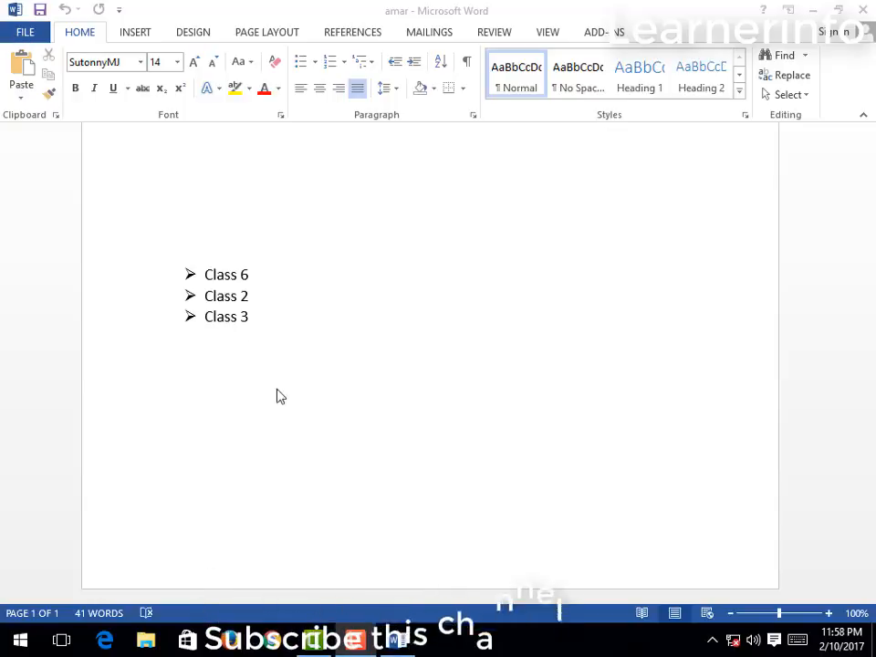
click(260, 299)
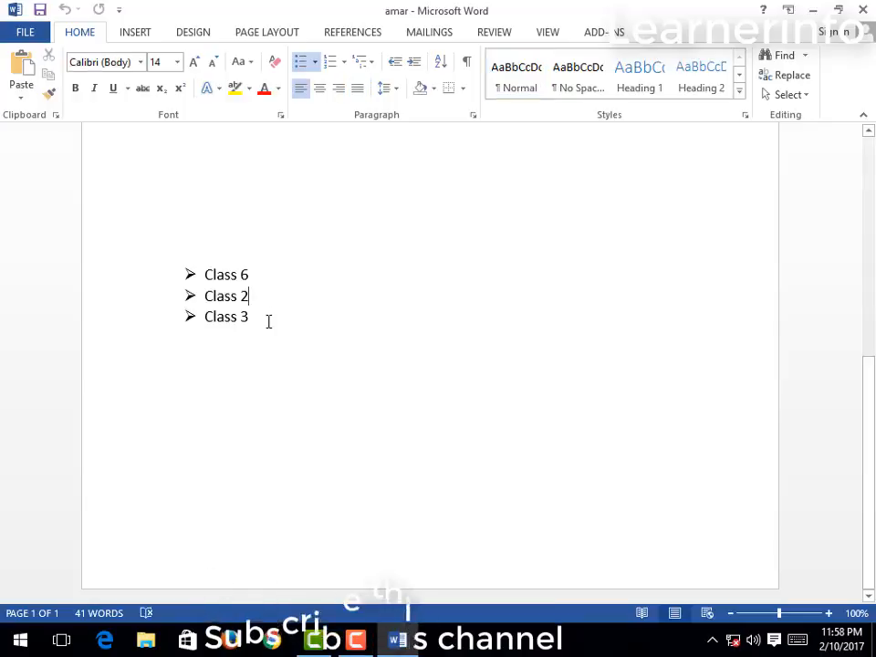
click(268, 320)
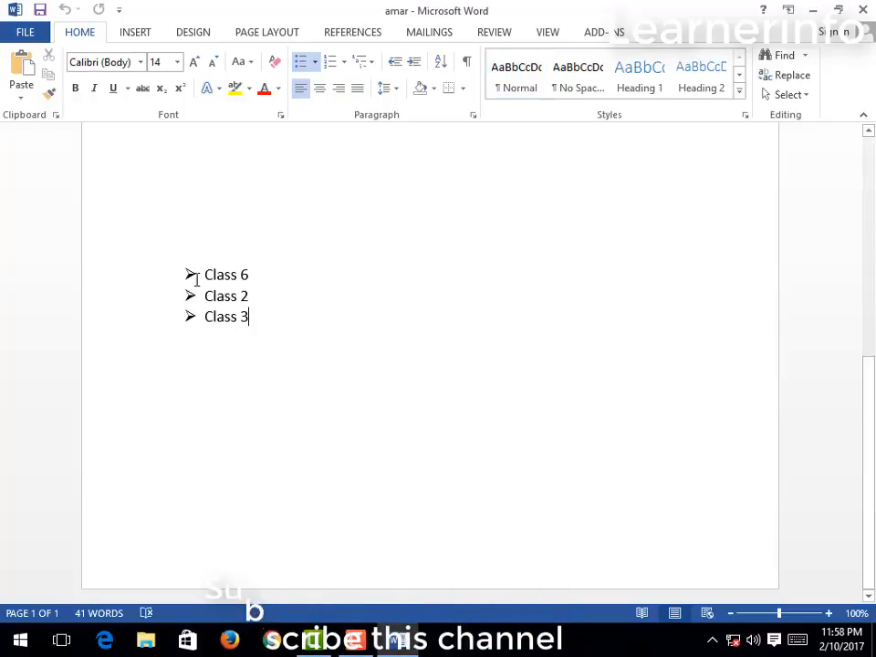
drag(210, 274, 270, 328)
click(344, 331)
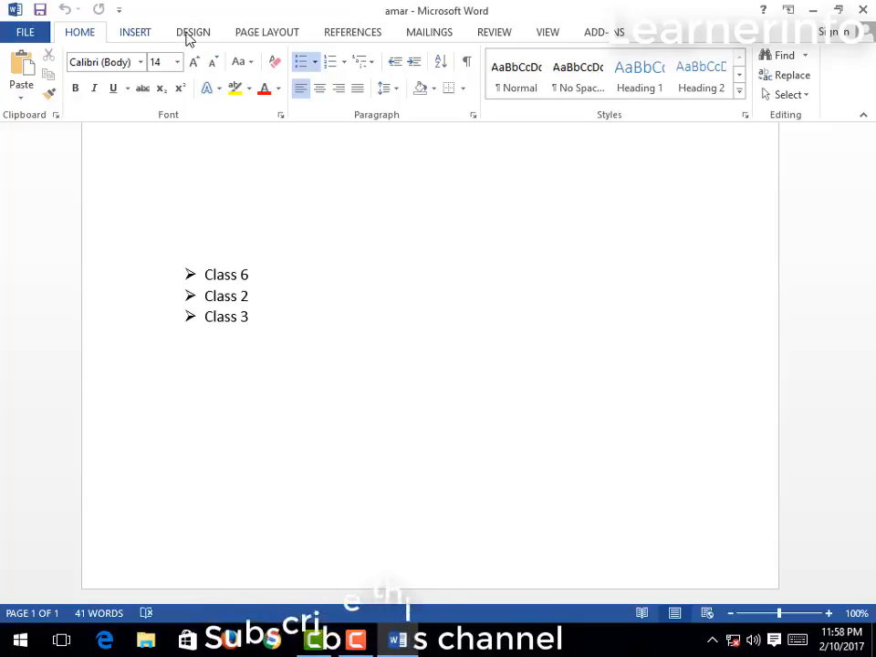
click(135, 32)
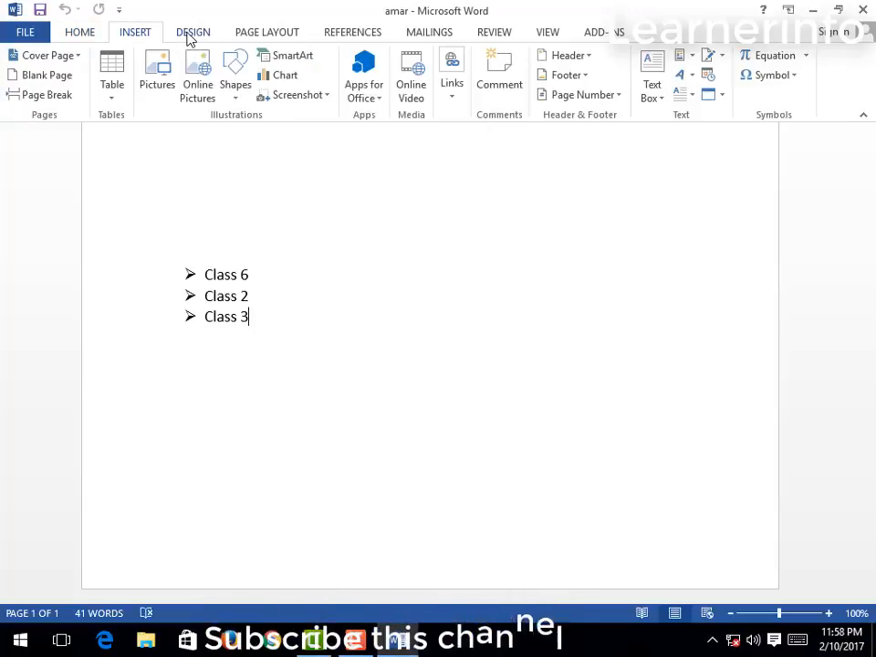
click(86, 33)
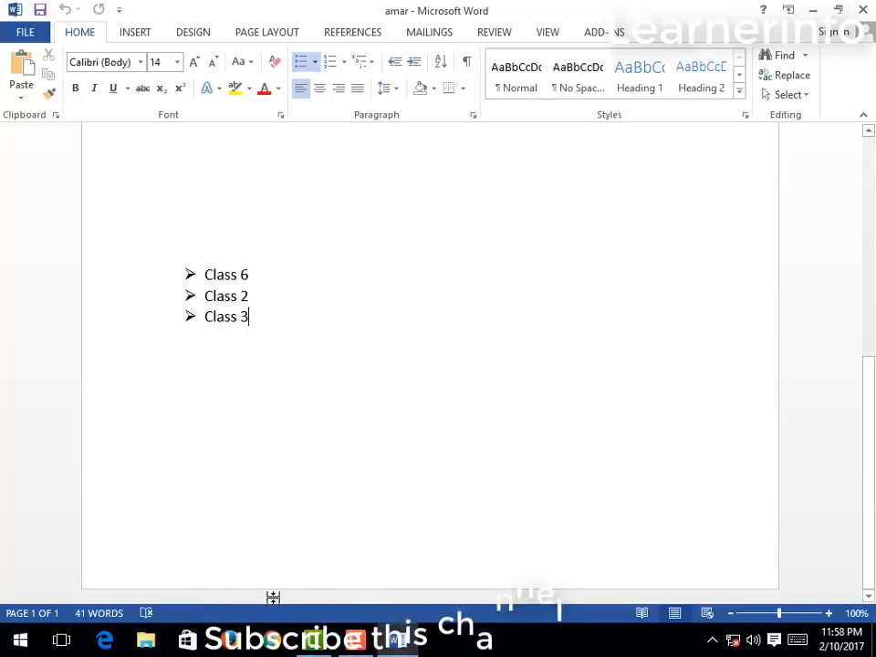
Step: Add the Draw Table command to the Quick Access Toolbar and remove it again
click(118, 11)
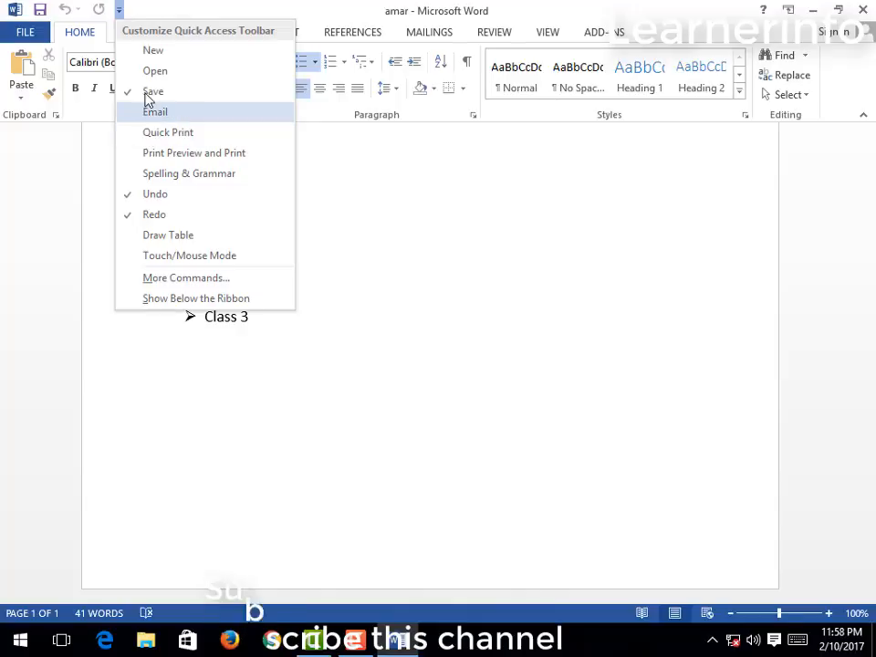
click(180, 237)
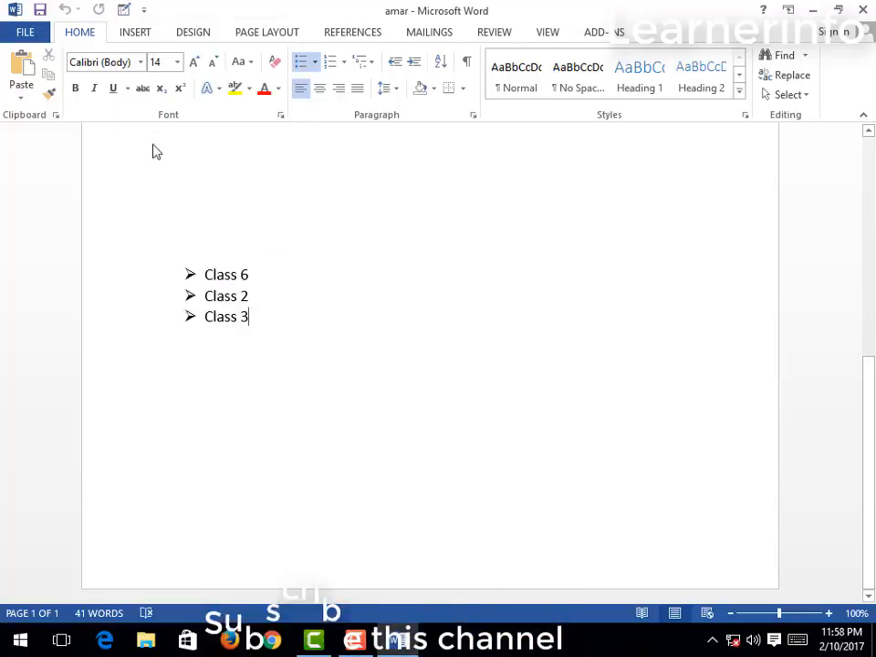
click(143, 10)
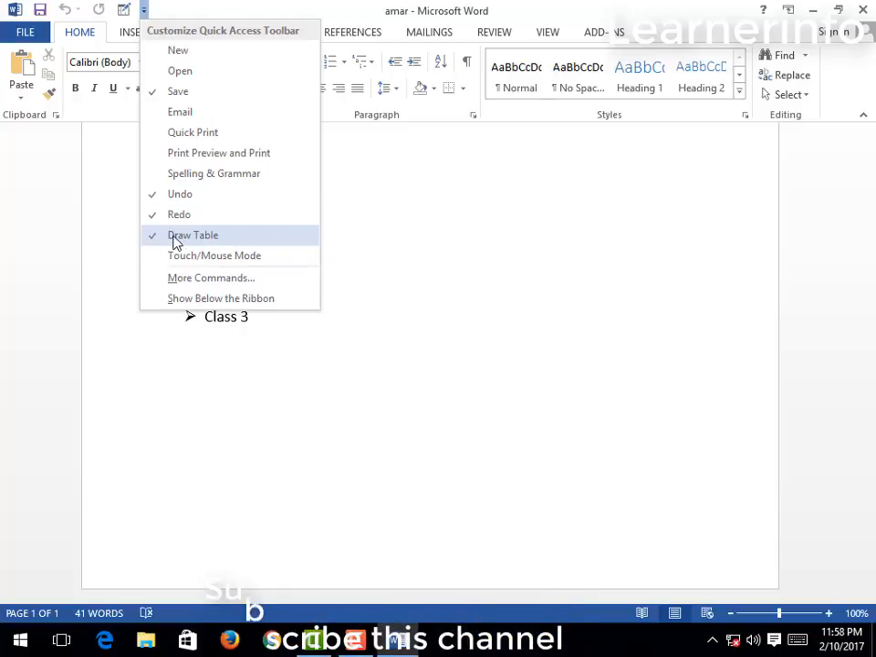
click(176, 237)
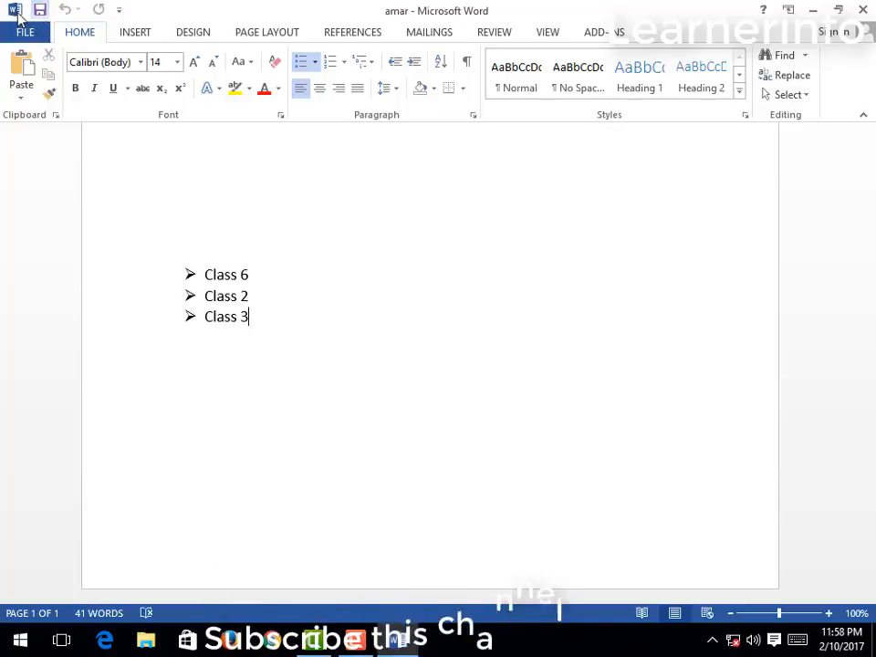
click(15, 11)
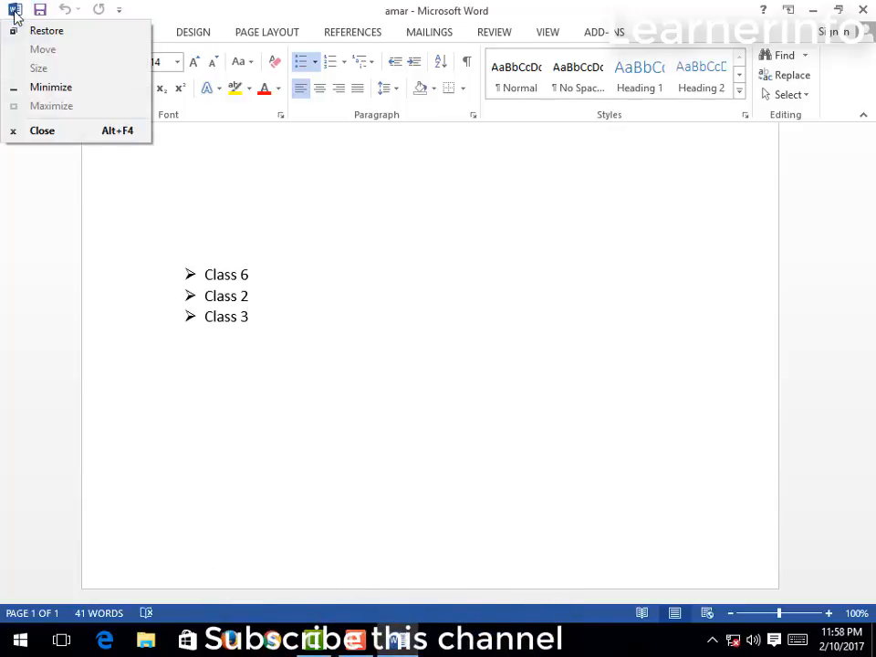
click(182, 19)
scroll(281, 422, up, 4)
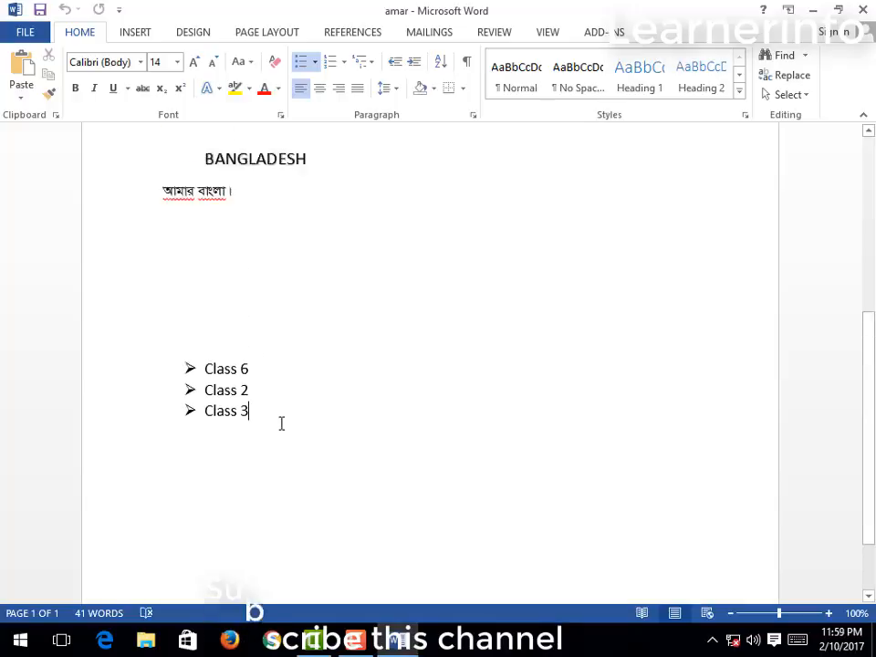
scroll(282, 426, down, 4)
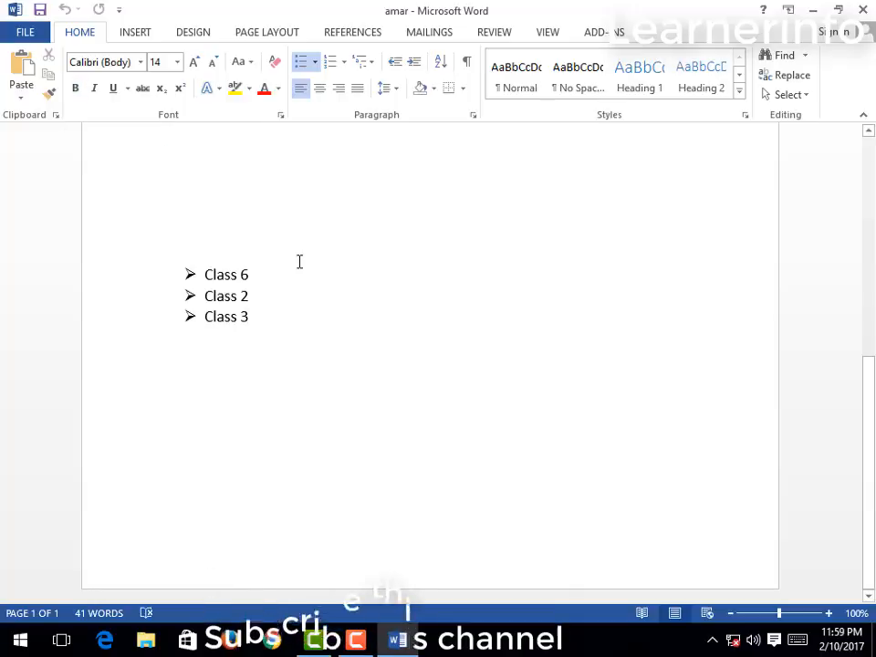
Step: Copy the line "আমার প্রাণে বাজায় বাসি সোনার বাংলা।" at the document's start and paste it on the blank line directly below
scroll(308, 274, up, 5)
scroll(311, 277, up, 3)
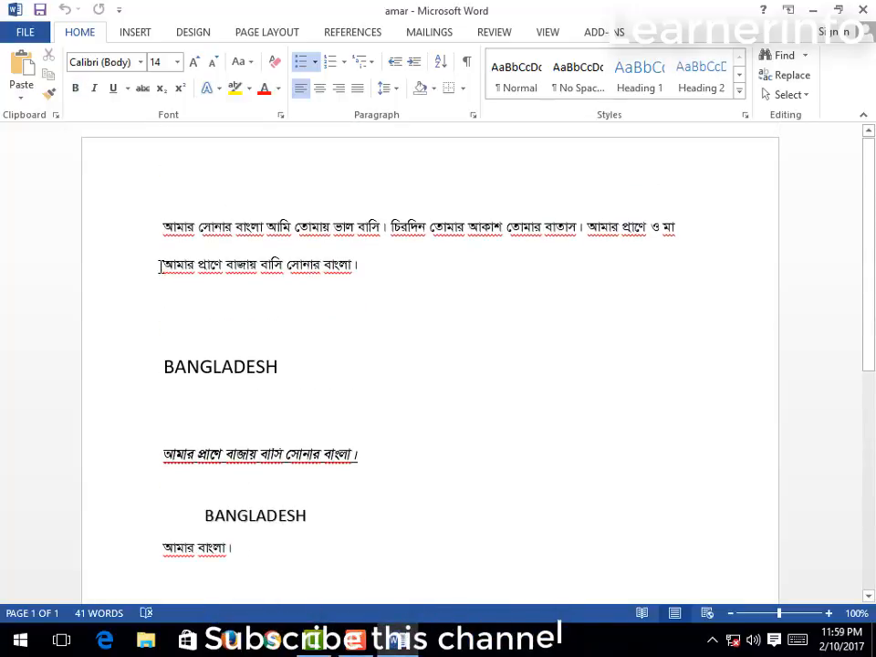
drag(184, 265, 361, 269)
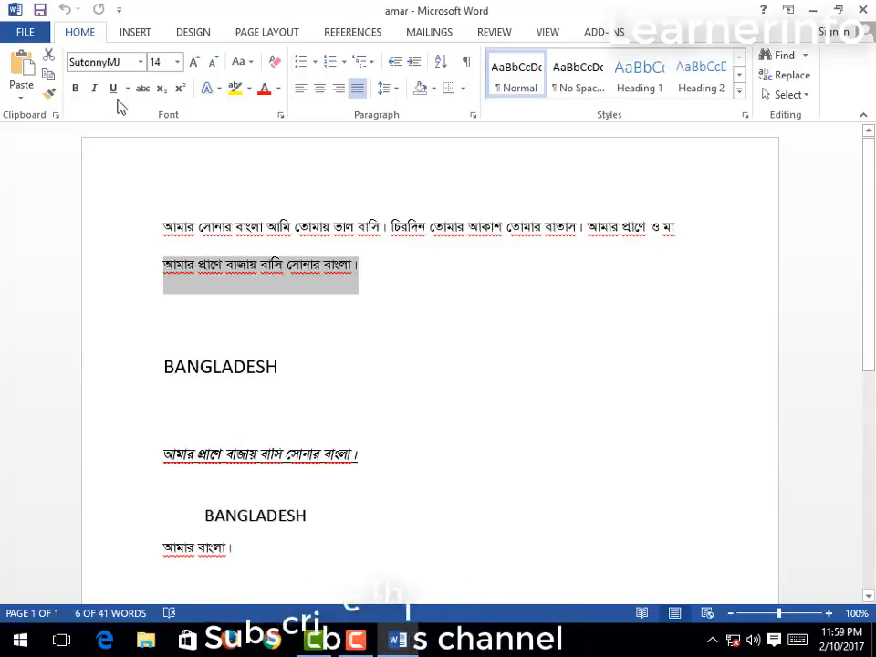
click(50, 78)
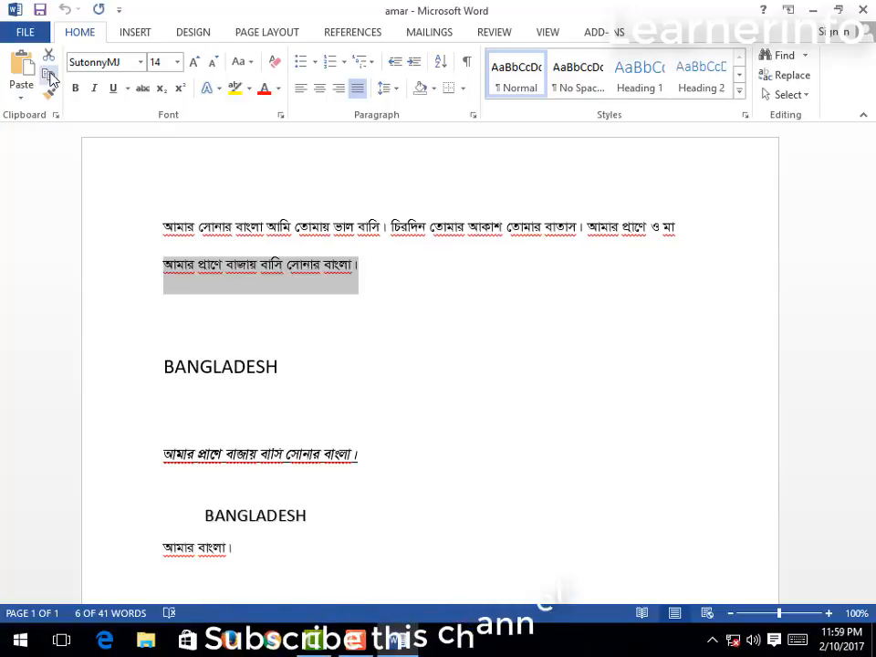
click(222, 316)
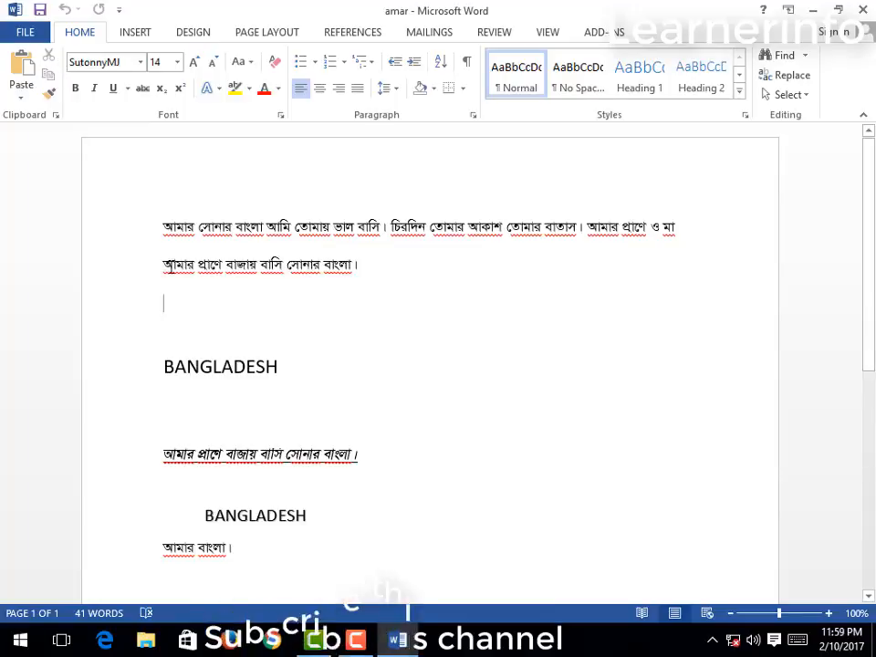
click(23, 66)
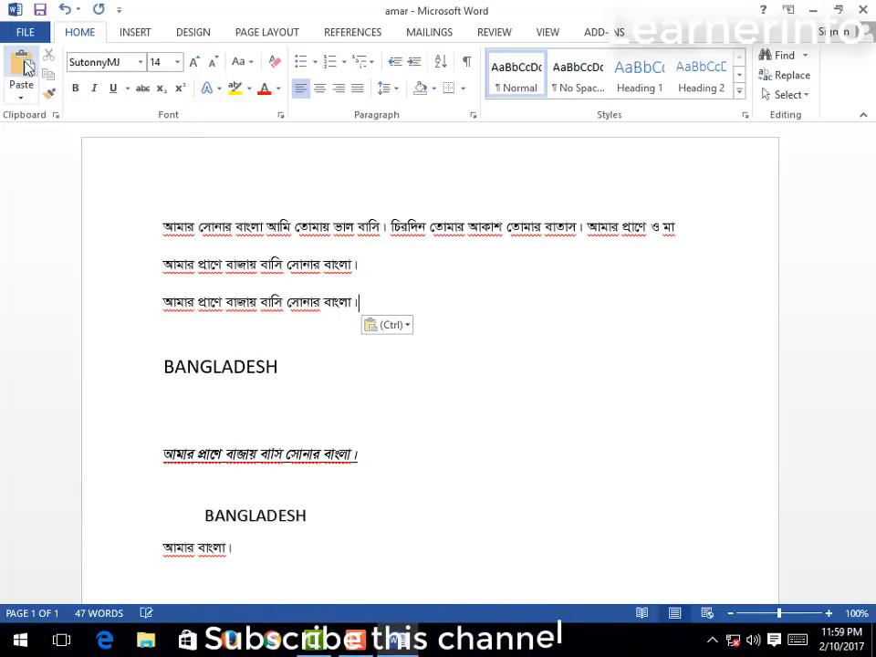
click(208, 302)
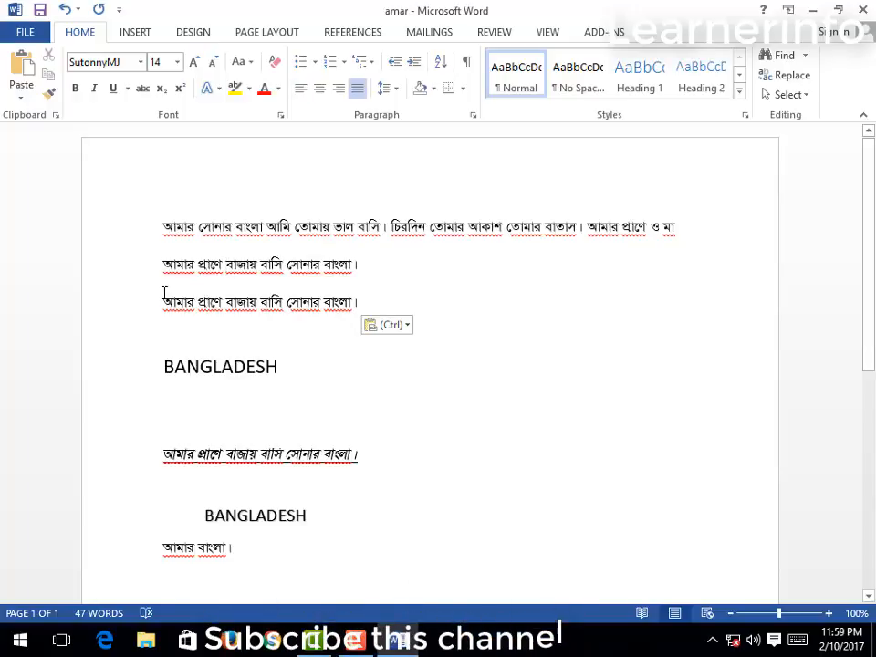
double_click(197, 265)
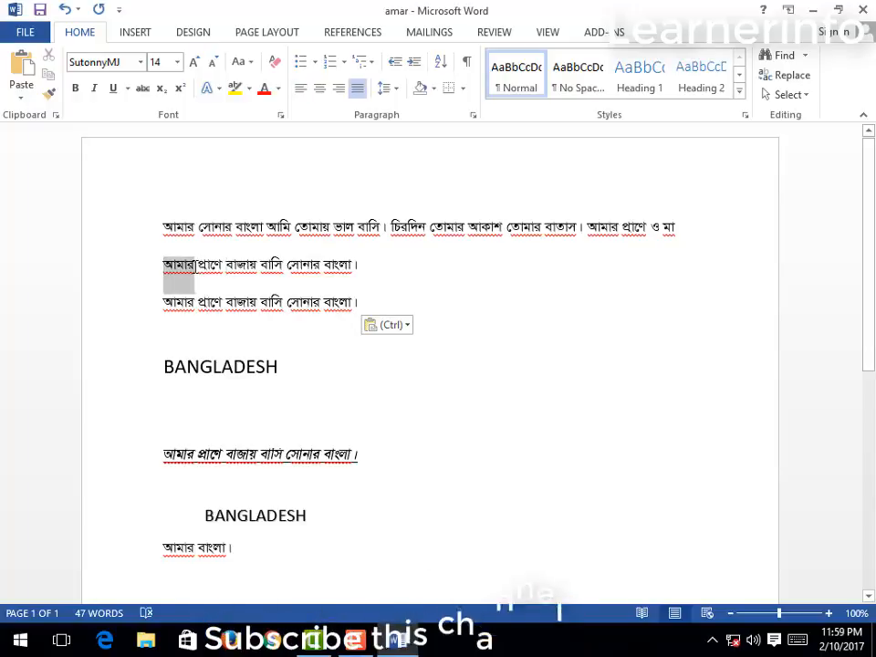
click(197, 273)
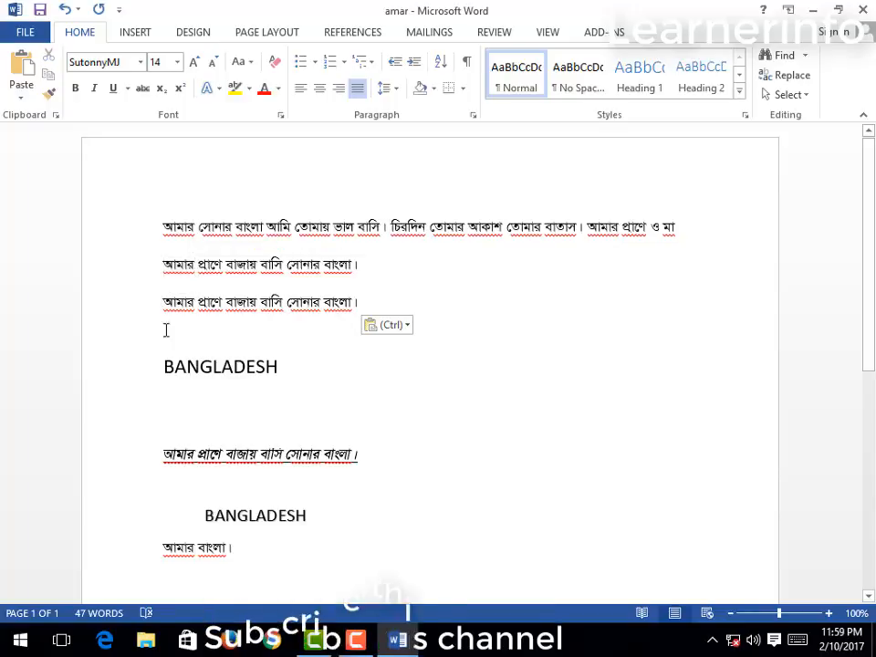
scroll(243, 484, down, 3)
scroll(245, 482, up, 3)
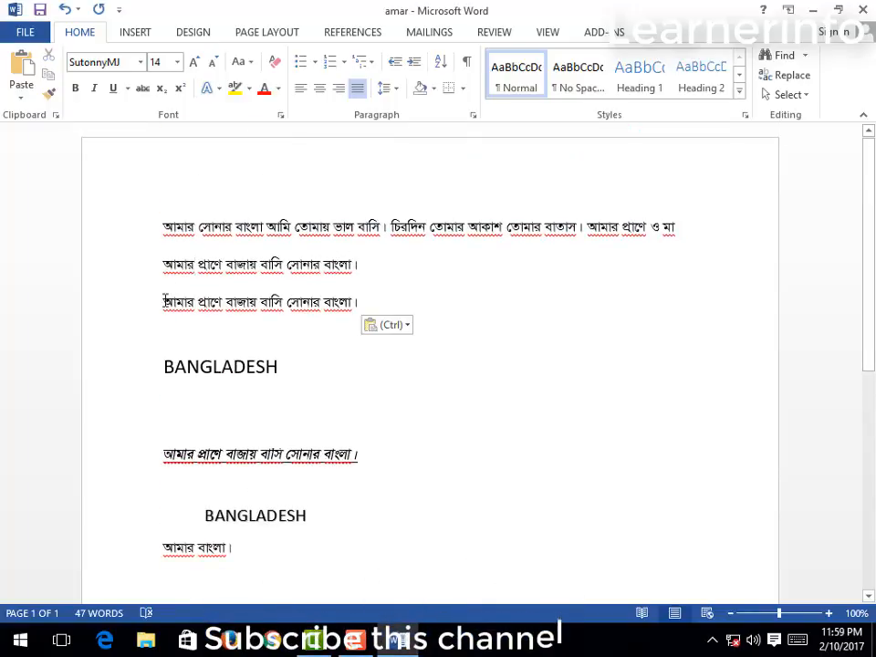
Step: Cut the duplicated Bengali line and paste it on the blank line under the first BANGLADESH heading
drag(196, 301, 363, 300)
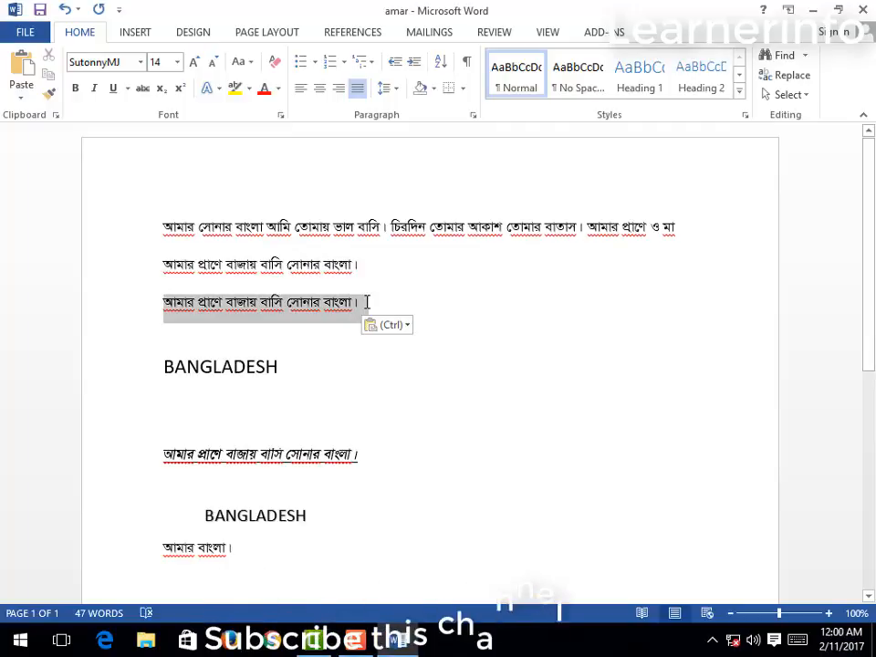
click(49, 55)
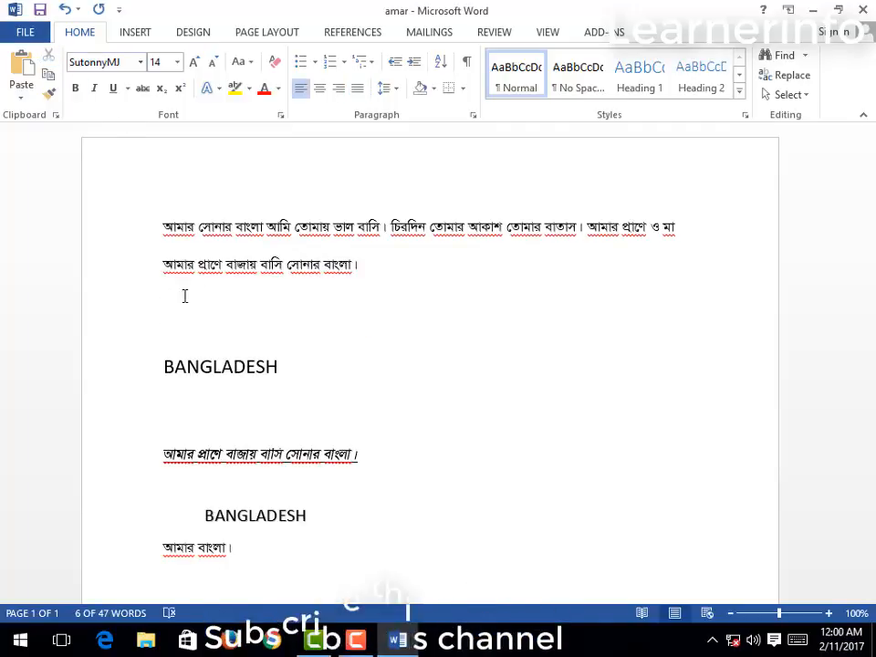
scroll(241, 356, down, 2)
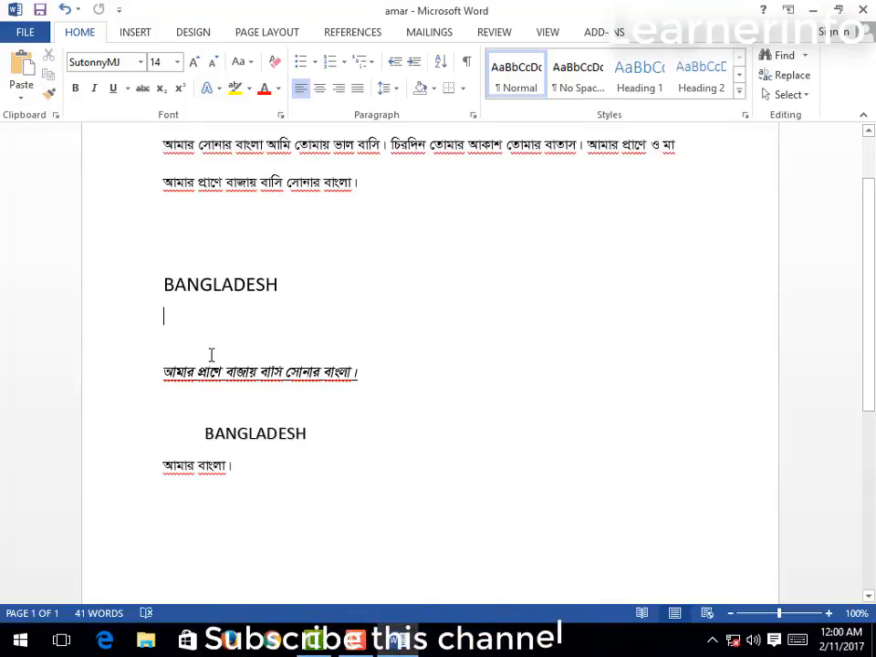
scroll(381, 488, down, 2)
scroll(200, 238, down, 1)
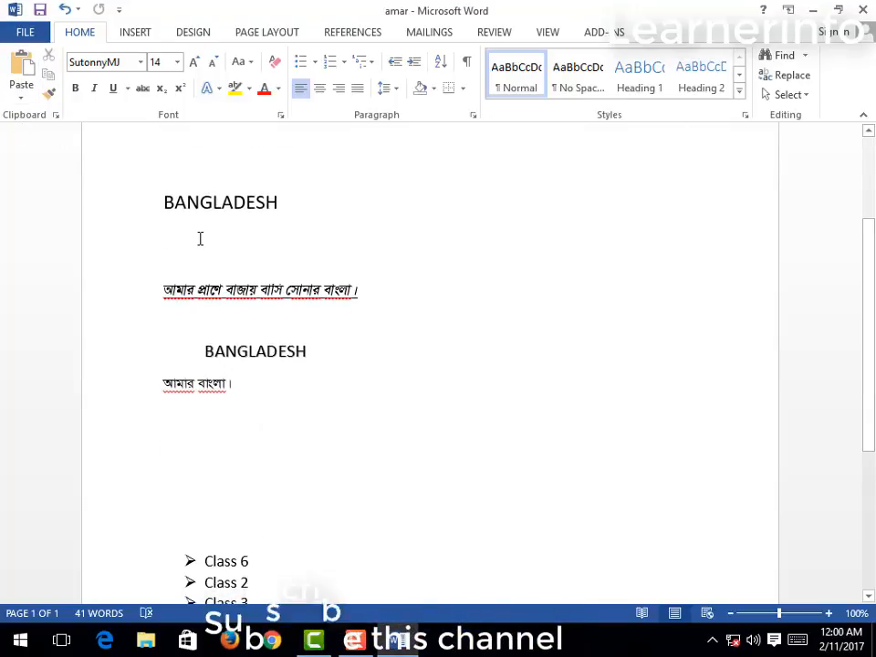
click(22, 69)
Step: Format the second Bengali line, above the first BANGLADESH heading, as bold, italic, underlined and red
scroll(198, 240, up, 2)
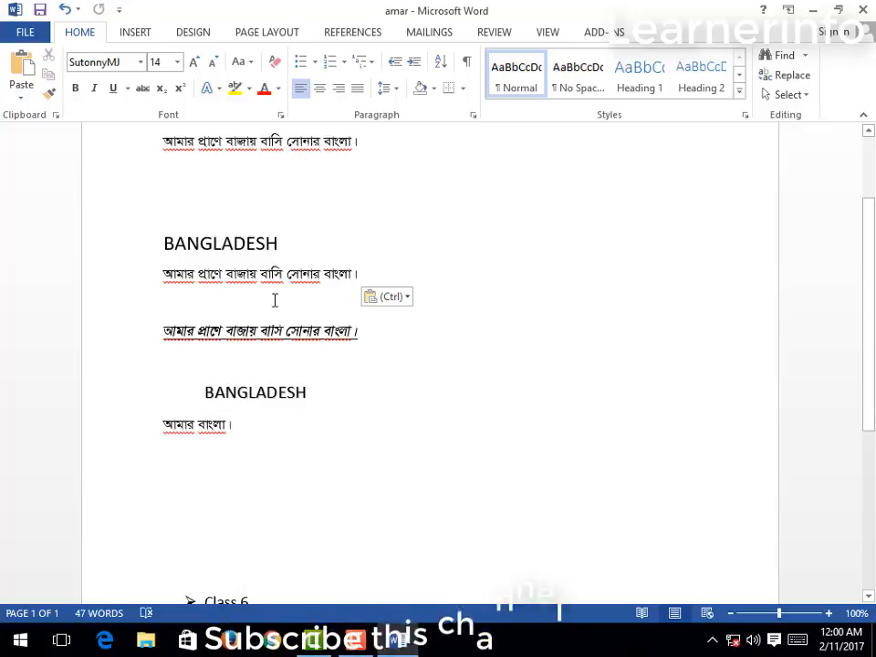
scroll(269, 295, up, 2)
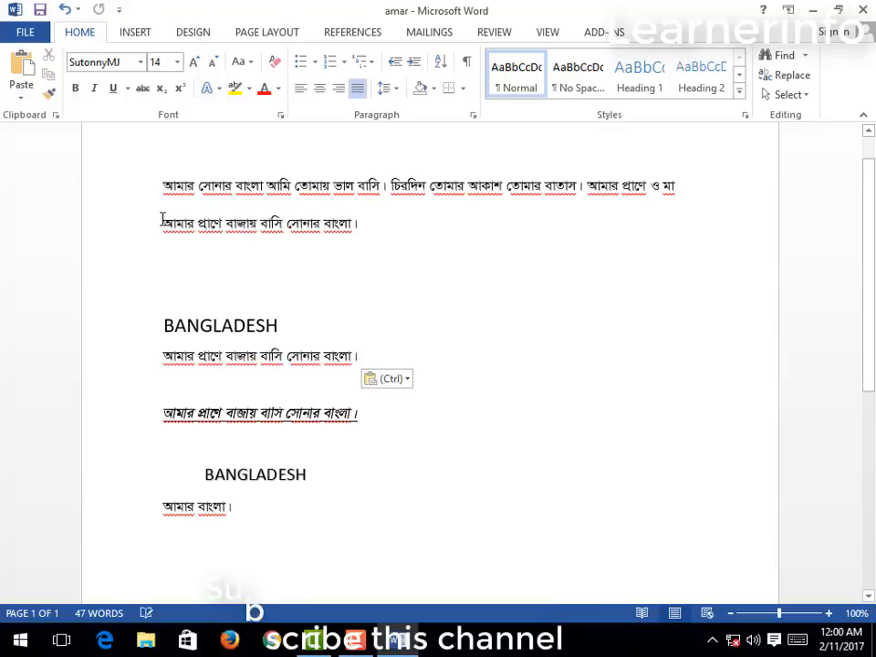
drag(213, 226, 356, 224)
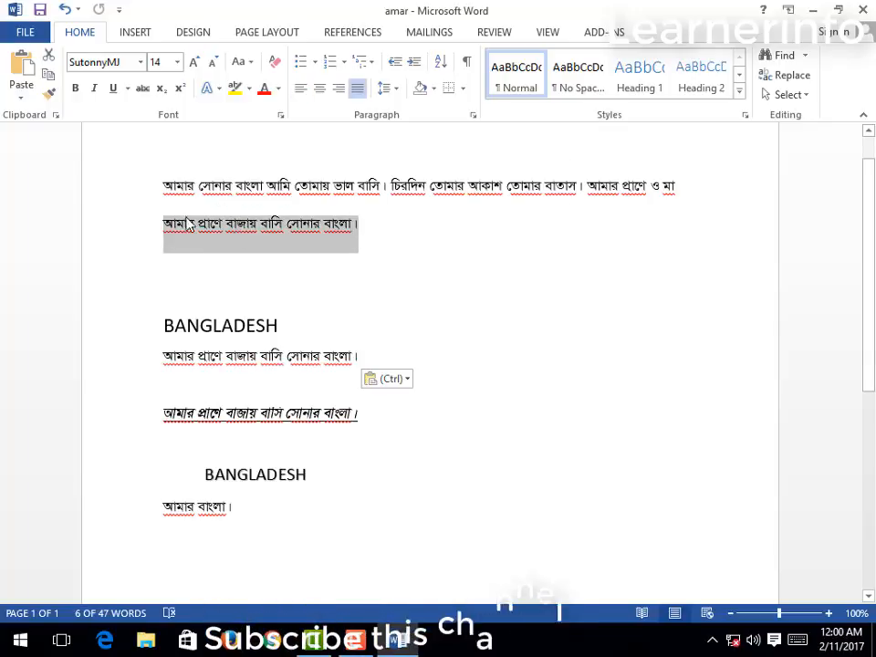
click(79, 89)
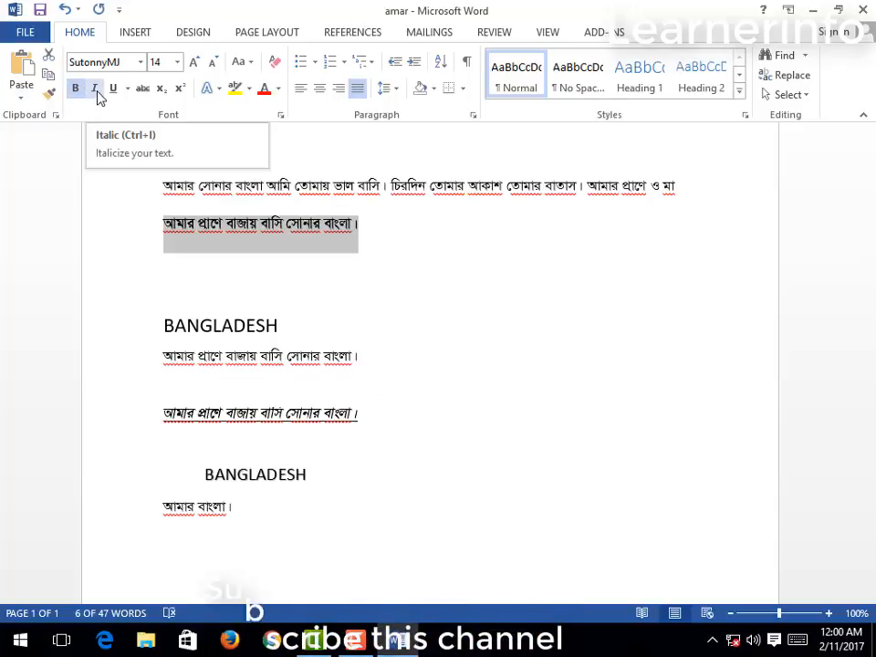
click(94, 89)
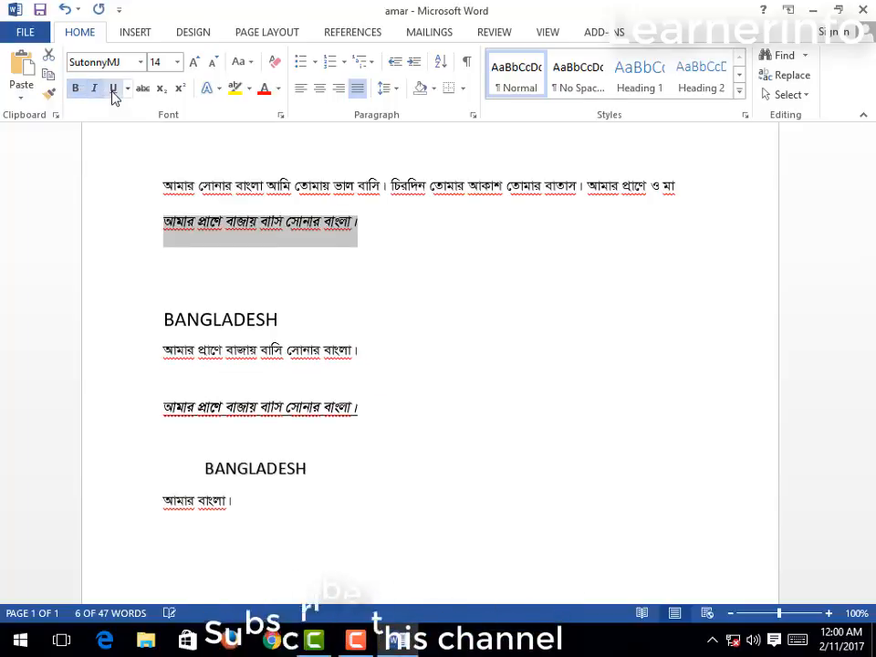
click(279, 88)
click(280, 243)
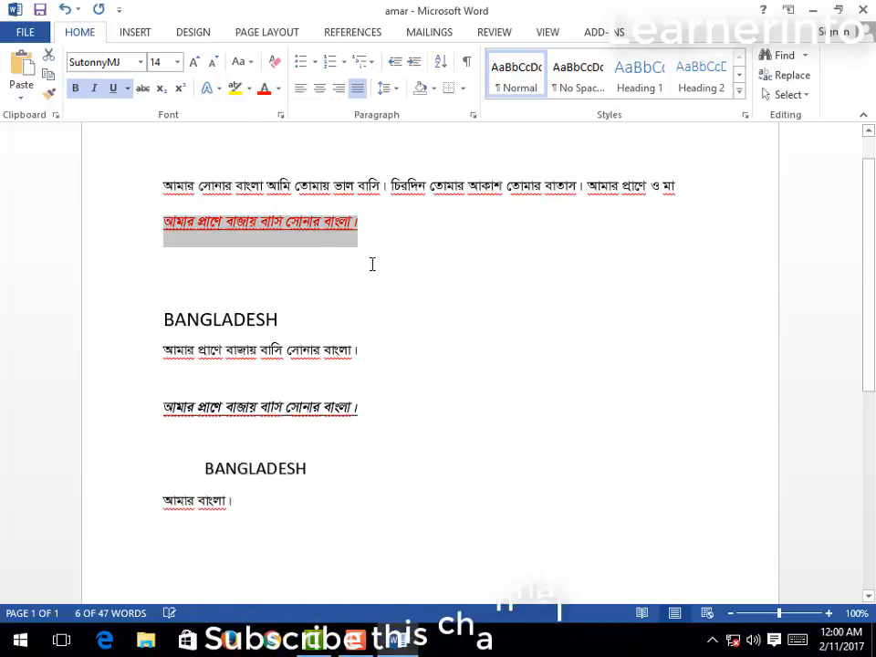
Step: Copy the red line's formatting with Format Painter onto the Bengali line directly under the first BANGLADESH heading
click(288, 220)
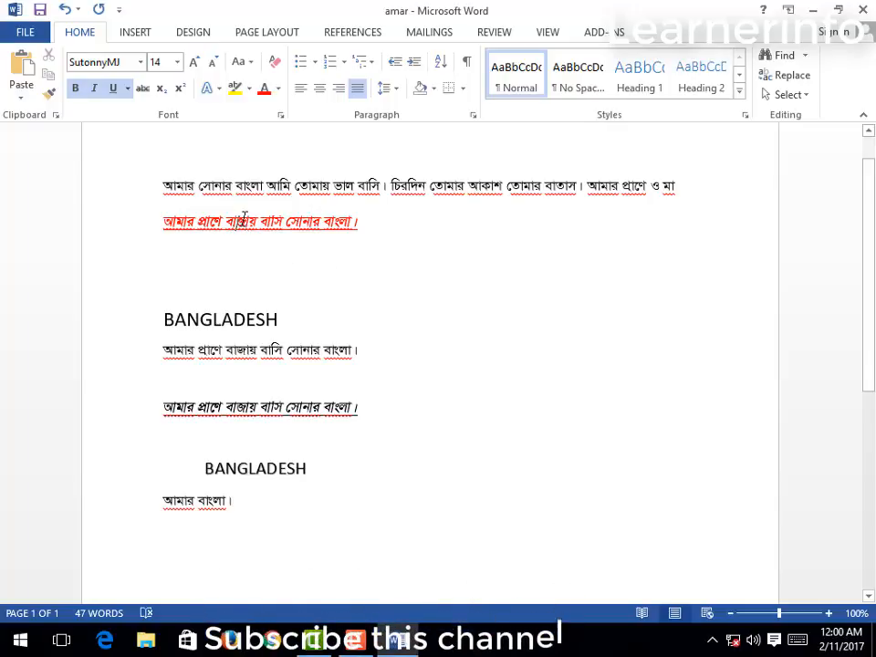
click(50, 95)
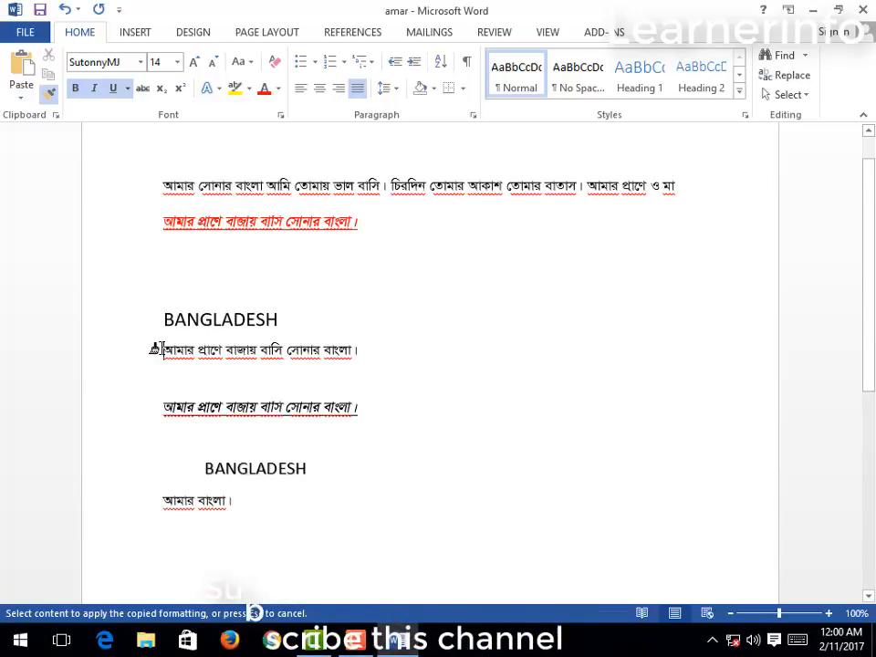
drag(168, 347, 216, 347)
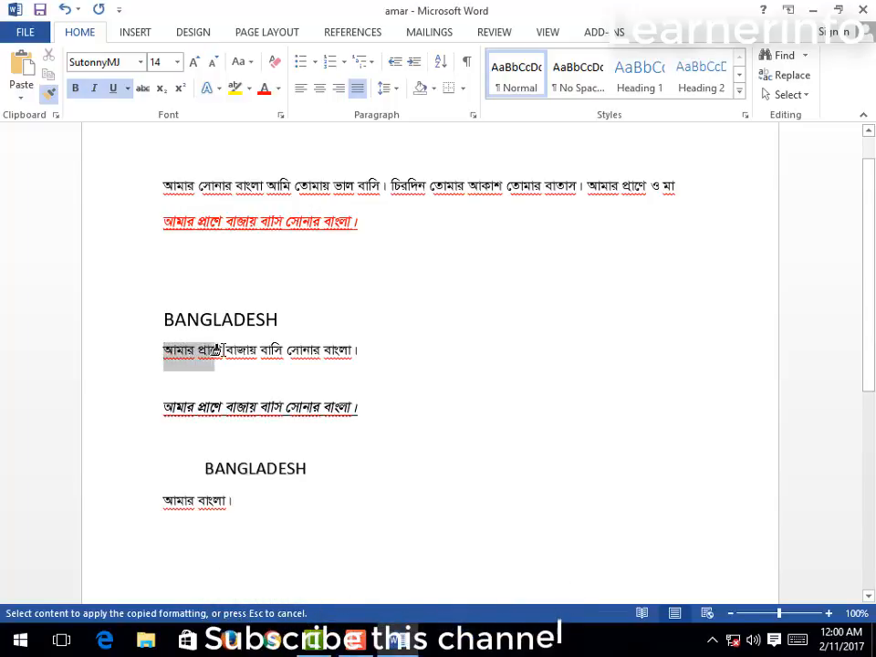
drag(321, 349, 357, 346)
click(314, 363)
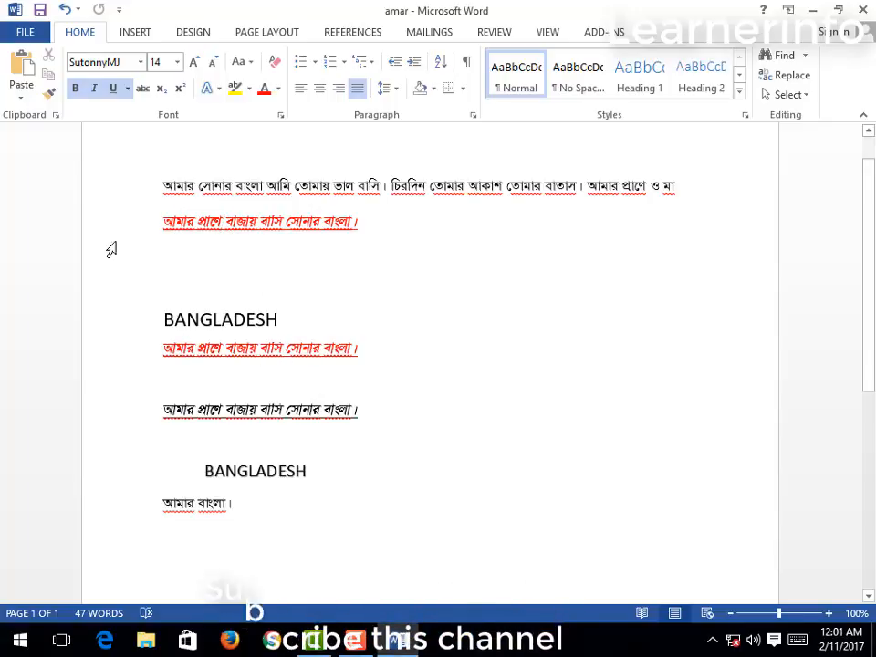
Step: Show the clipboard history and copy the first BANGLADESH heading and the word "আমার" from the black Bengali line into it
click(57, 116)
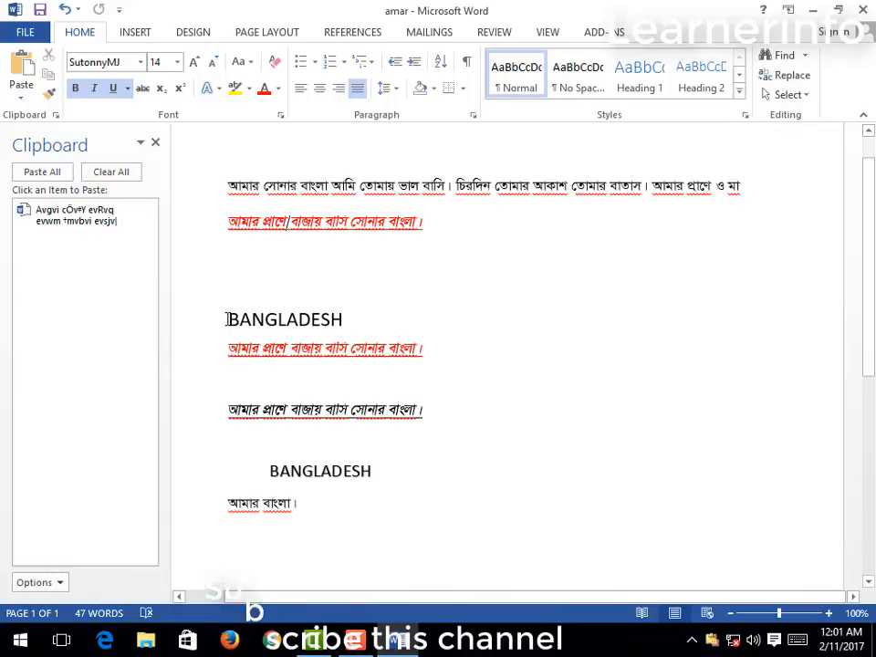
drag(228, 319, 342, 318)
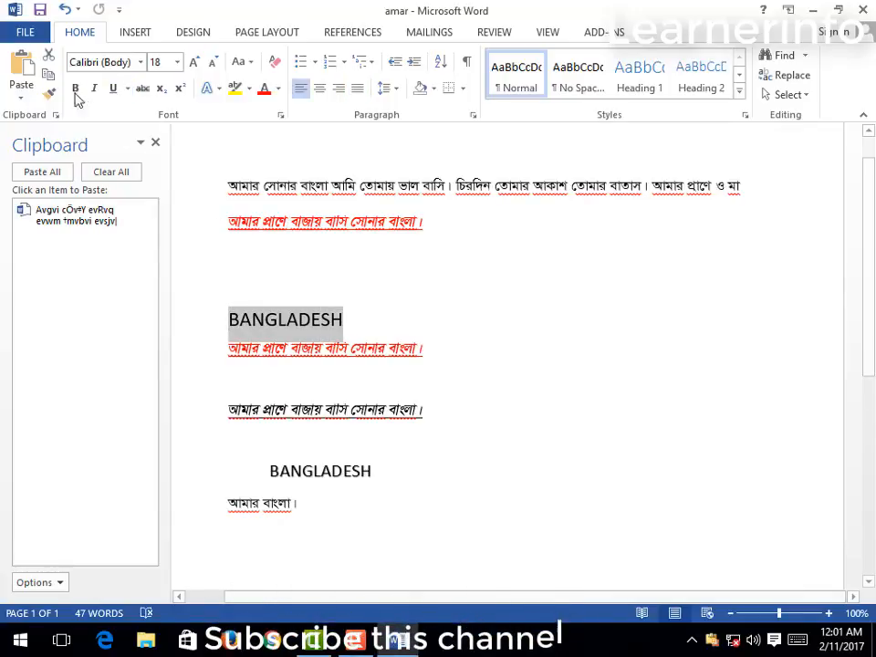
click(47, 71)
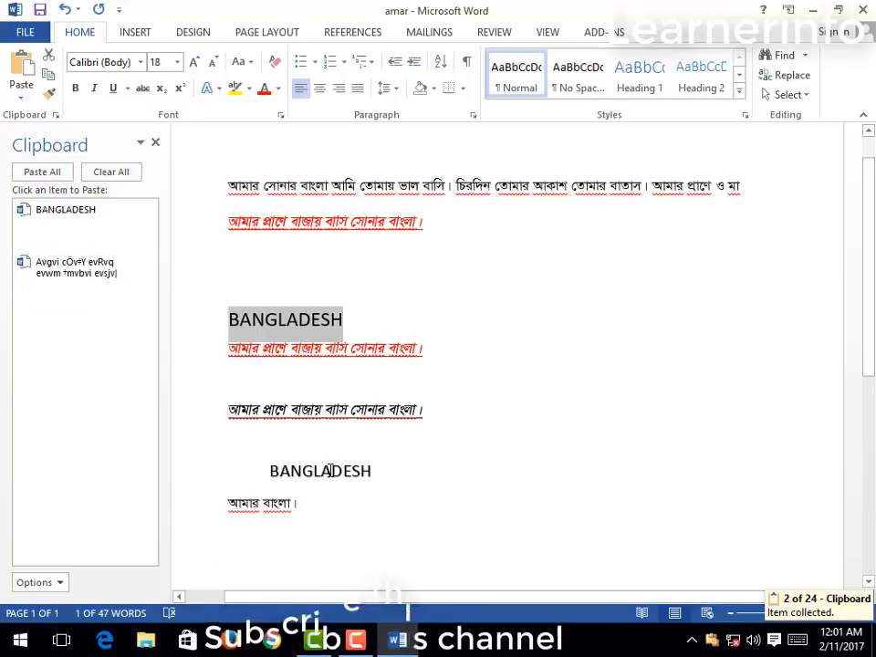
click(247, 397)
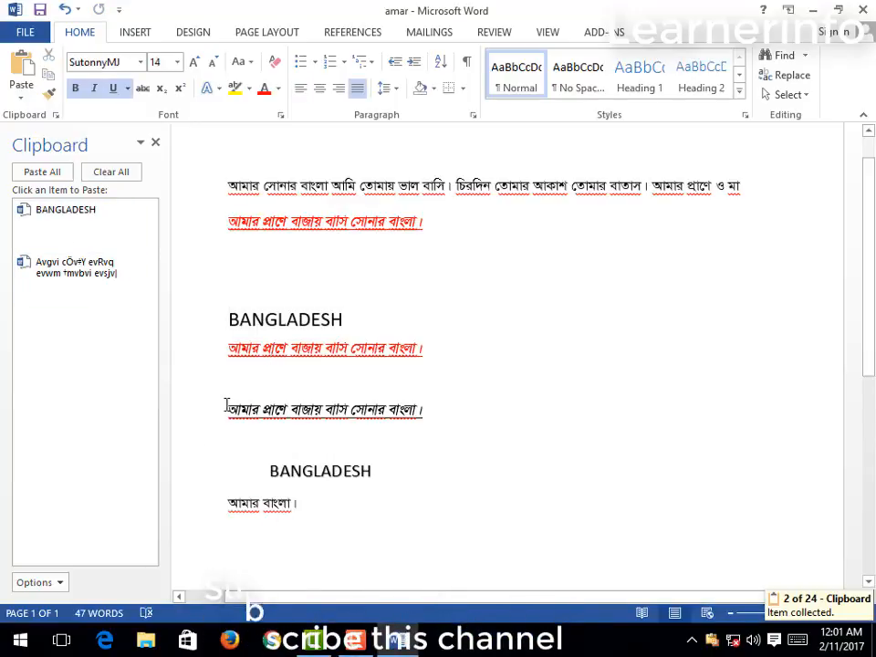
double_click(261, 408)
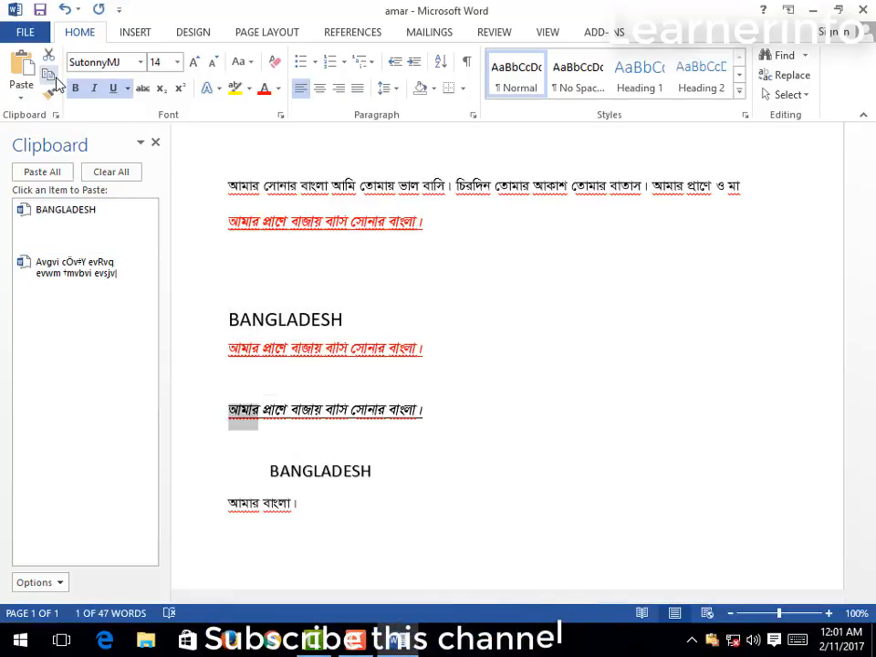
click(52, 78)
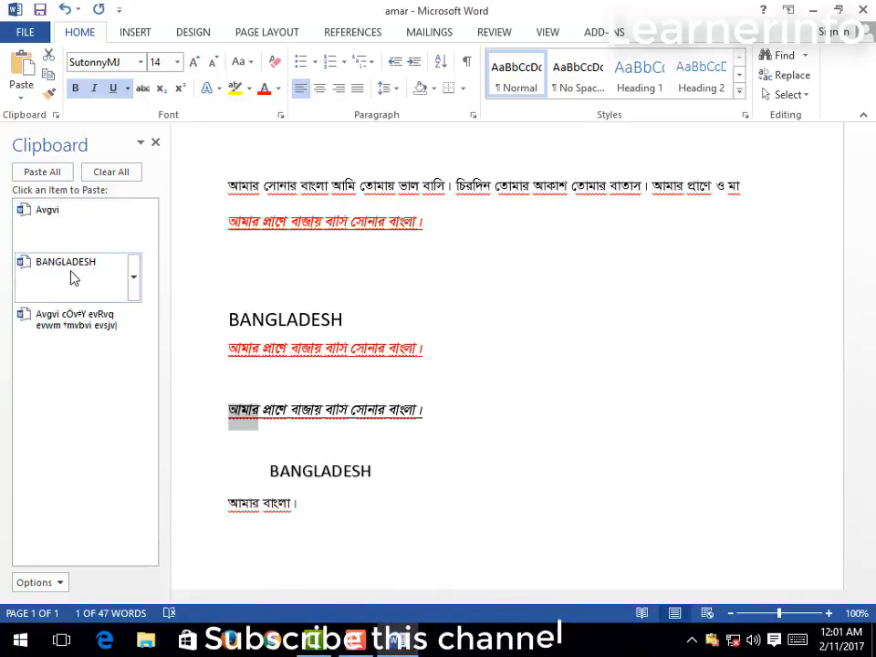
Step: Paste the stored BANGLADESH item from the clipboard history on the blank line directly under the first red Bengali line
click(134, 219)
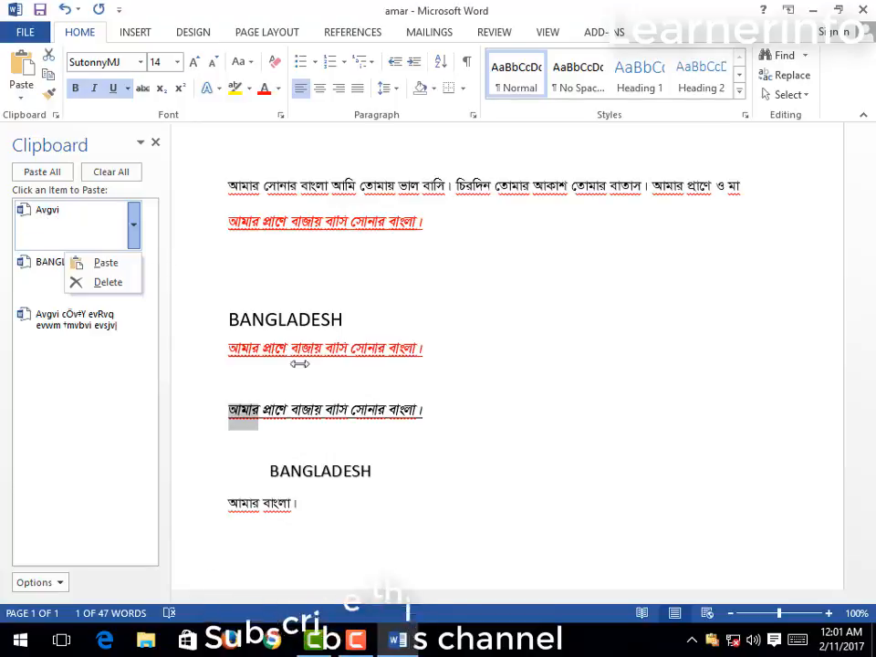
click(260, 277)
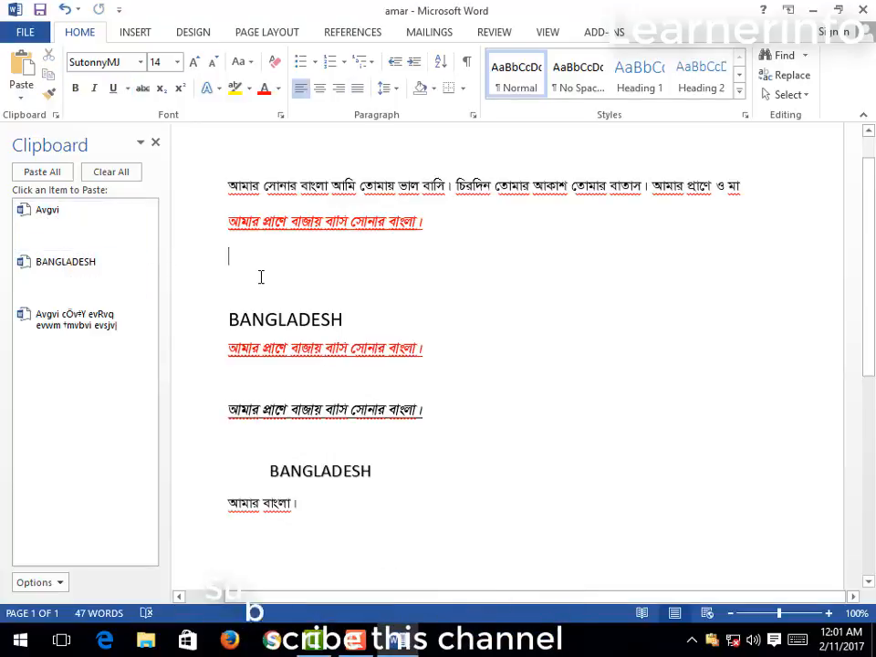
click(54, 270)
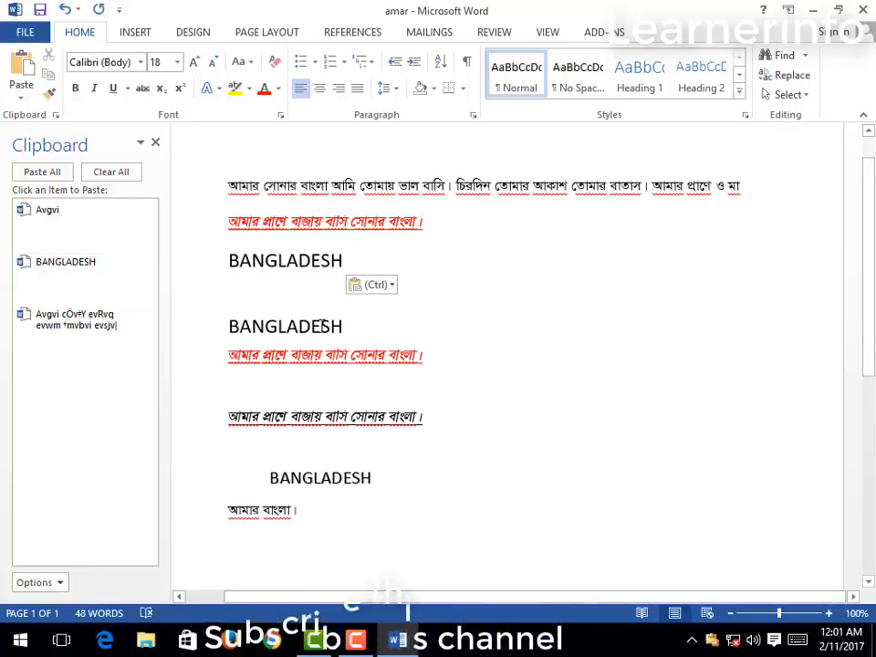
Step: Copy "প্রাণে" from the second red line, paste it with the stored BANGLADESH item between the first two headings, and close the clipboard history
click(232, 290)
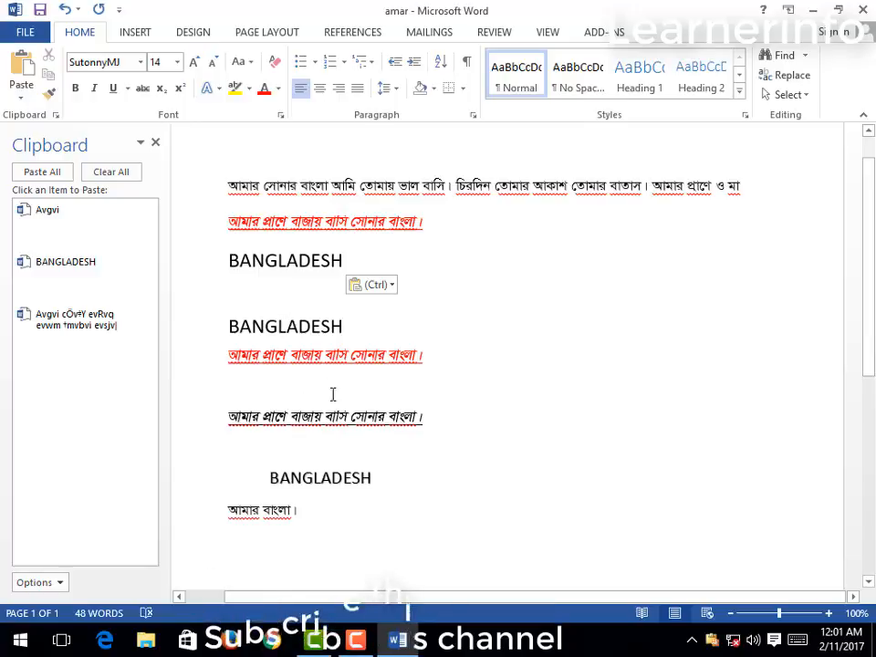
double_click(276, 357)
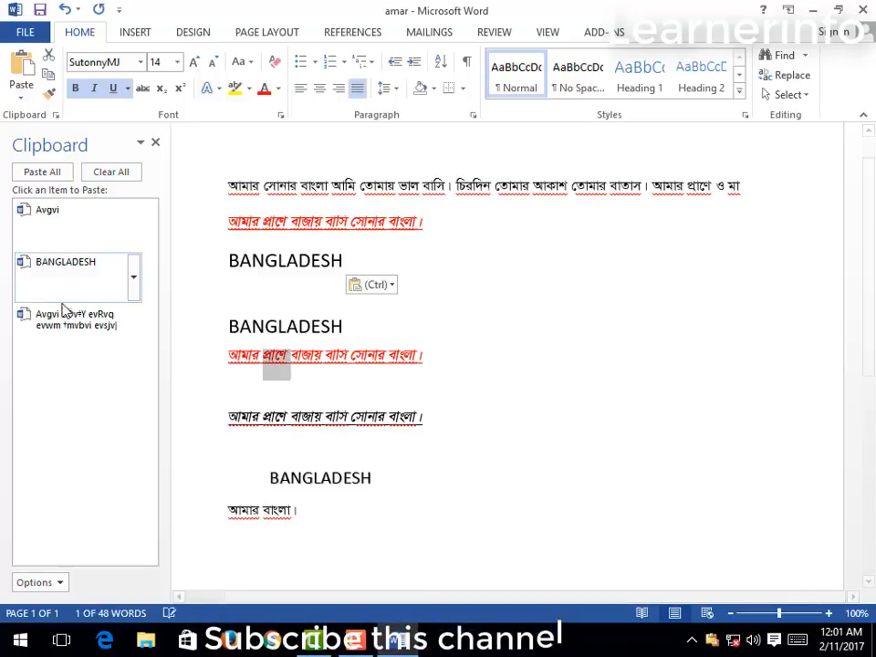
click(48, 73)
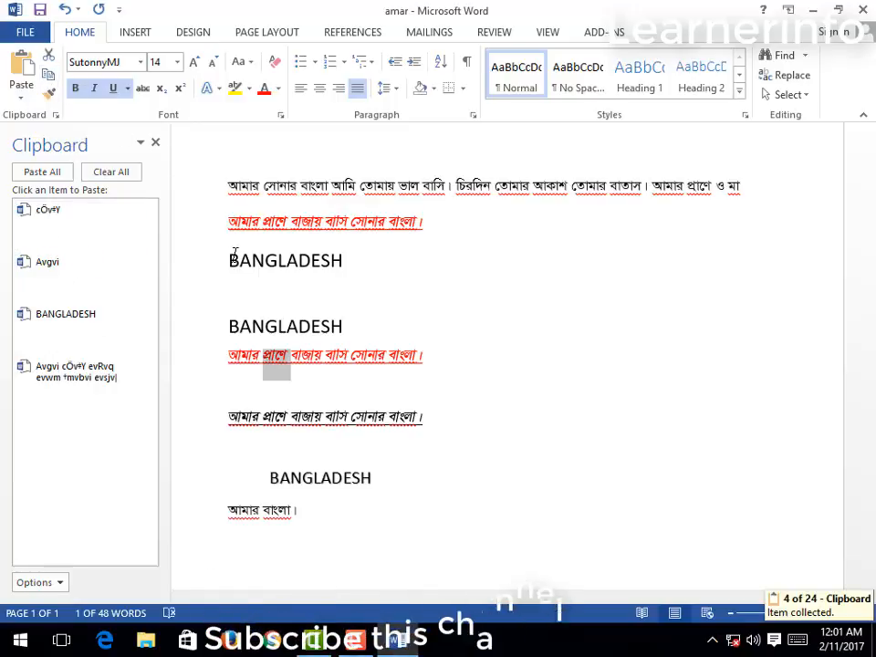
click(248, 296)
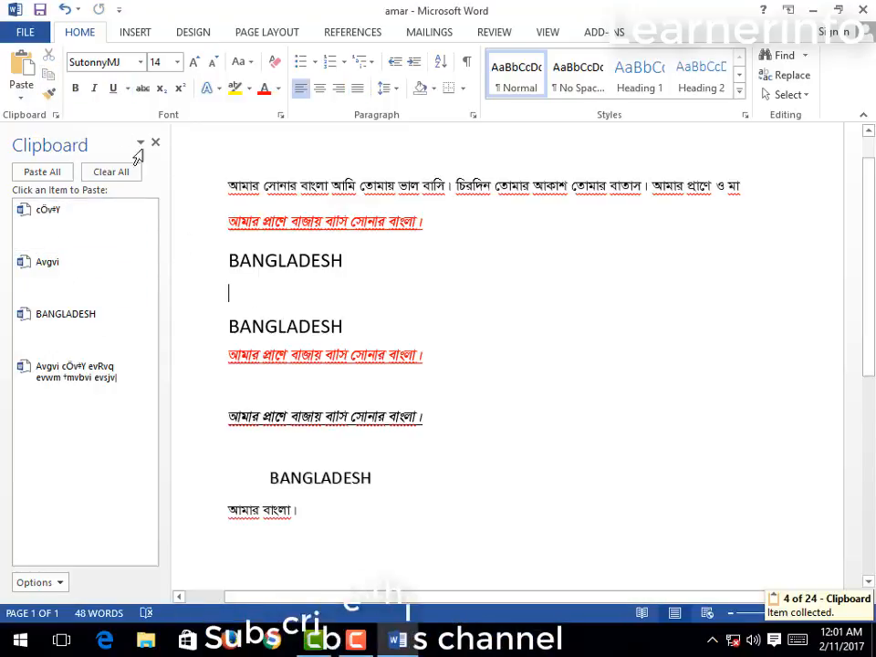
click(18, 69)
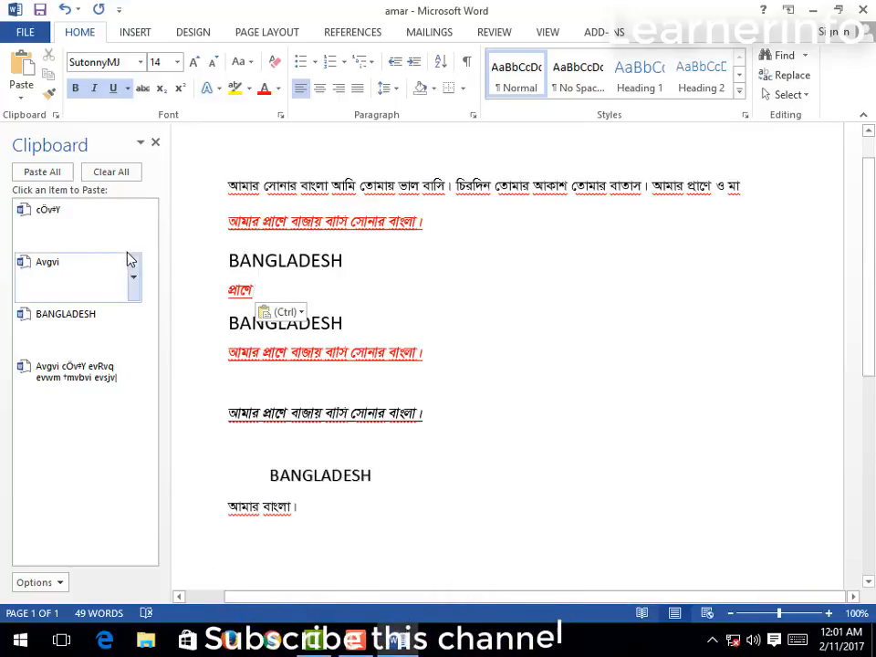
click(46, 331)
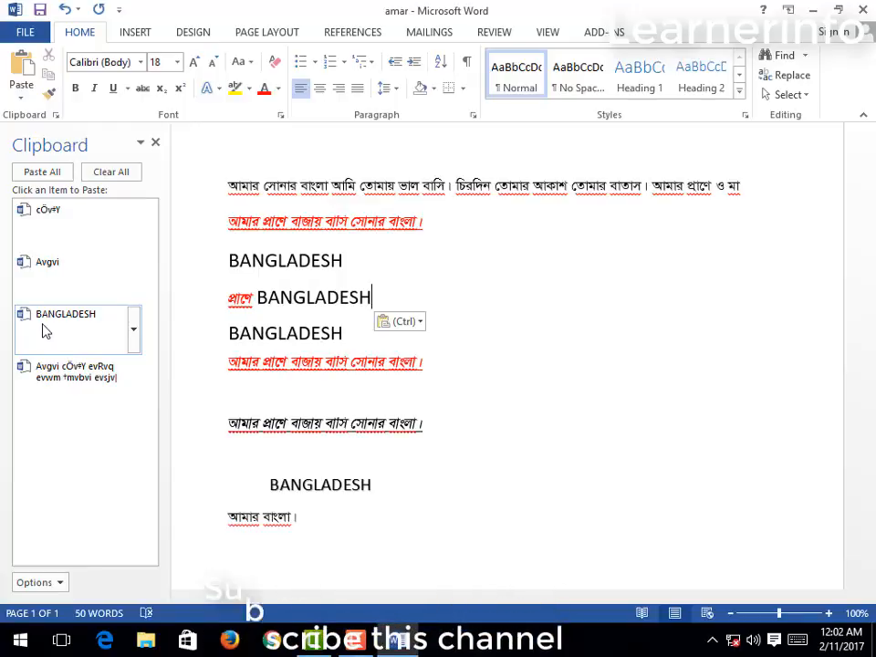
click(155, 143)
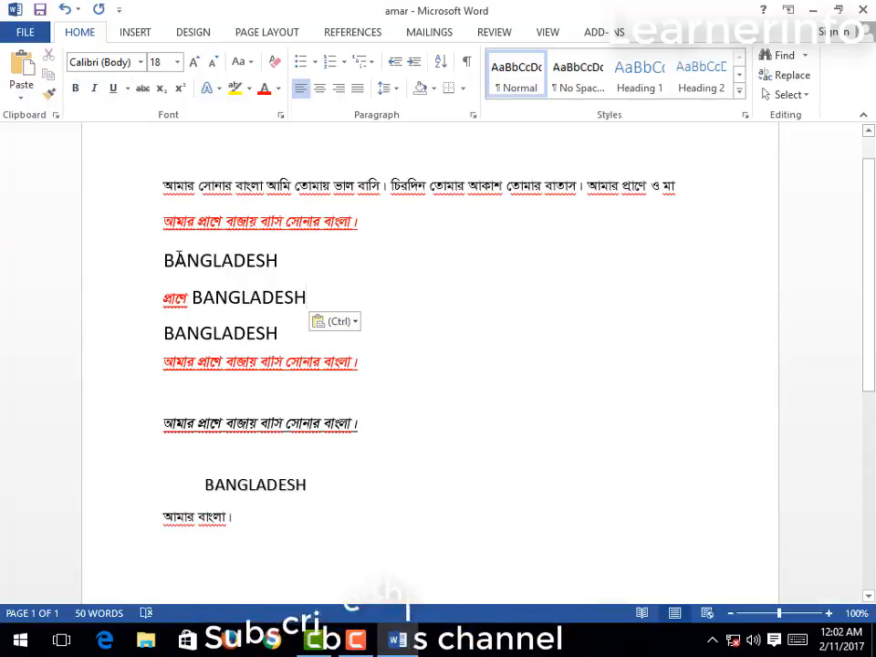
Step: Make the BANGLADESH heading directly under the first red line bold, italic and underlined
drag(163, 259, 279, 258)
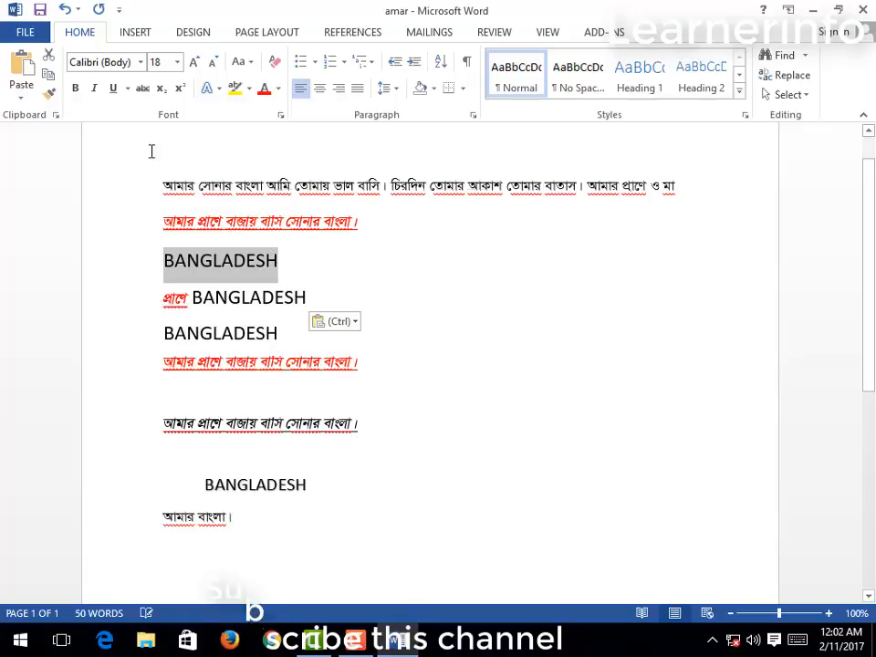
click(77, 90)
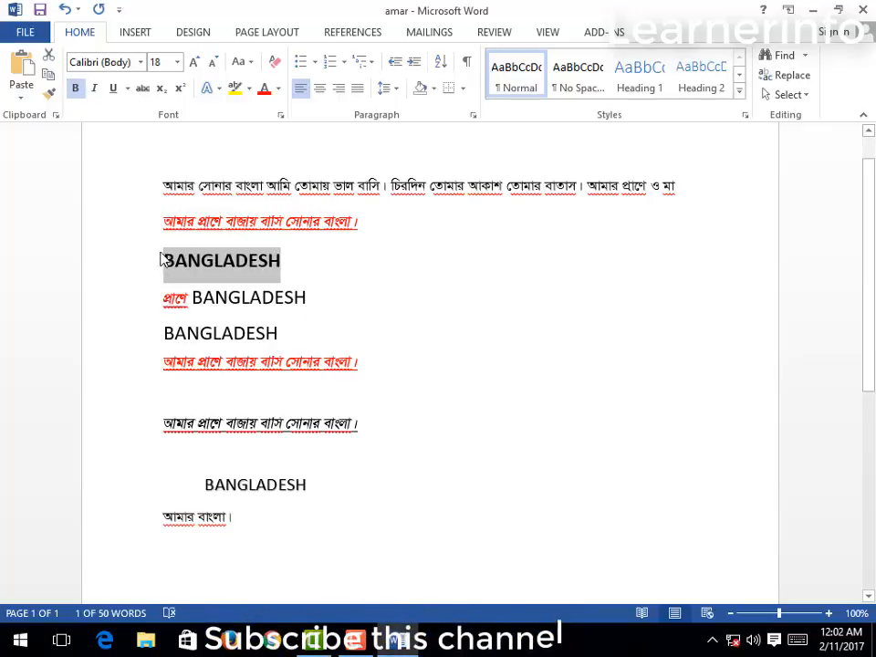
click(94, 88)
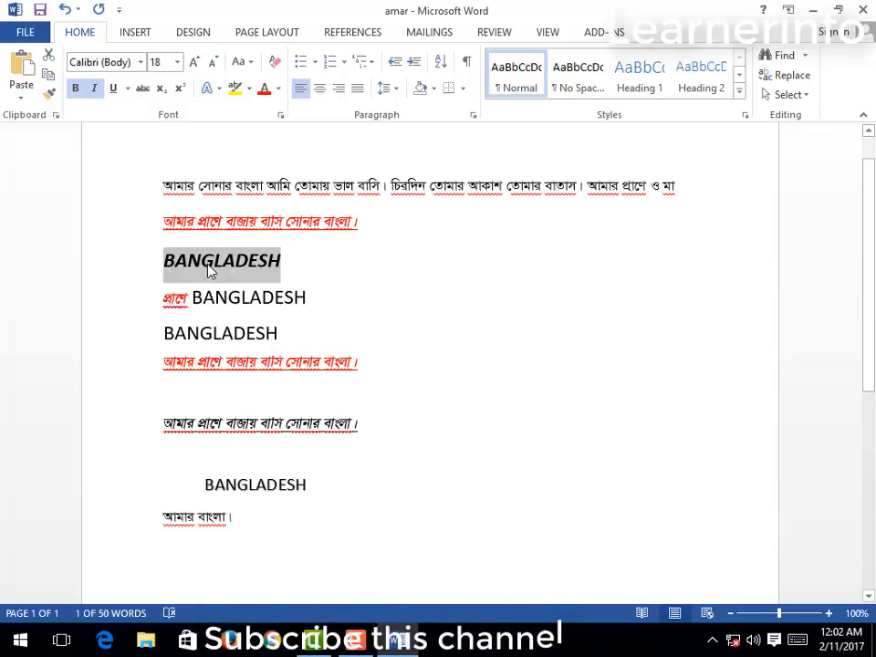
click(117, 90)
Step: Try a double underline and a wavy underline on the bold BANGLADESH heading
click(128, 88)
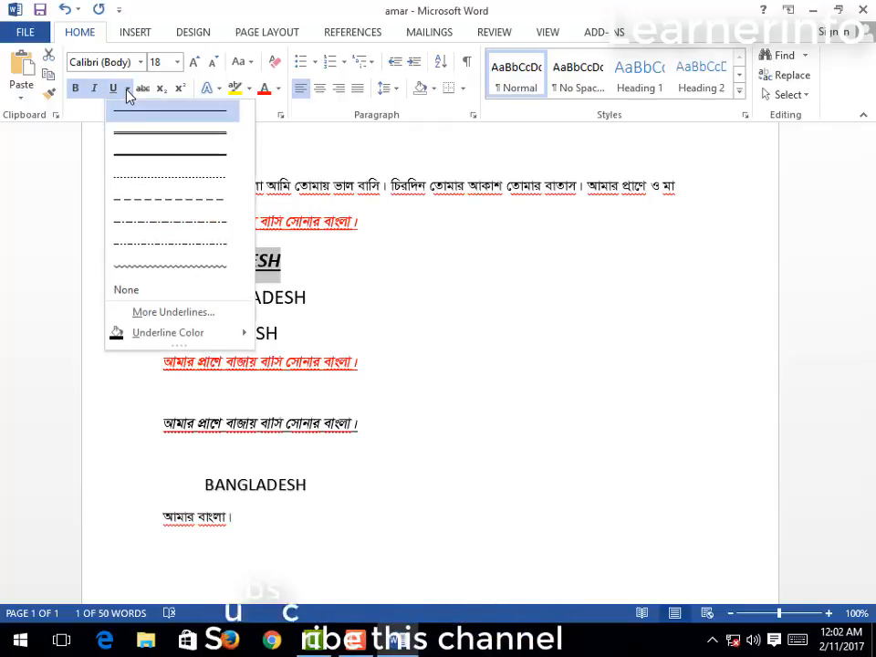
click(140, 138)
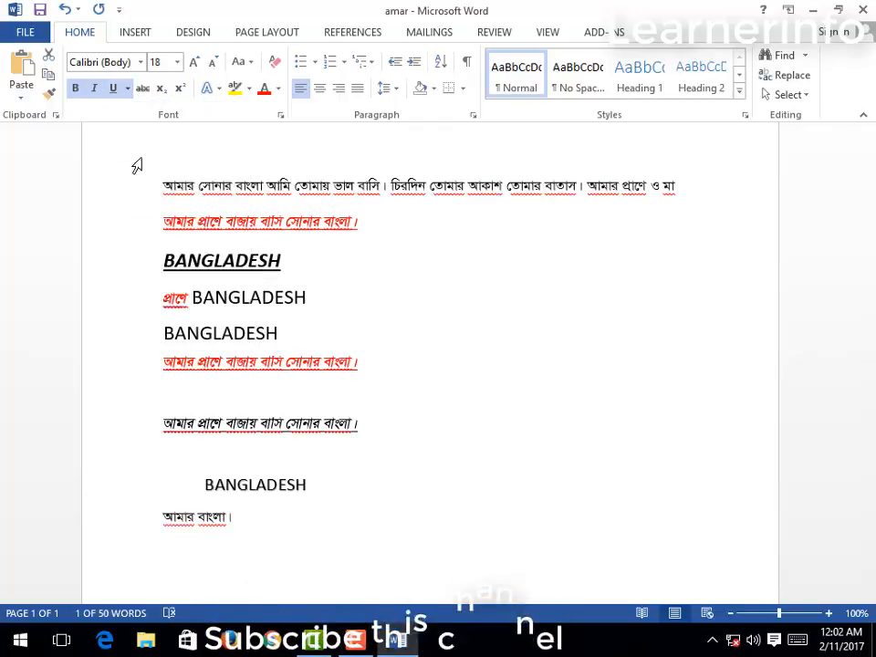
click(127, 91)
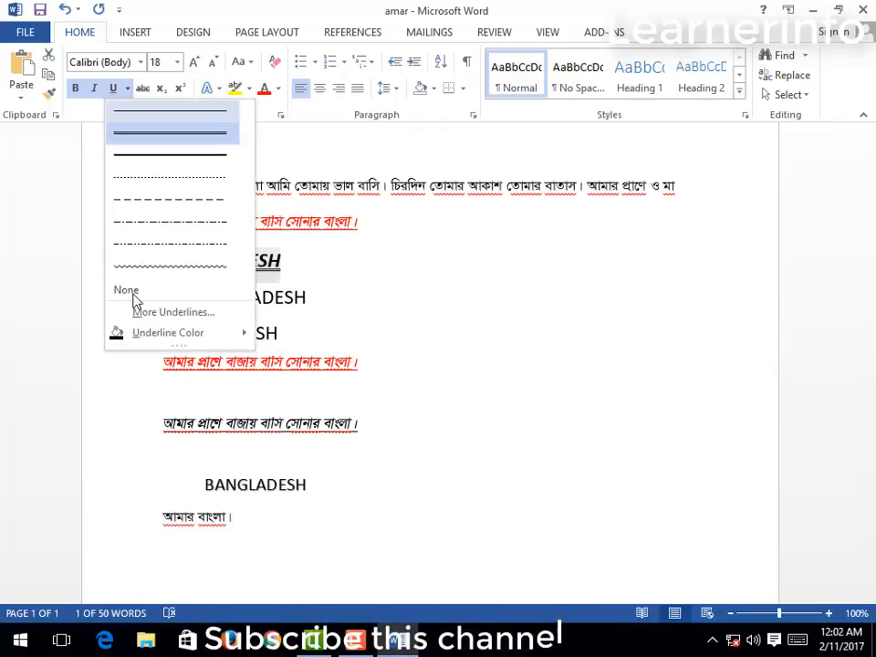
click(141, 267)
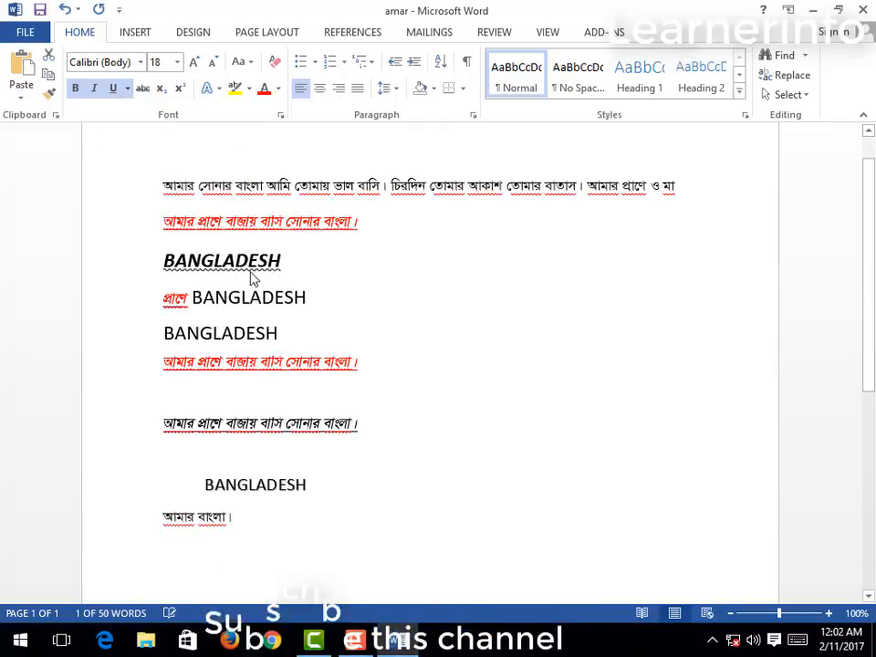
Step: Set the bold BANGLADESH heading's underline colour to red and its underline style to double
click(126, 89)
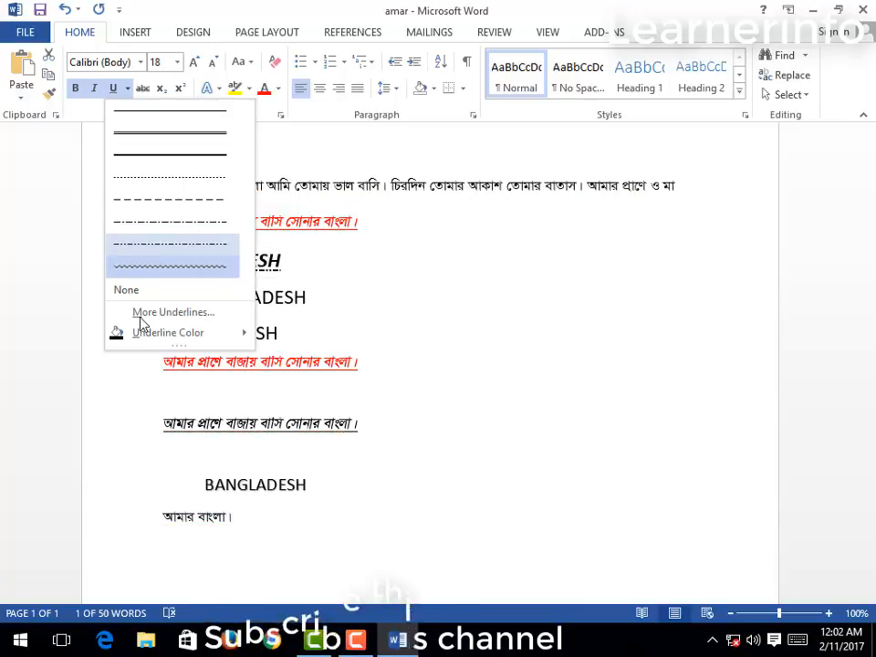
mouse_move(154, 343)
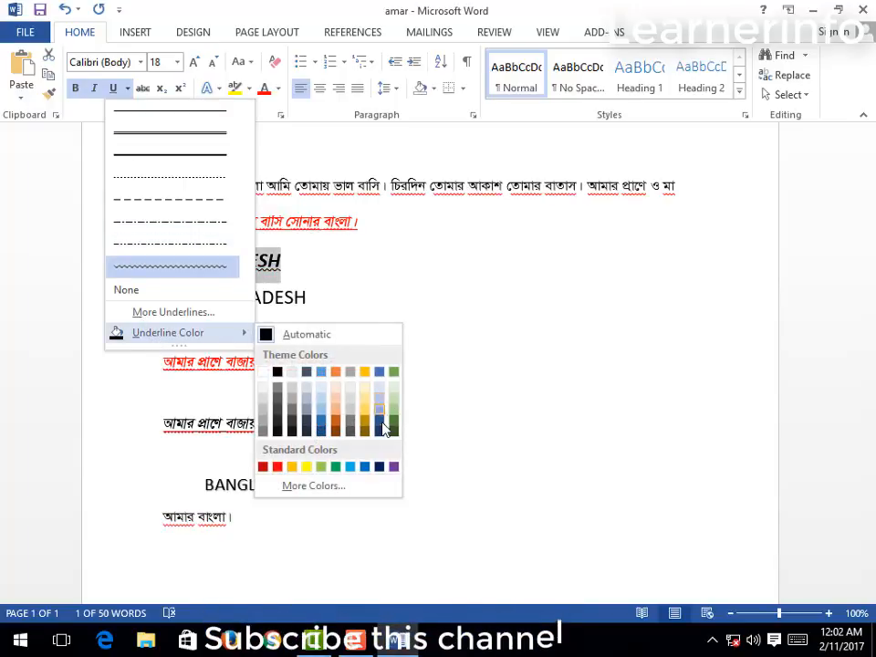
click(291, 467)
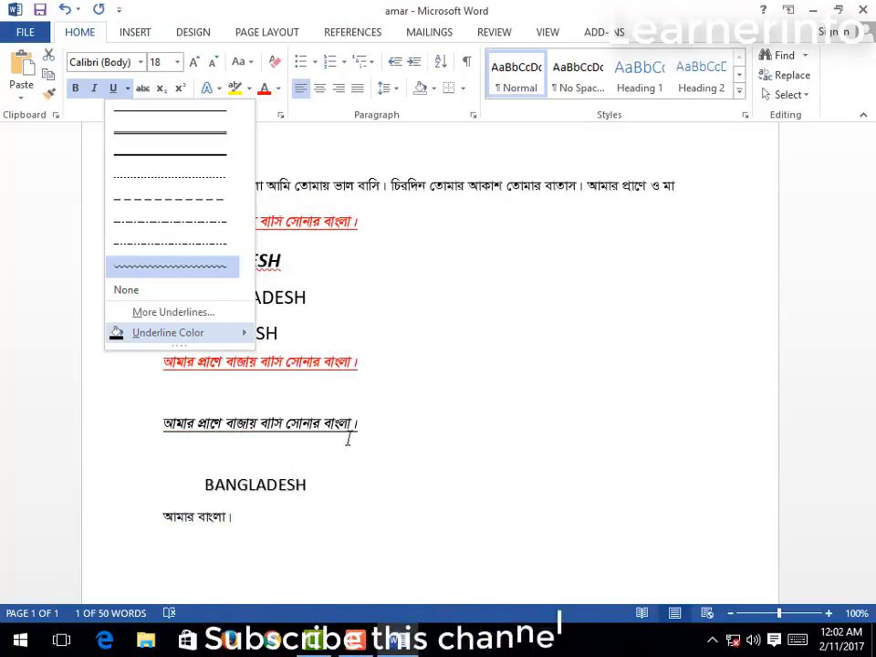
click(128, 89)
click(144, 140)
click(308, 270)
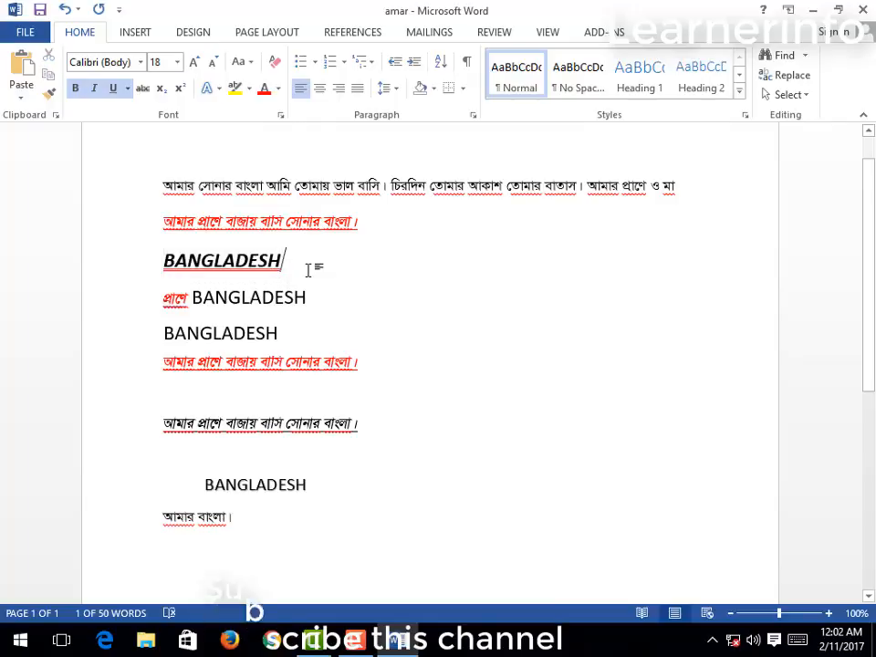
Step: Try strikethrough on the word "আমার" in the first red line and remove it again
double_click(194, 220)
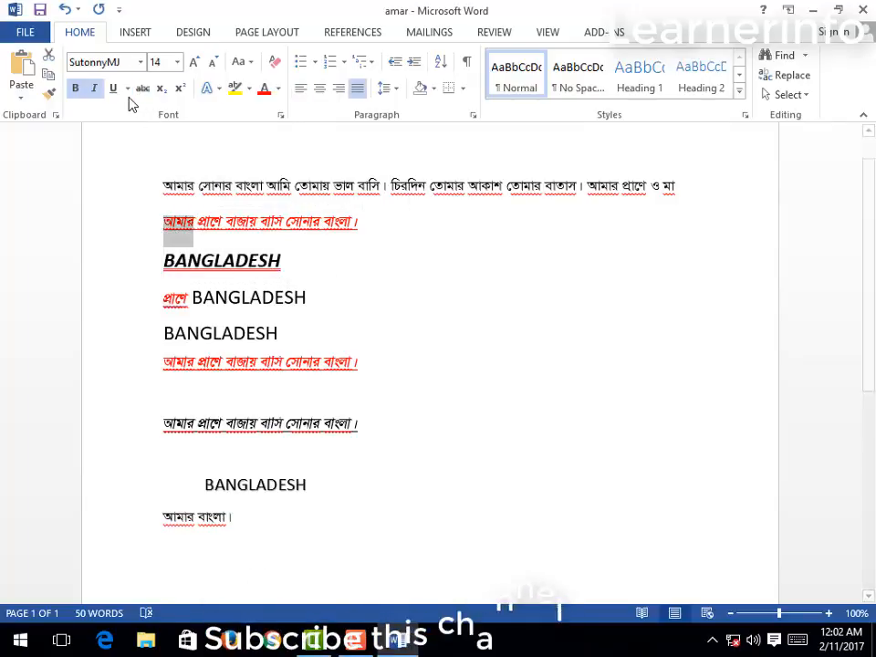
click(194, 220)
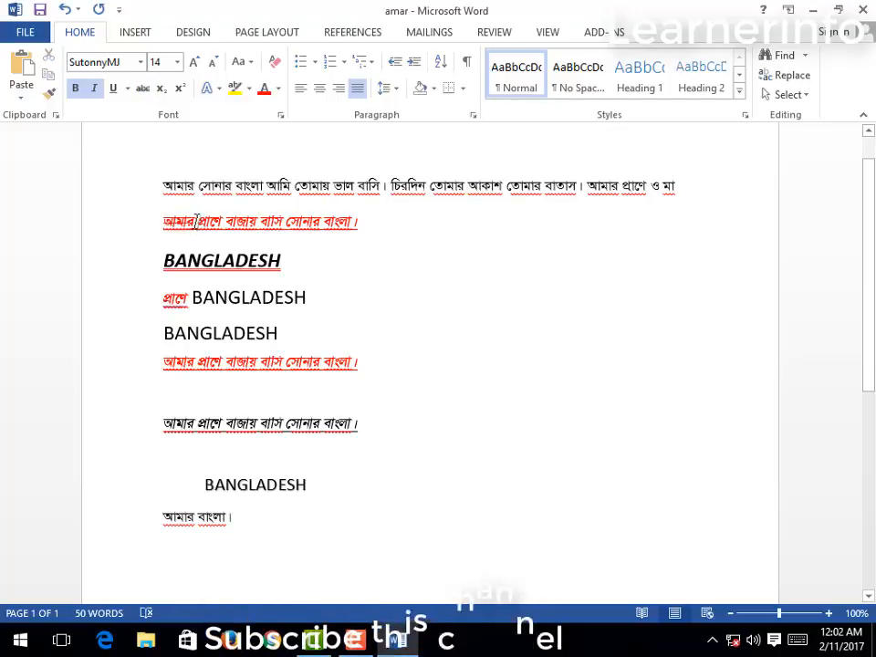
click(144, 92)
click(179, 224)
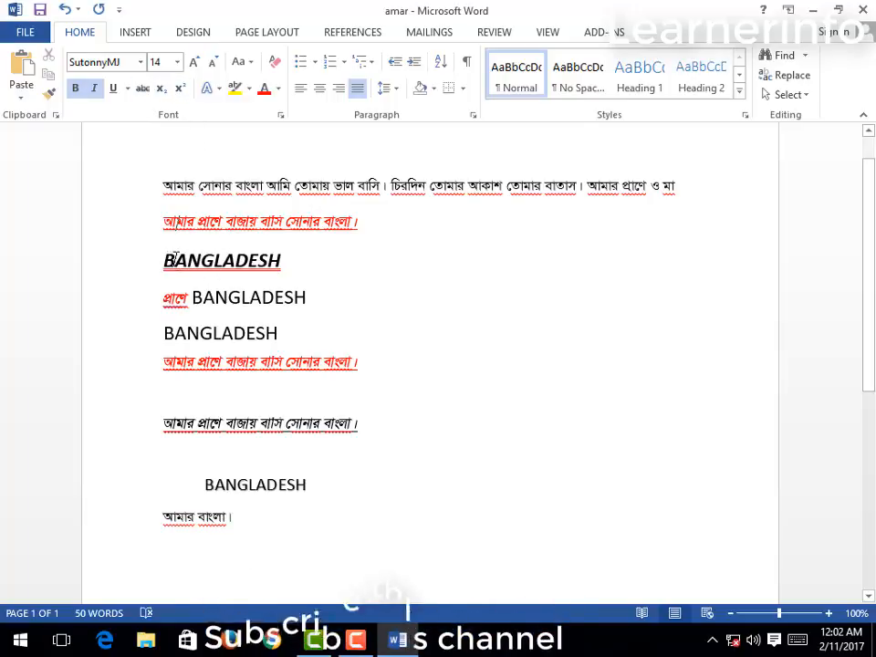
Step: Try subscript on the first A and superscript on the G of the bold BANGLADESH heading, and remove both effects
drag(175, 258, 186, 264)
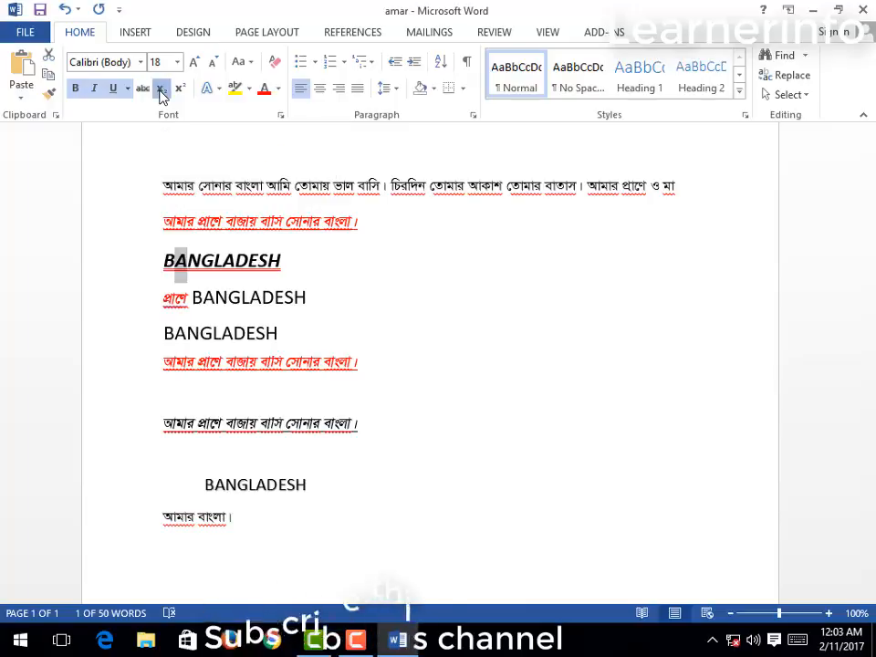
click(163, 88)
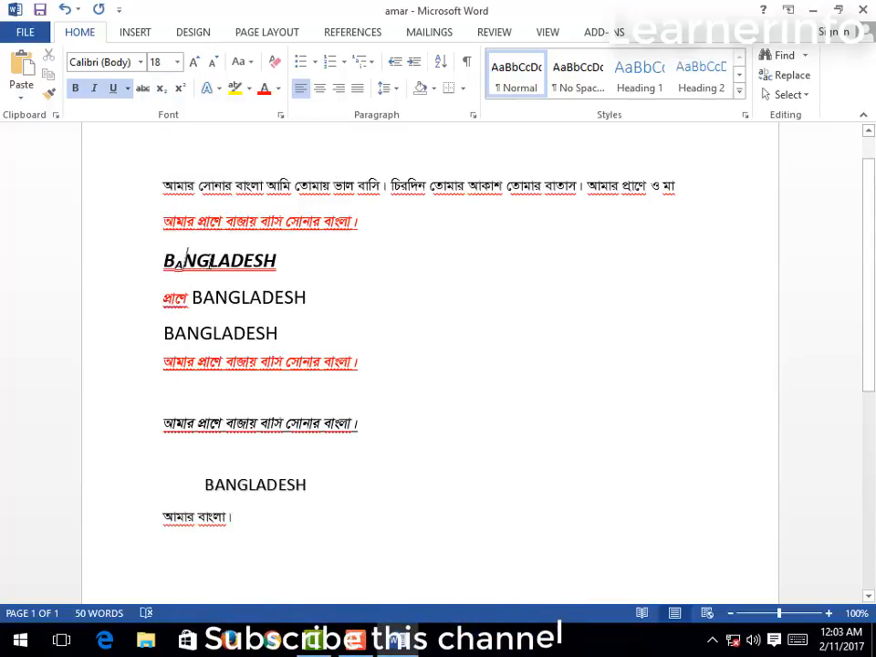
click(181, 89)
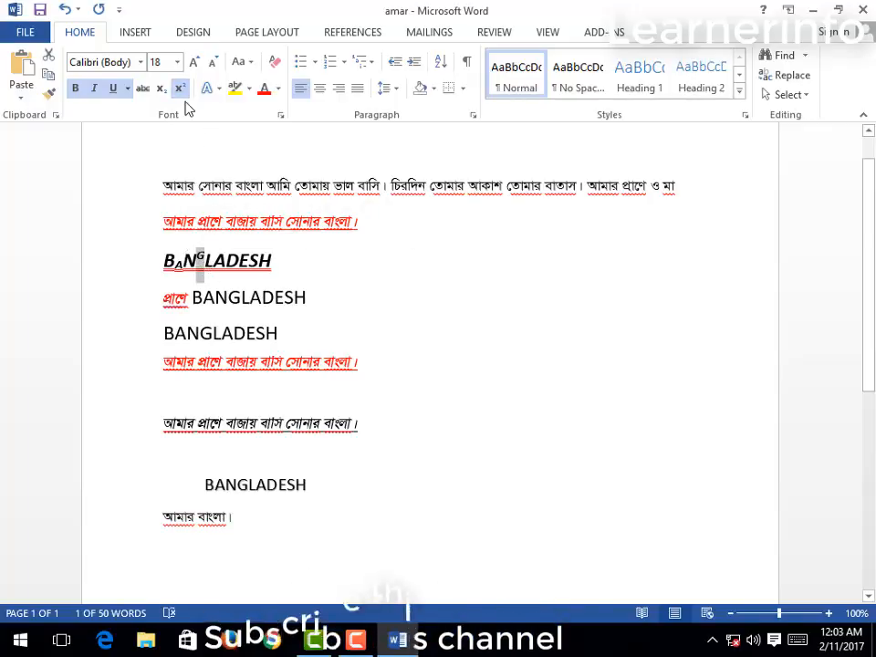
click(179, 89)
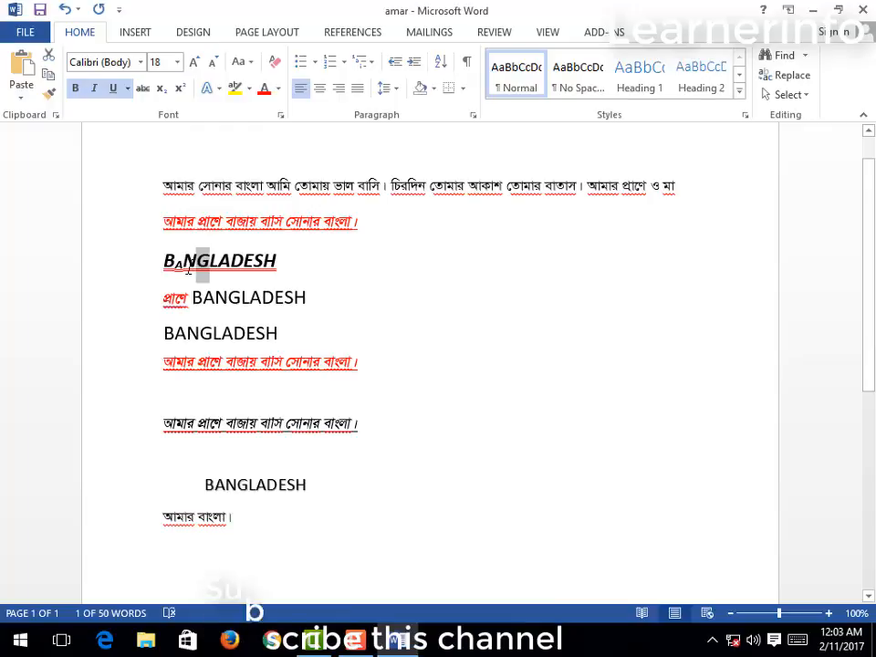
click(172, 88)
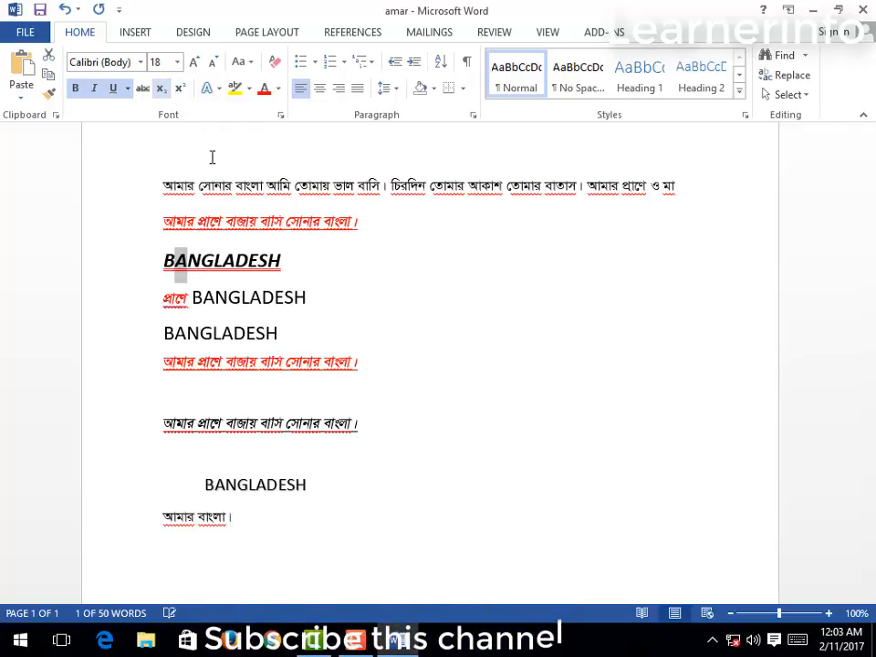
Step: Try the Bulleted Heart ! RainBow font on the bold BANGLADESH heading
drag(162, 260, 284, 258)
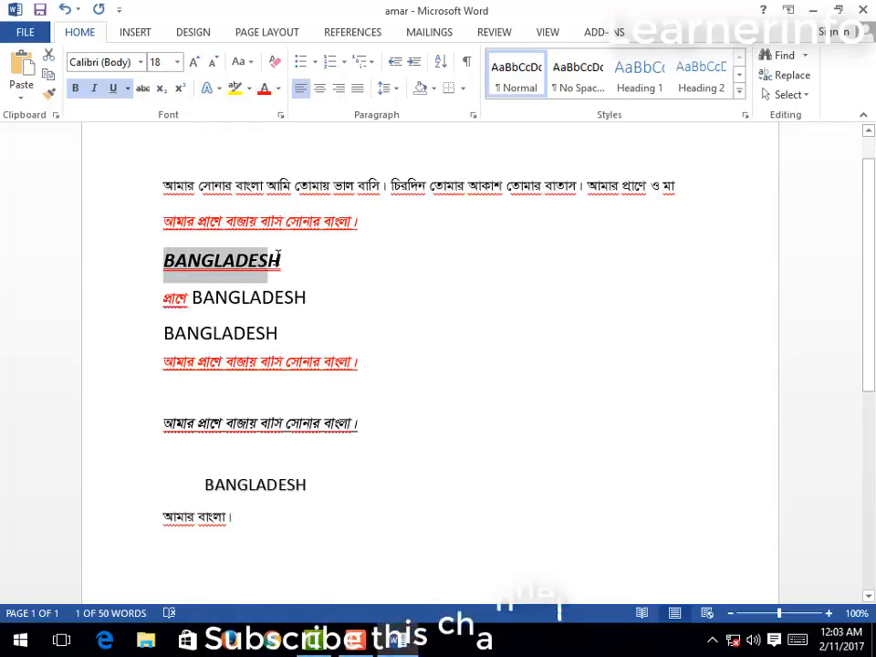
click(141, 62)
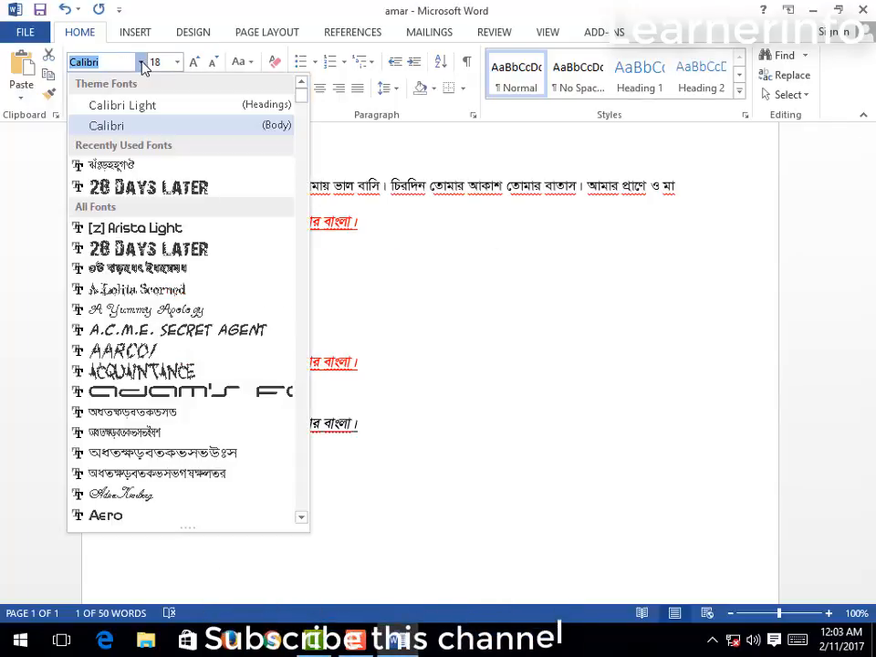
scroll(301, 150, down, 10)
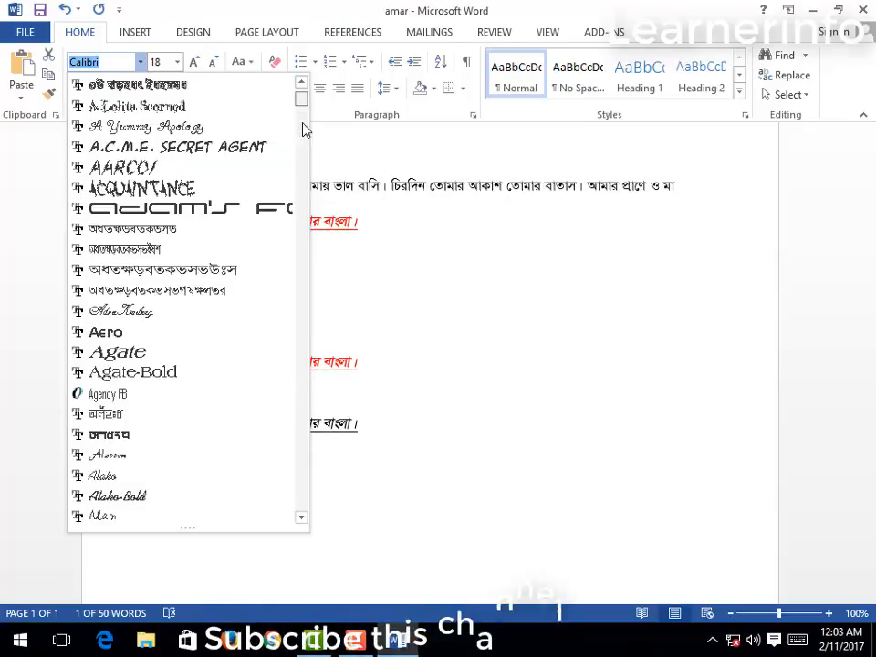
drag(302, 229, 321, 98)
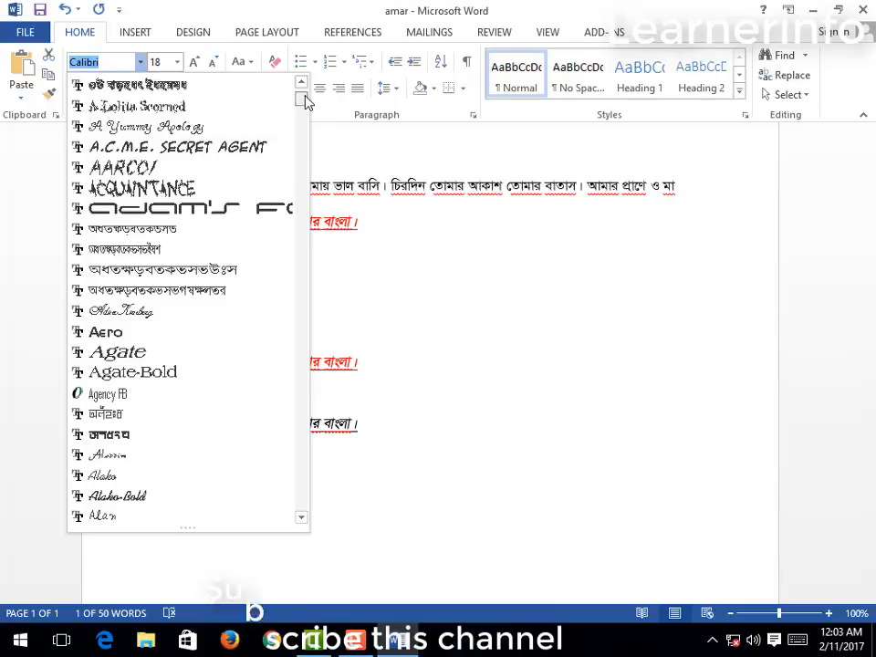
scroll(305, 176, down, 5)
scroll(303, 176, down, 6)
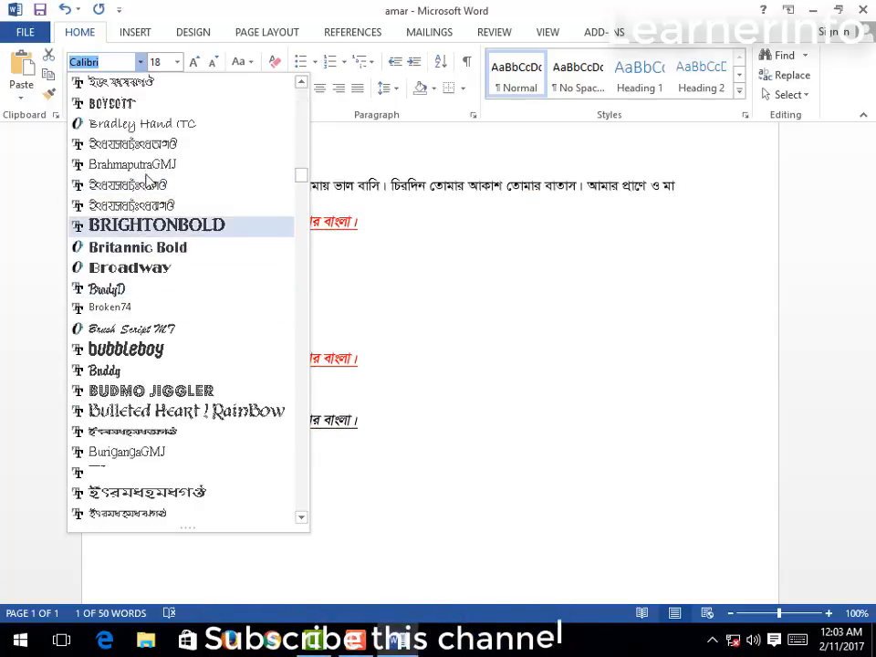
click(135, 416)
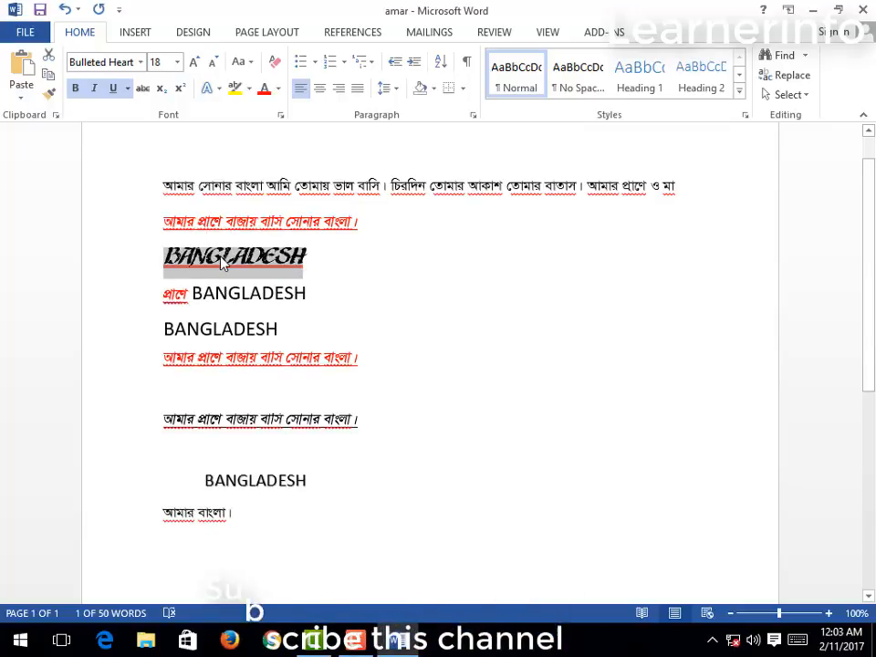
Step: Set the decorative BANGLADESH heading's font size to 18 and return its font to Calibri
click(178, 62)
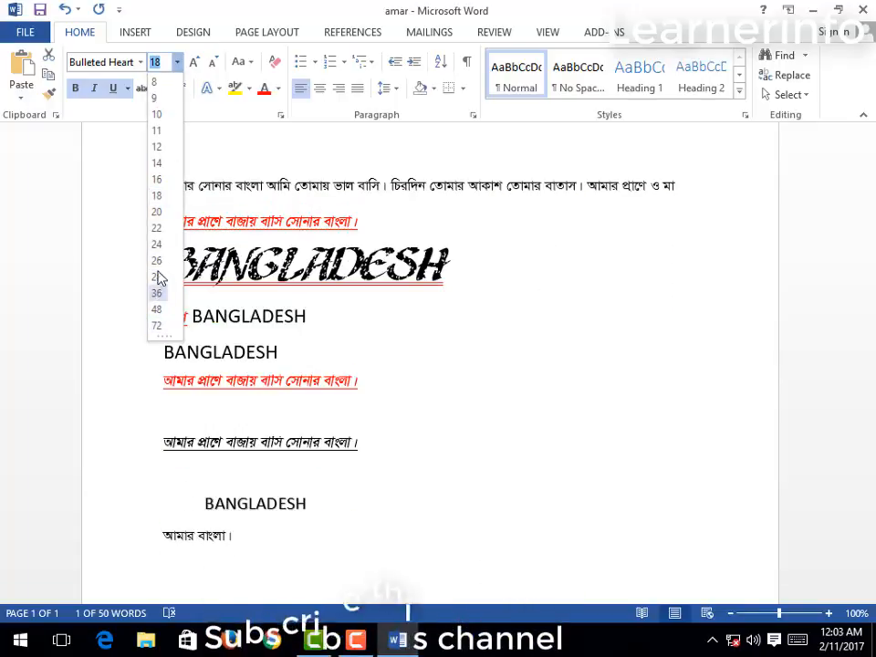
click(167, 197)
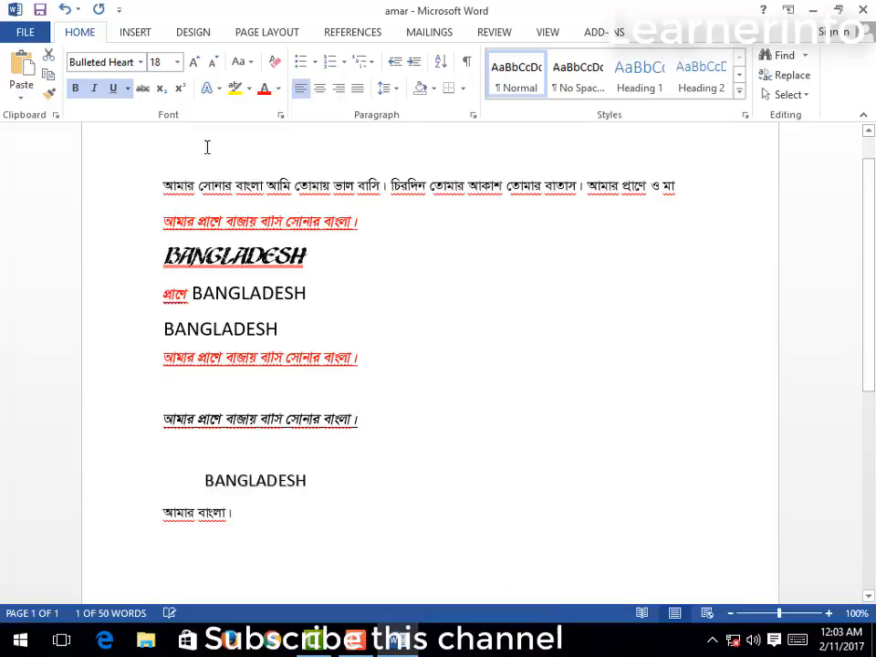
click(141, 62)
click(122, 231)
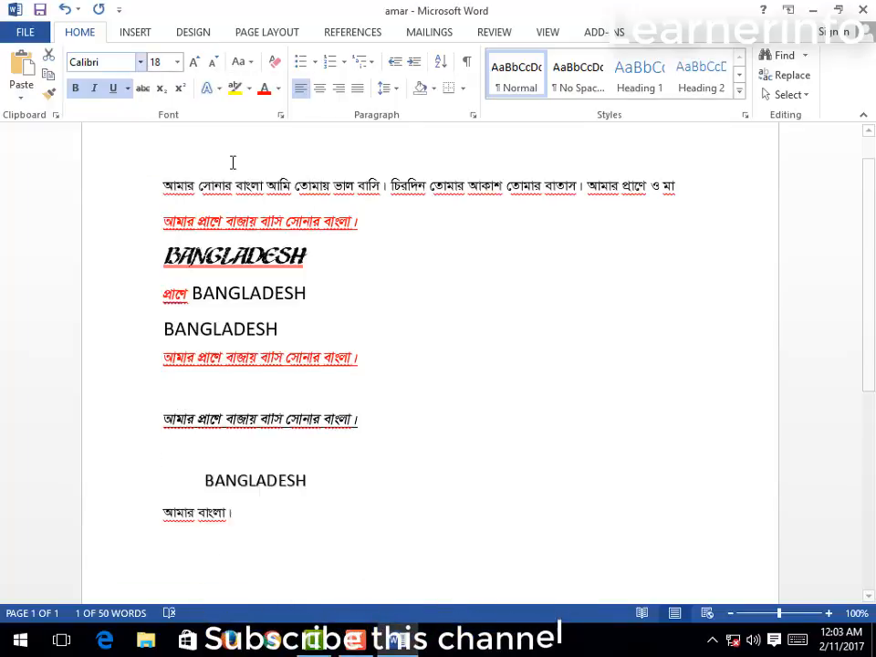
click(242, 274)
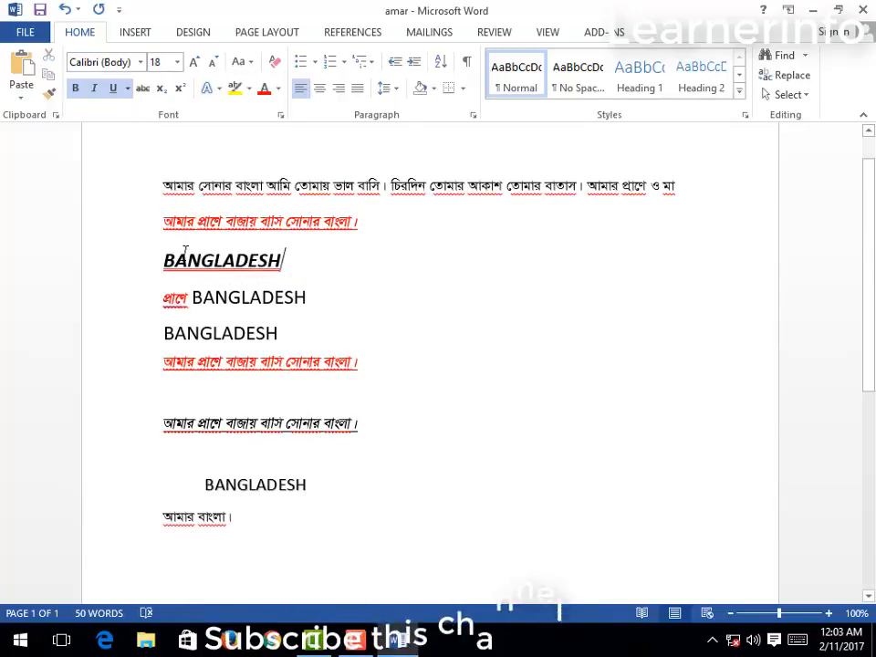
Step: Grow the bold BANGLADESH heading's font size stepwise to 26 and shrink it back to 18
double_click(231, 255)
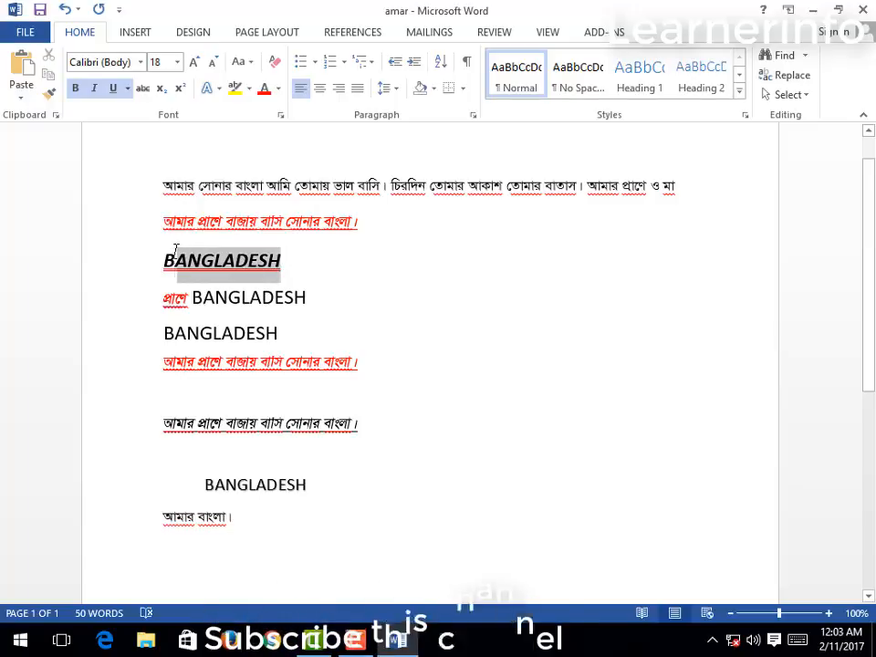
click(197, 66)
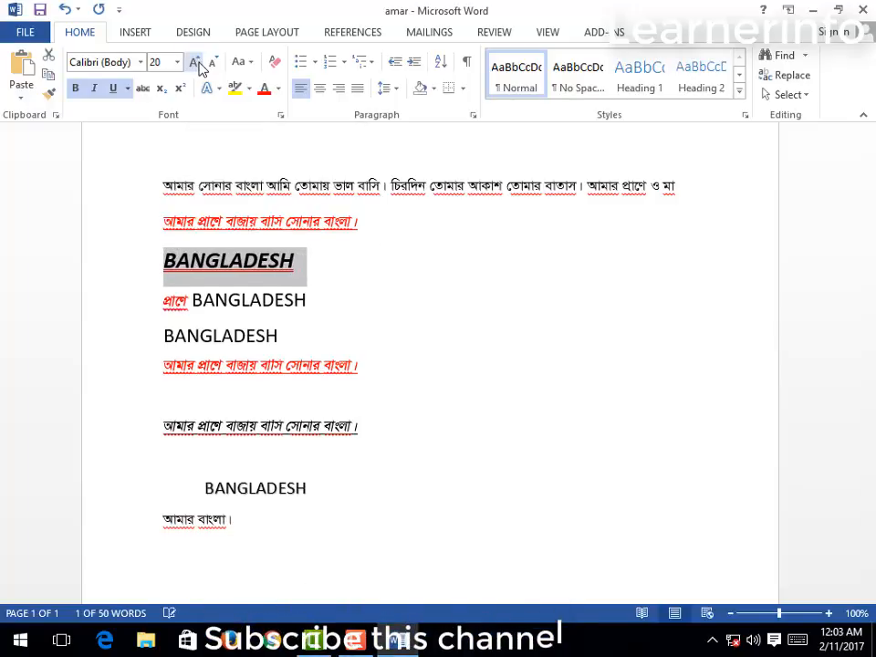
click(197, 65)
click(197, 65)
click(197, 66)
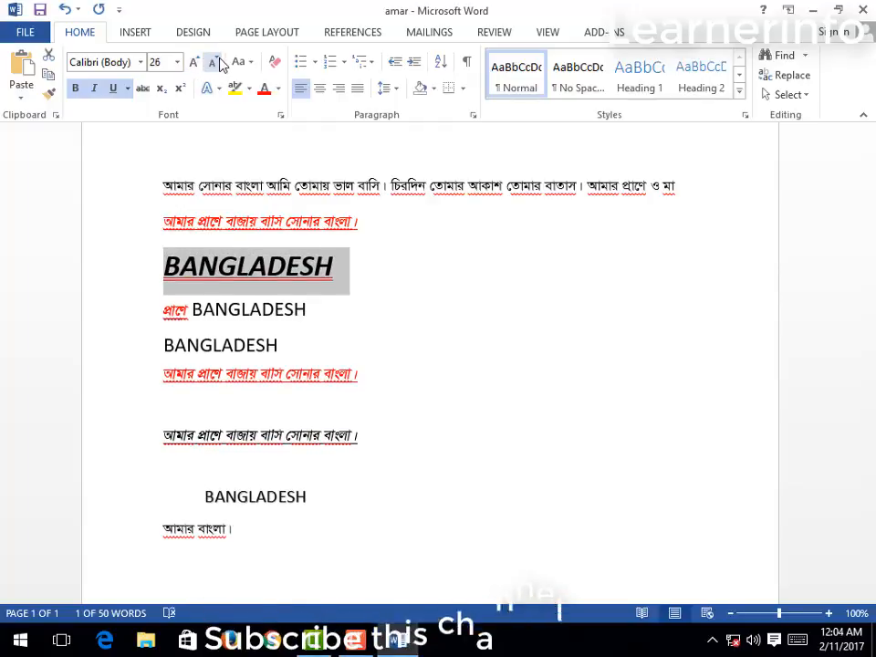
click(221, 62)
click(221, 62)
click(221, 61)
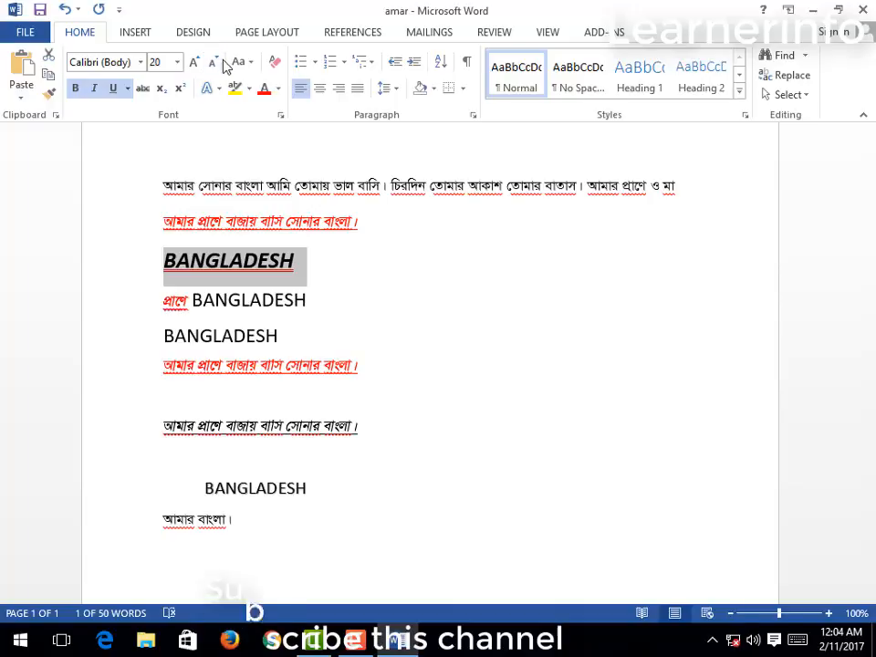
click(220, 62)
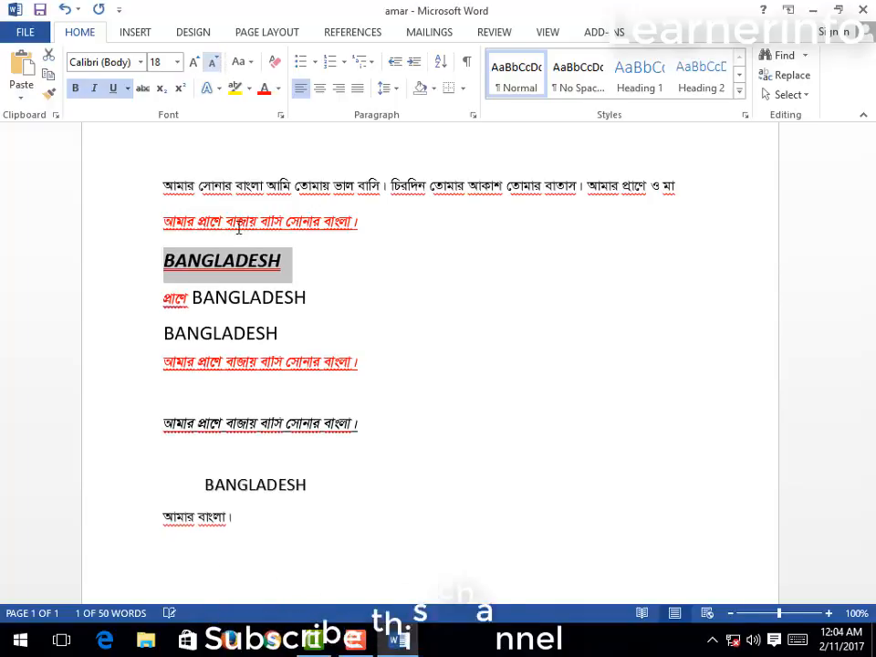
Step: Change the case of the bold BANGLADESH heading to lowercase and back to UPPERCASE
click(251, 64)
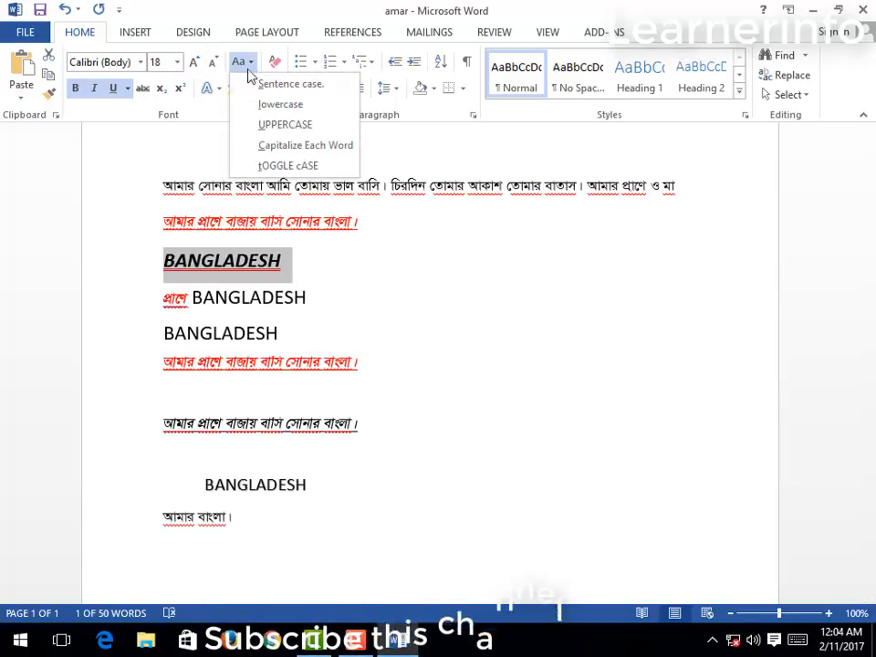
click(282, 107)
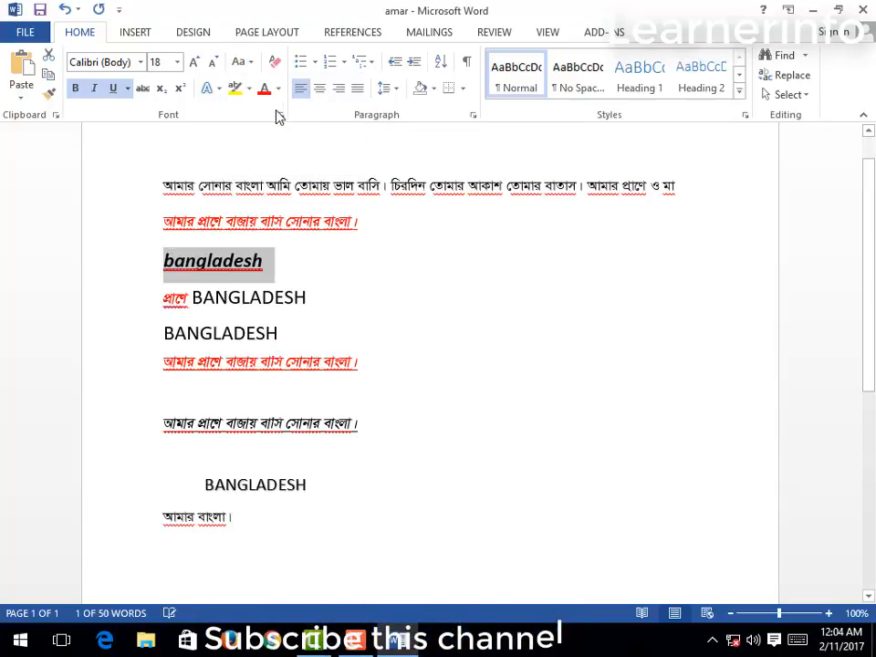
click(249, 61)
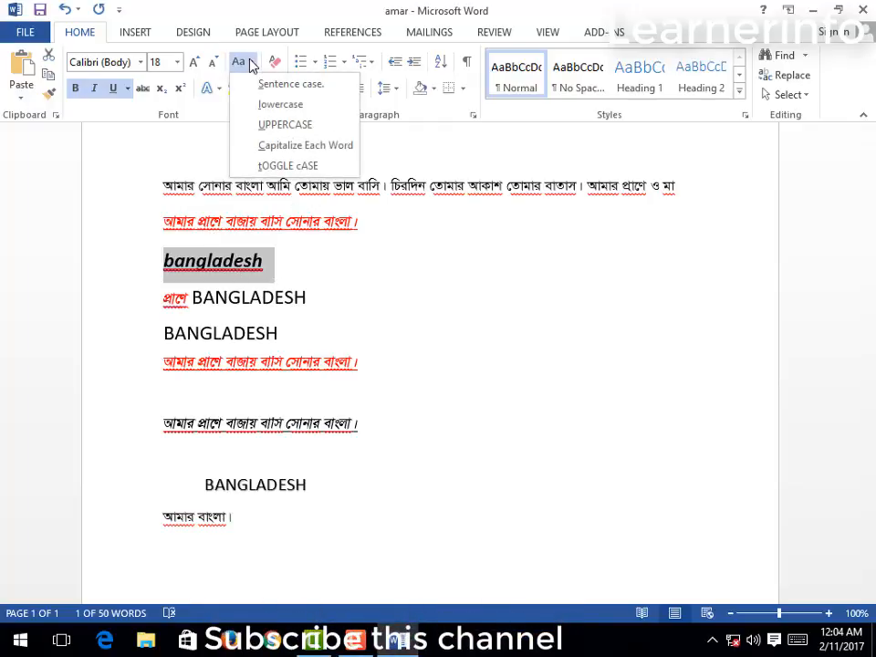
click(271, 128)
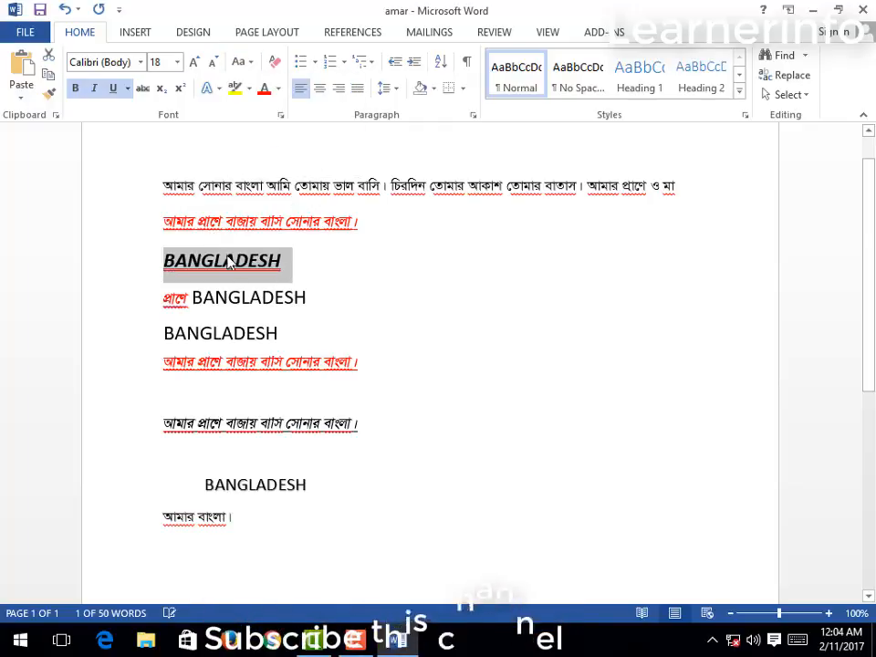
click(251, 62)
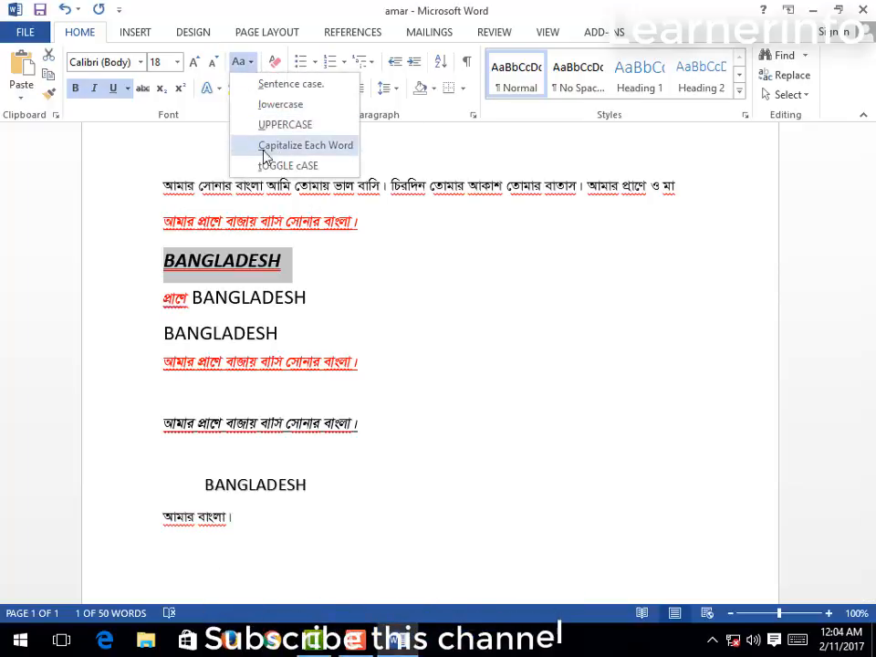
click(307, 252)
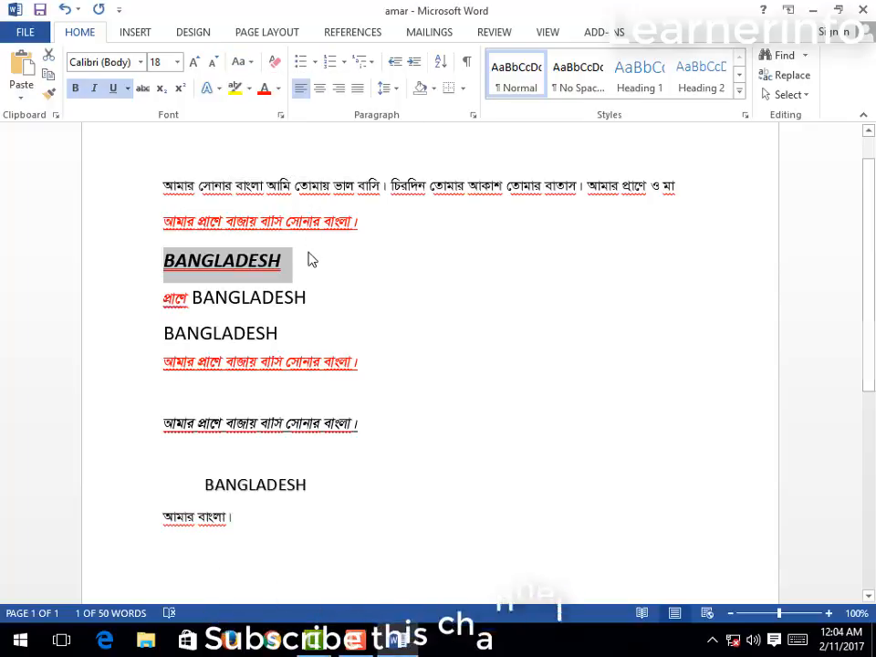
Step: Clear all formatting from the bold BANGLADESH heading
click(274, 63)
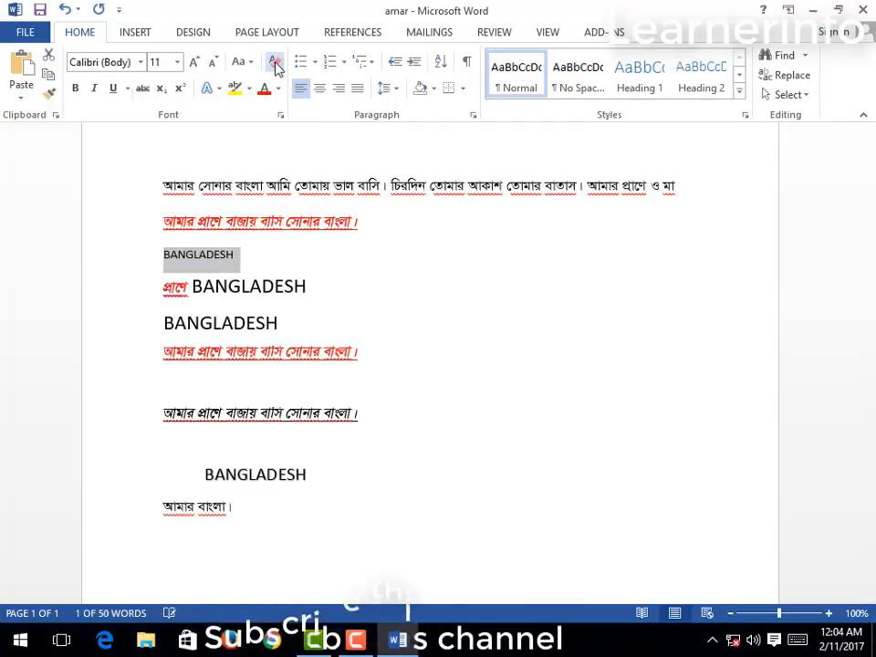
click(214, 255)
drag(163, 255, 237, 250)
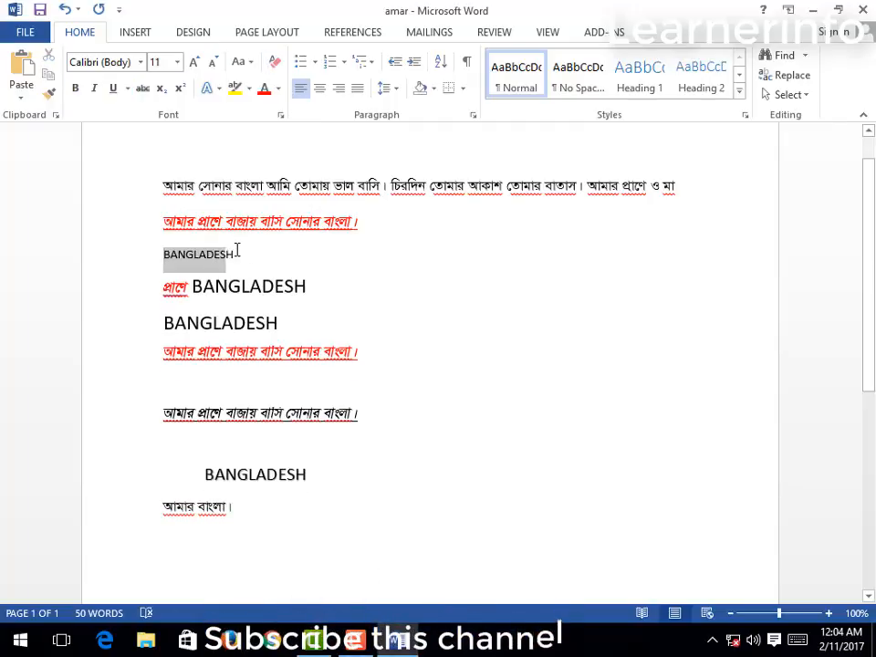
click(274, 261)
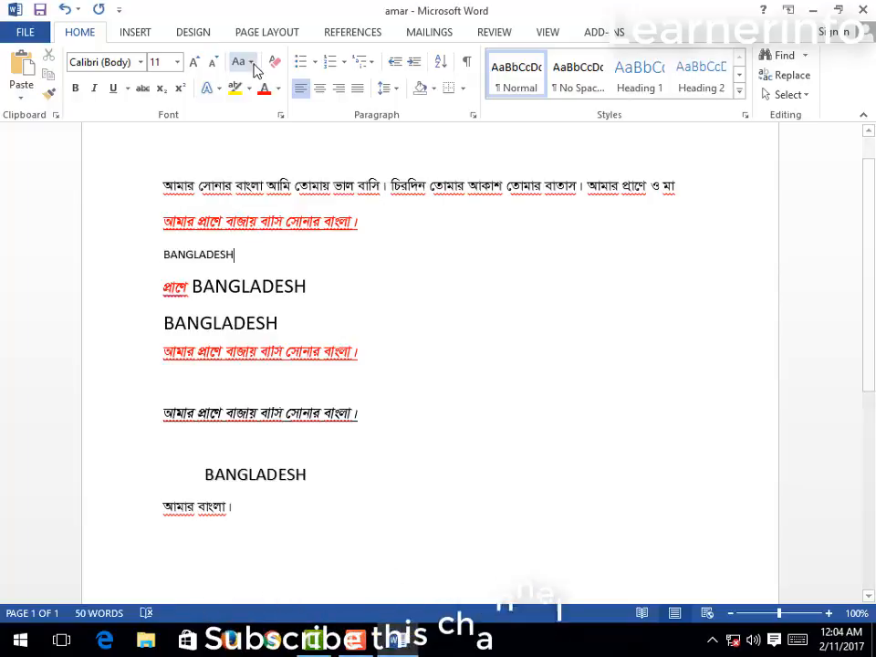
drag(260, 259, 164, 252)
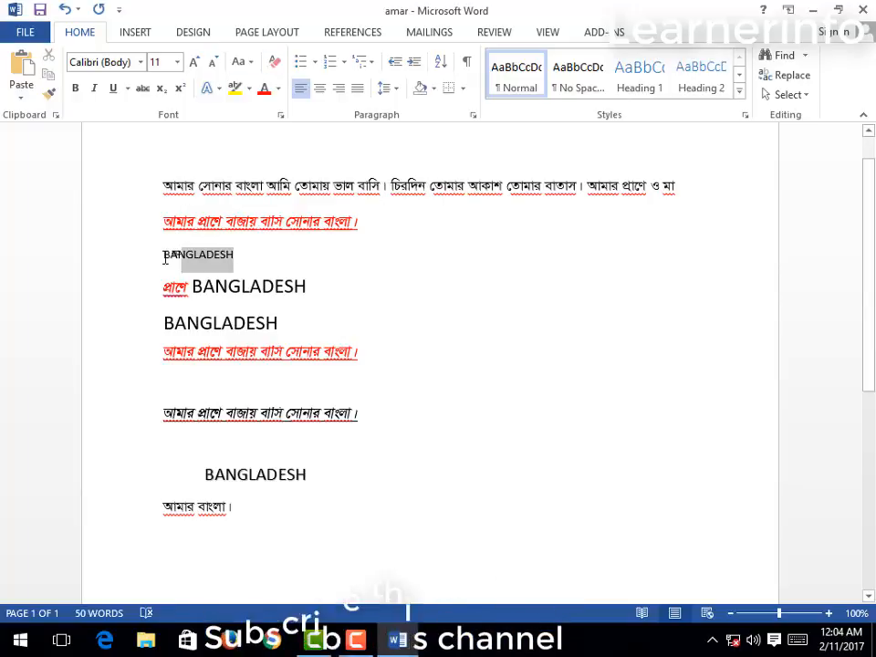
click(272, 264)
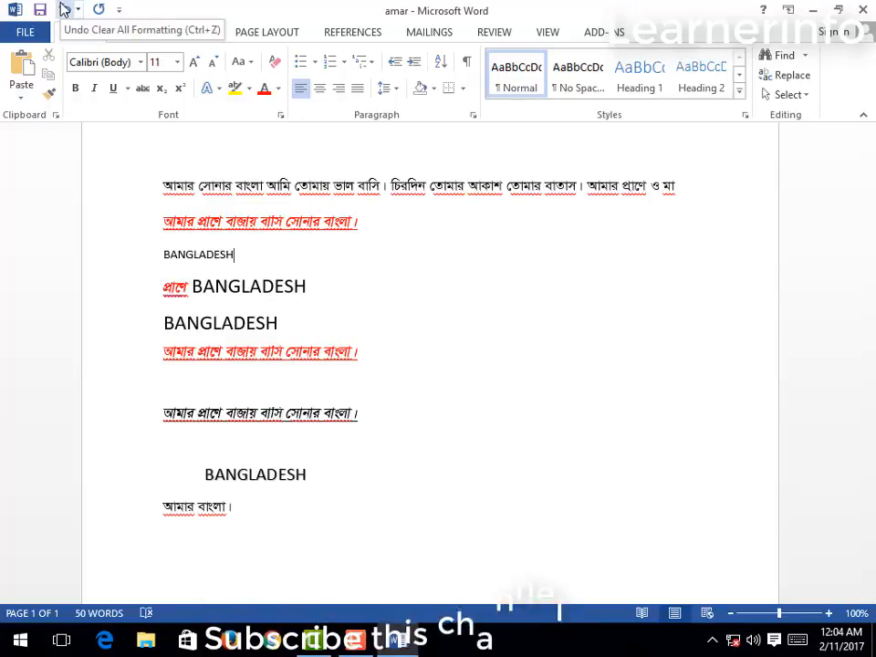
Step: Undo and redo the clearing of the BANGLADESH heading's formatting, and save the document
click(64, 11)
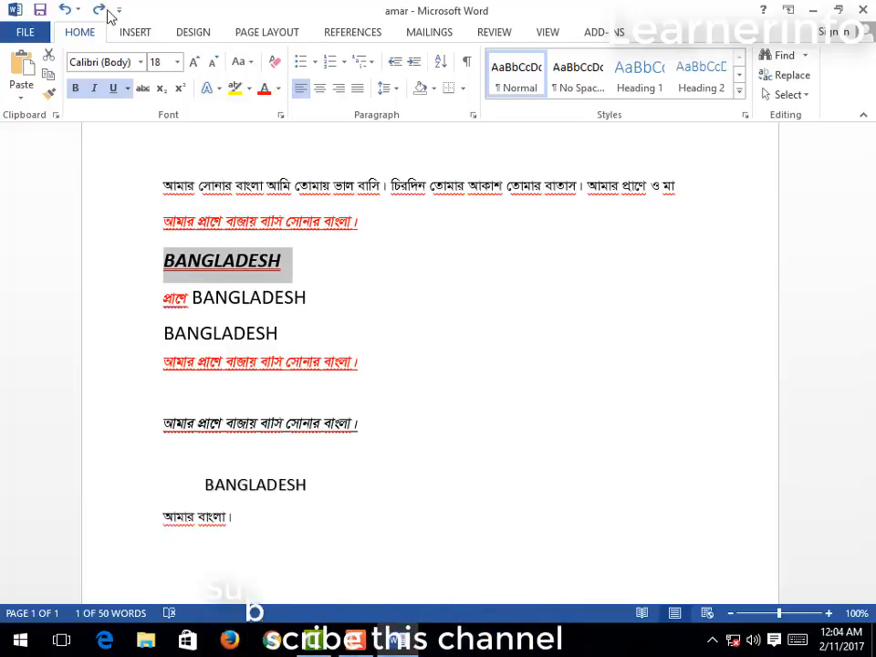
click(101, 11)
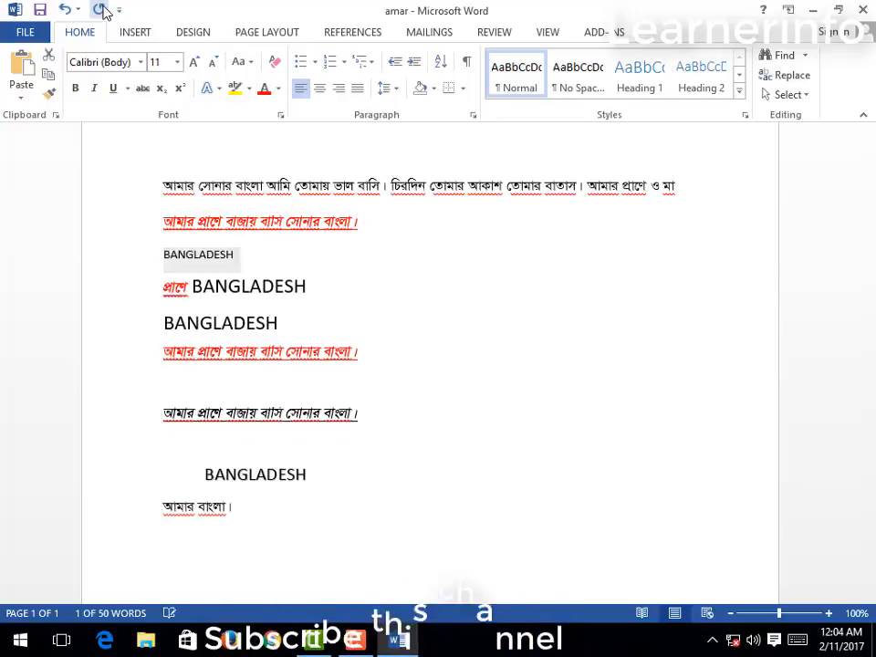
click(270, 268)
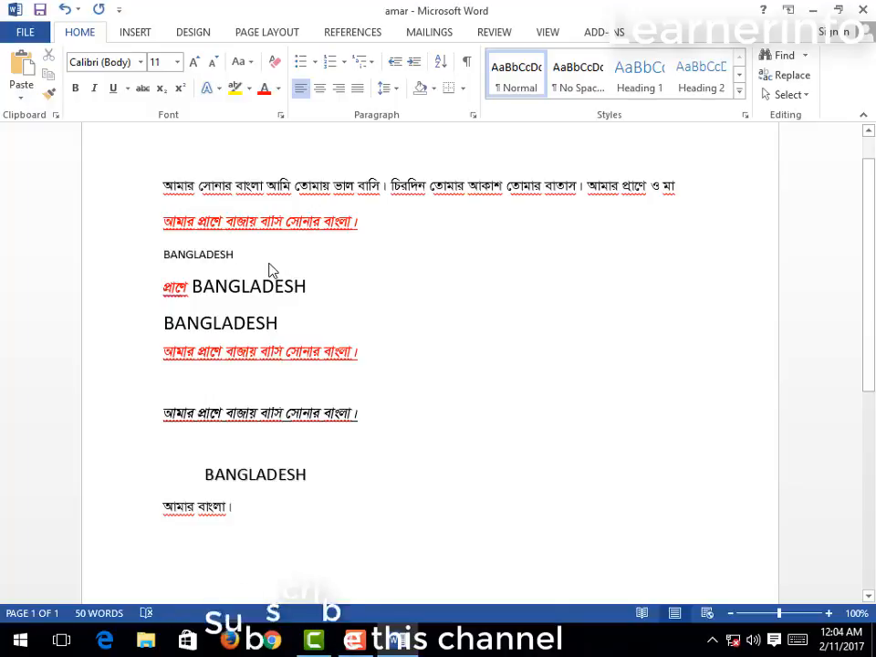
click(40, 10)
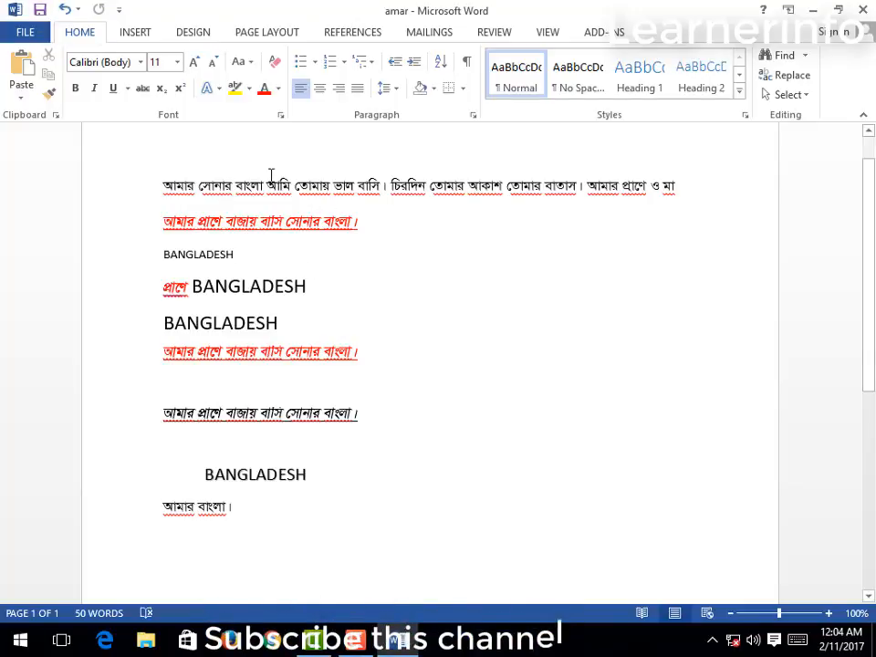
Step: Try centre and right alignment on the small BANGLADESH line below the first red line, and set it to justified
click(319, 94)
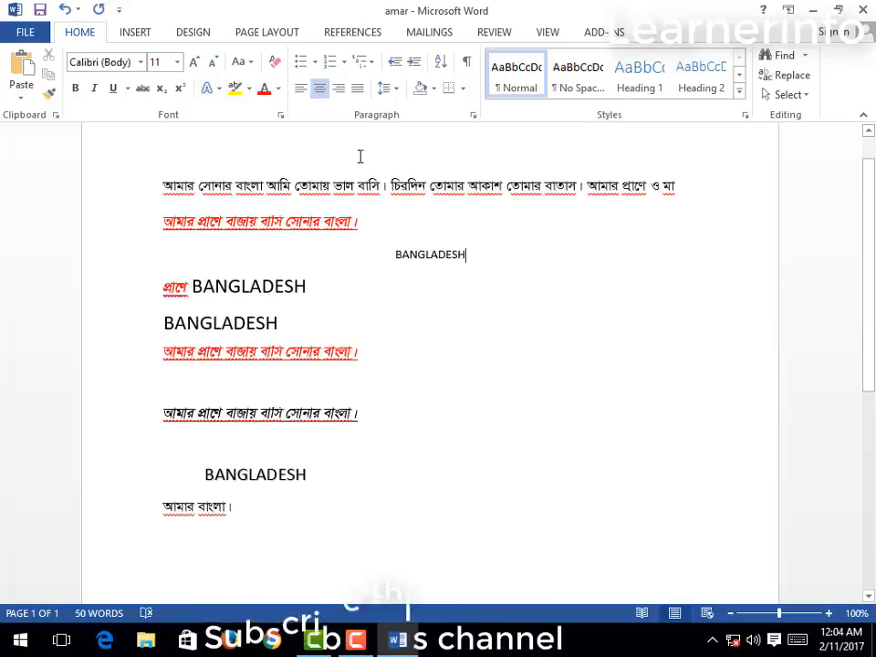
click(338, 89)
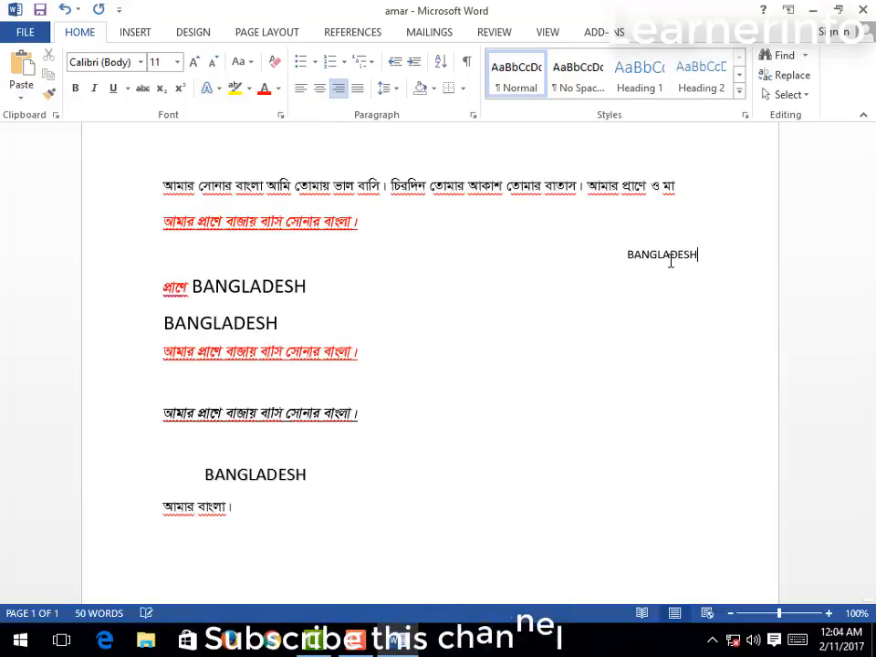
click(359, 91)
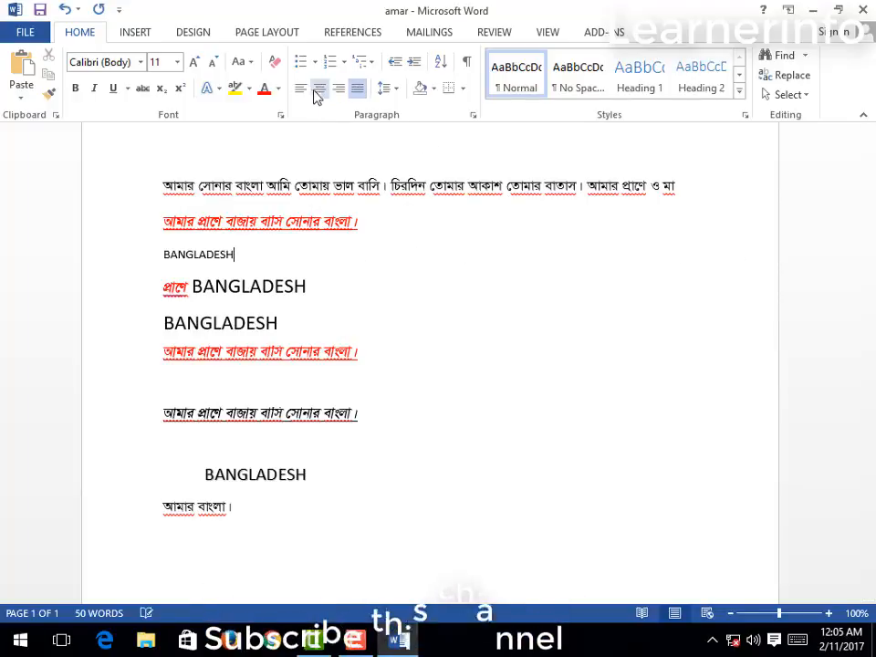
click(342, 185)
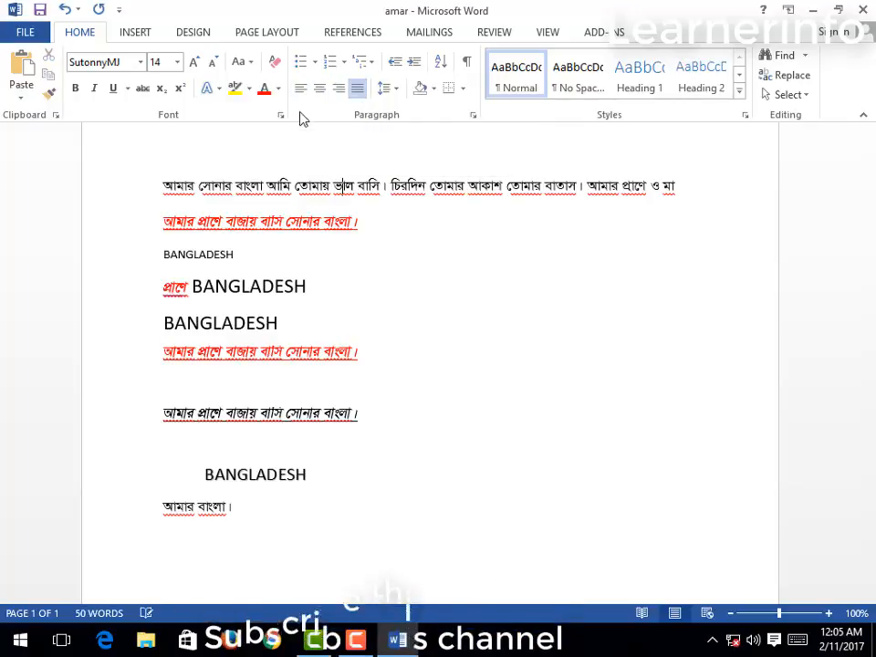
click(199, 255)
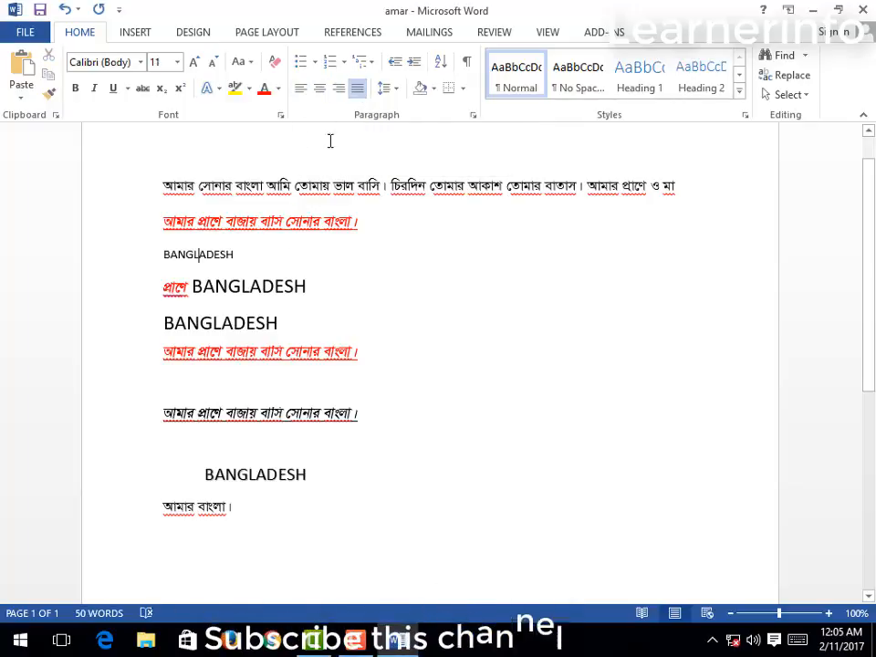
Step: Left-align the small BANGLADESH line below the first red line
click(301, 89)
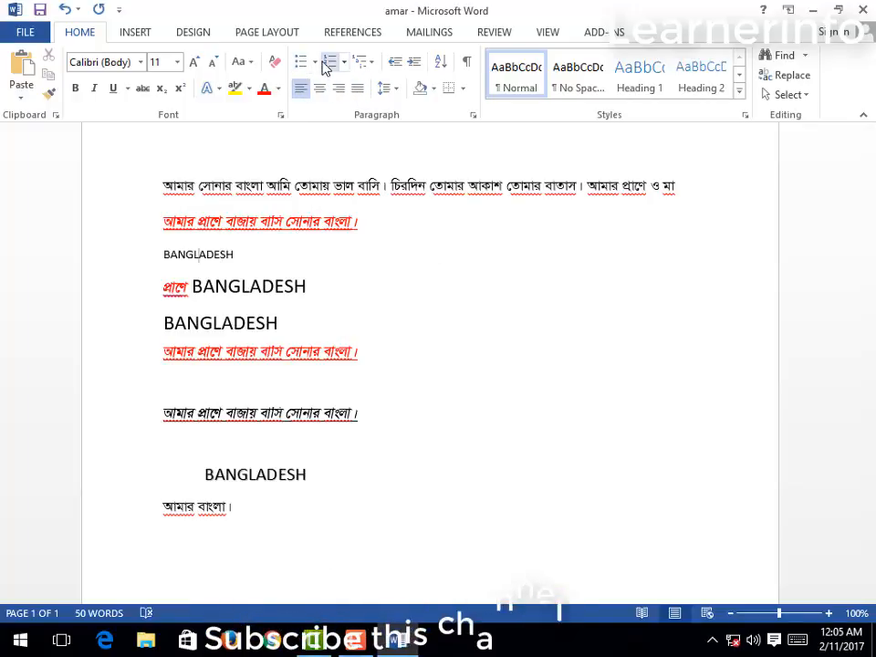
Step: Change the first item of the bulleted class list to Class 1 and add an empty item after Class 3
scroll(299, 460, down, 2)
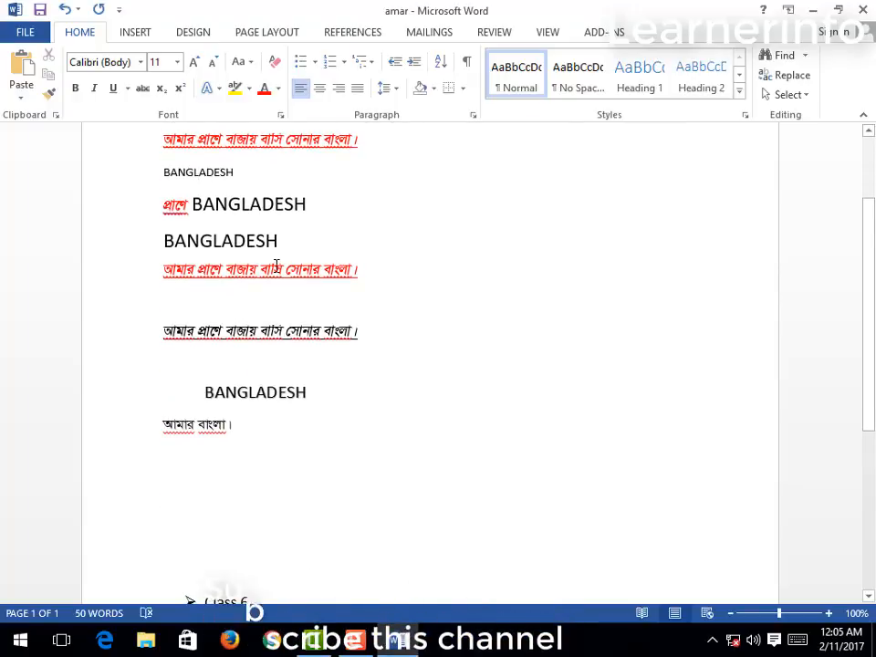
scroll(276, 265, down, 5)
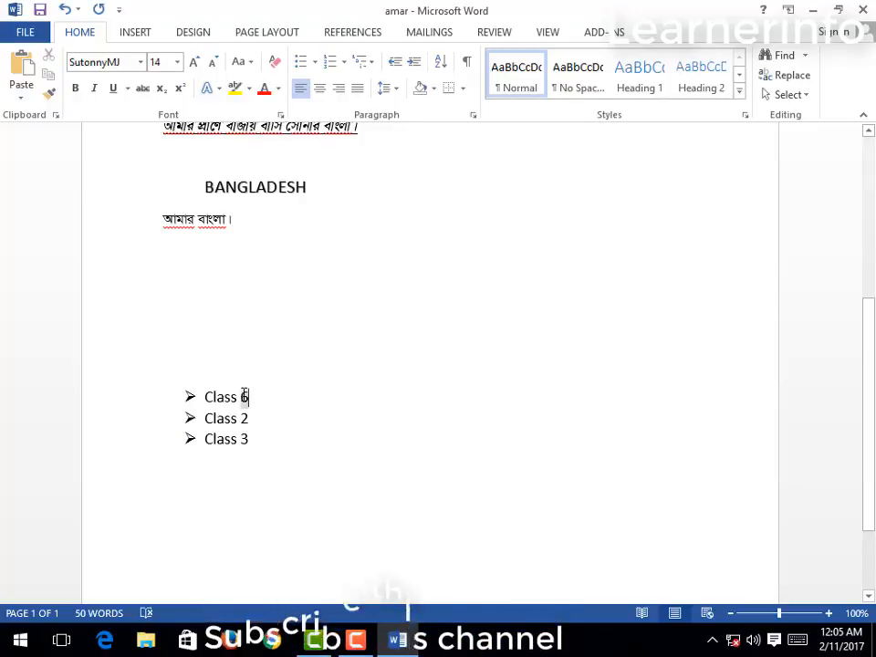
double_click(244, 396)
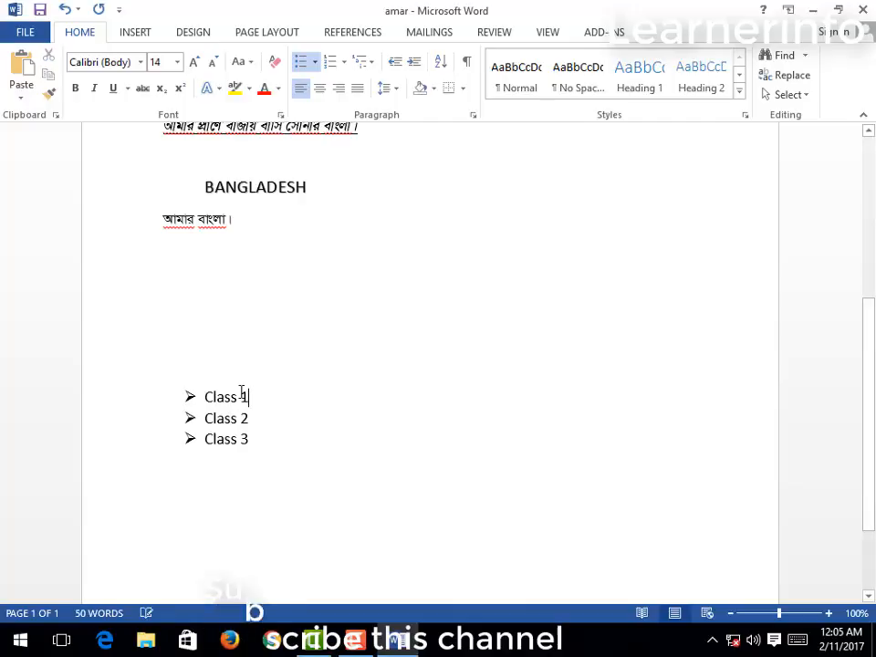
click(253, 441)
key(Return)
Step: Apply solid round bullets to the class list and preview the 1. 2. 3. numbering format on it
click(314, 61)
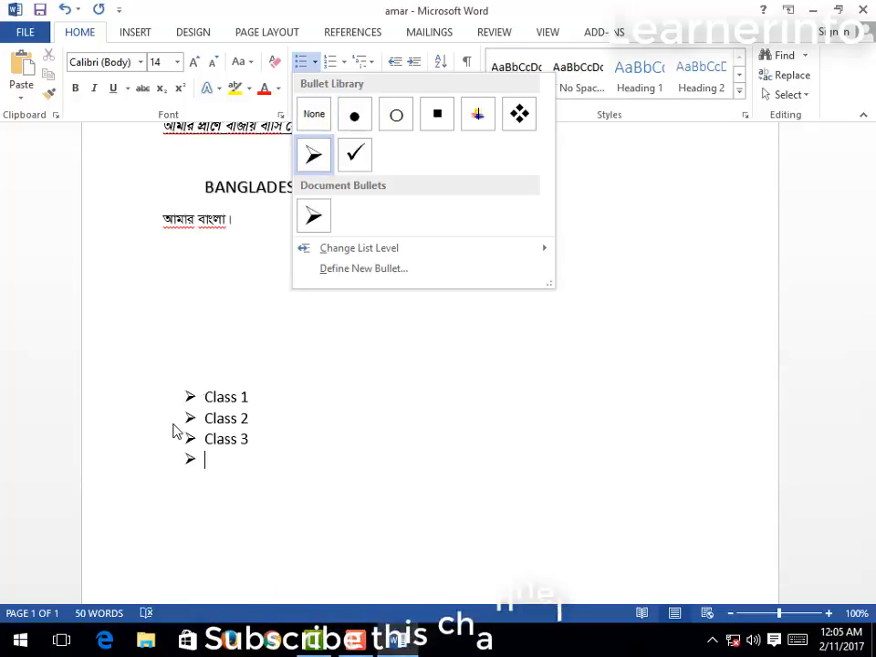
click(355, 117)
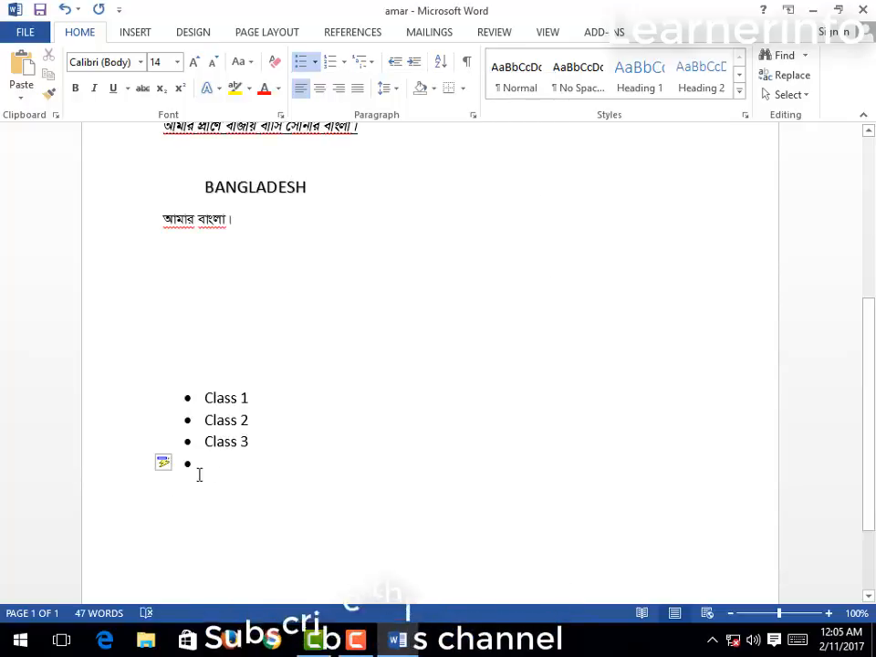
click(344, 63)
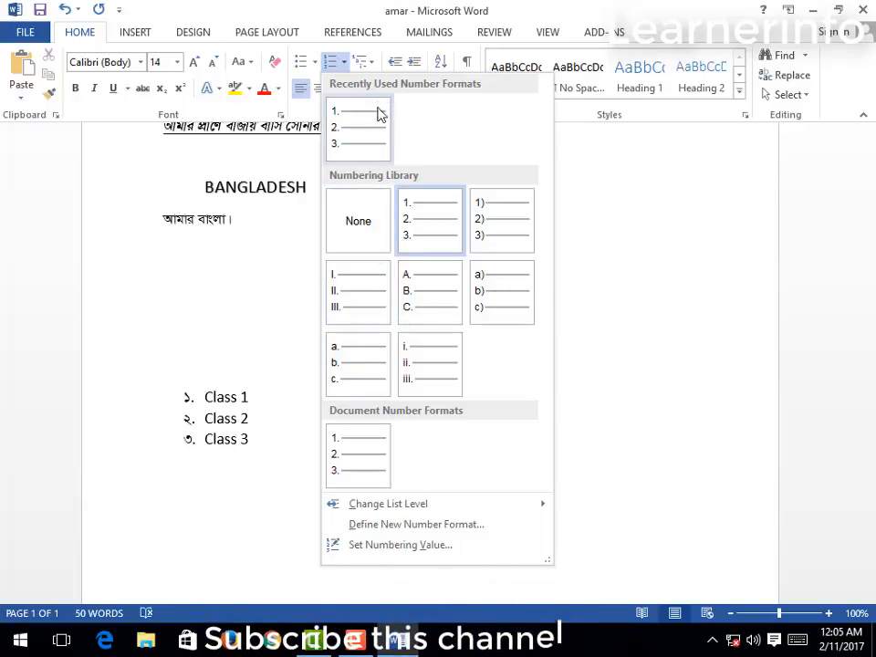
click(317, 62)
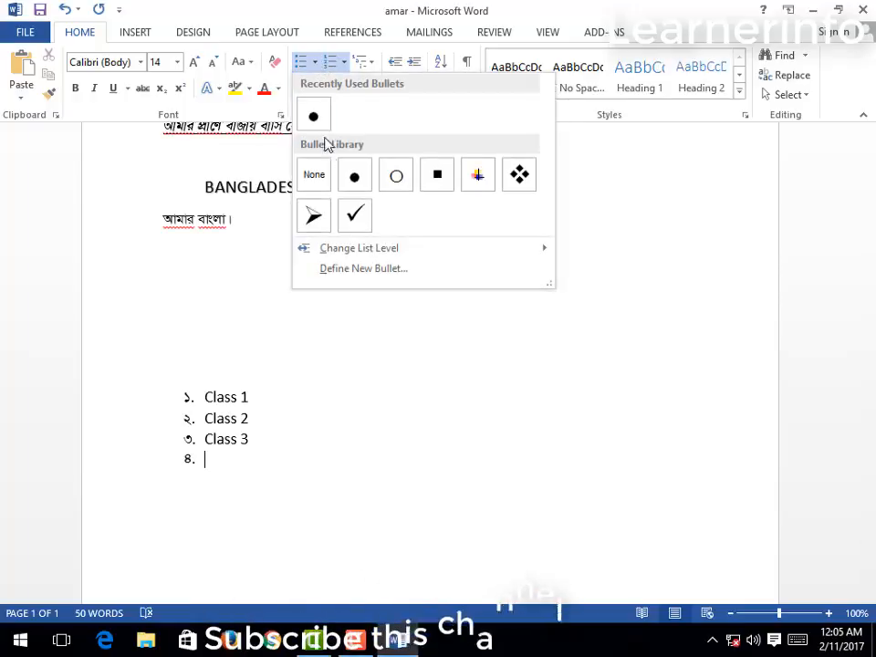
click(285, 426)
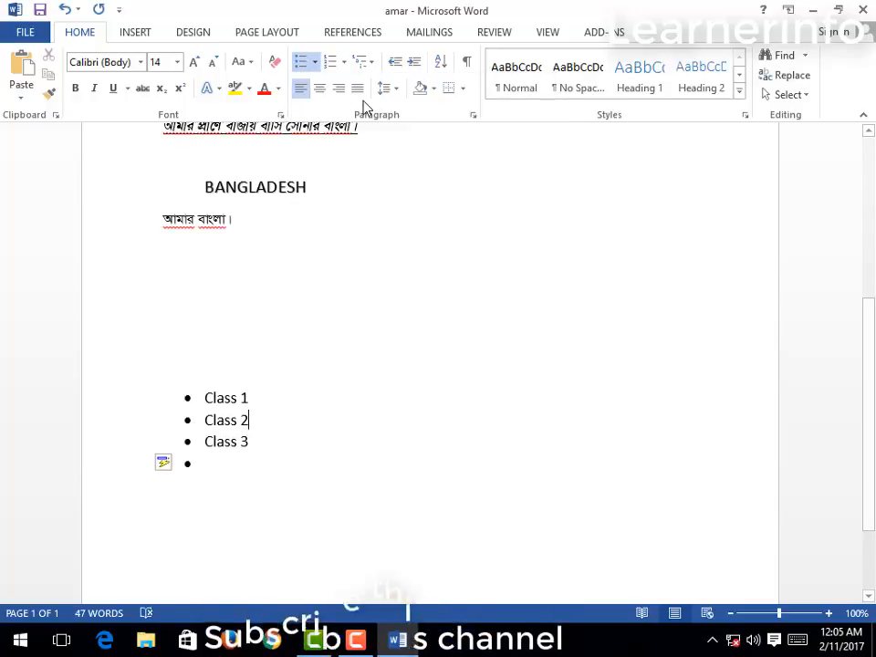
Step: Apply the multilevel list format with diamond-shaped first-level bullets to the class list
click(364, 61)
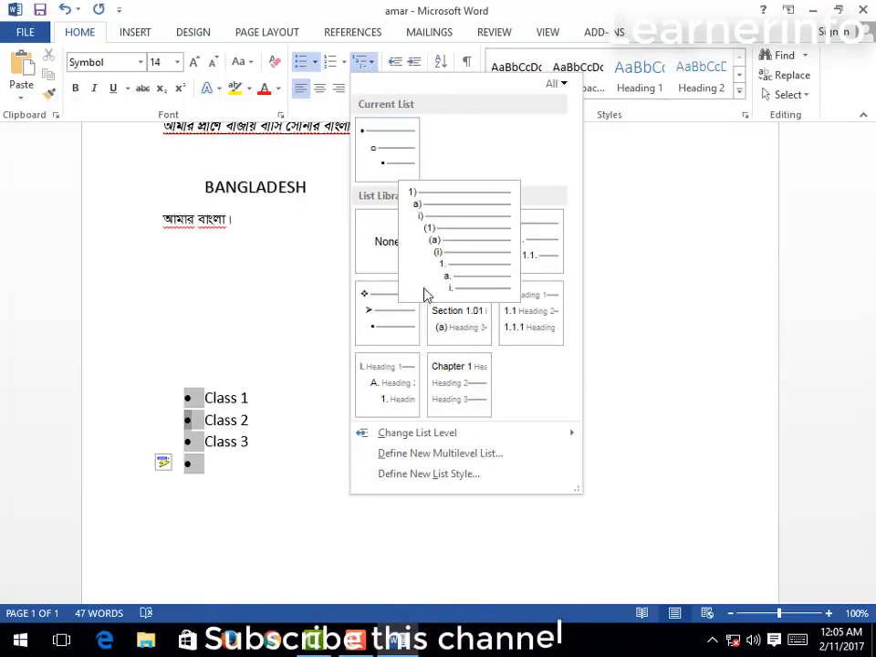
click(389, 322)
click(288, 392)
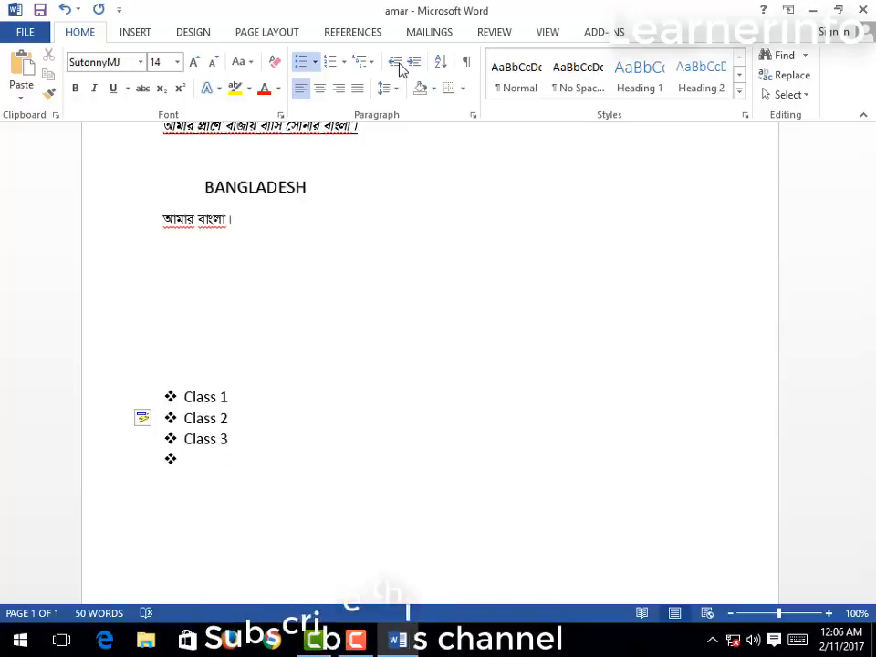
Step: Increase the indent of the BANGLADESH heading above the last Bengali line by two levels
click(204, 188)
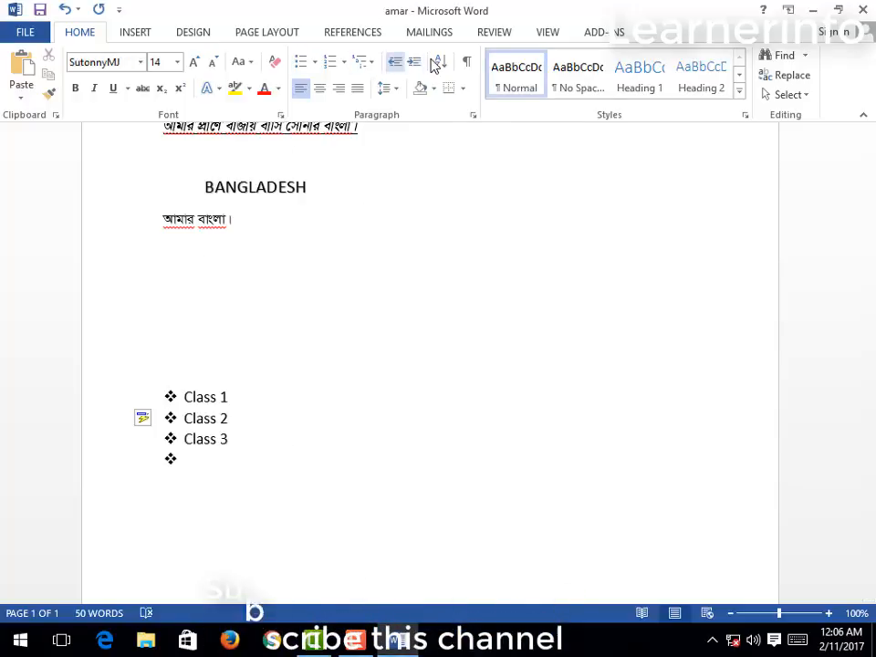
click(415, 64)
click(415, 64)
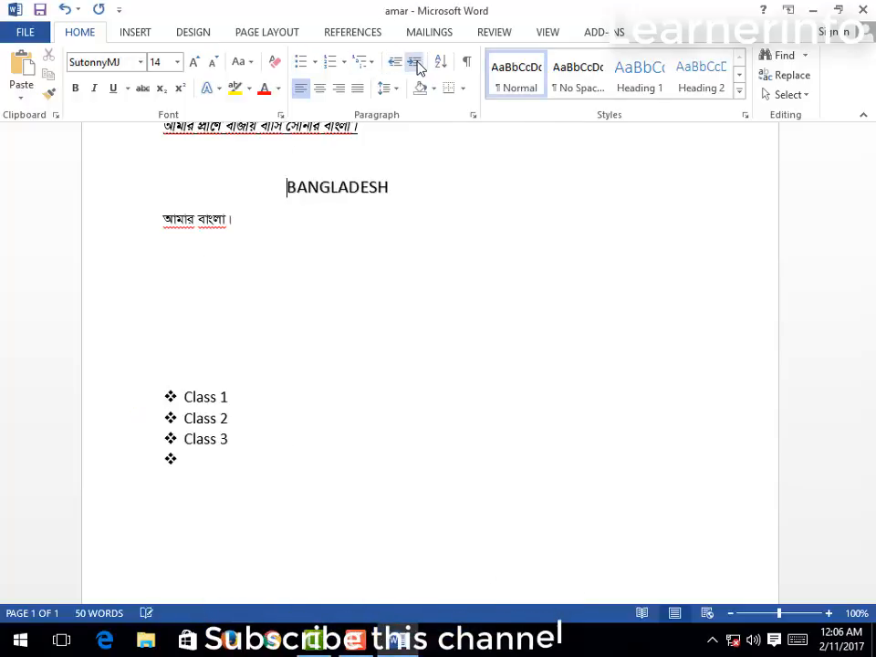
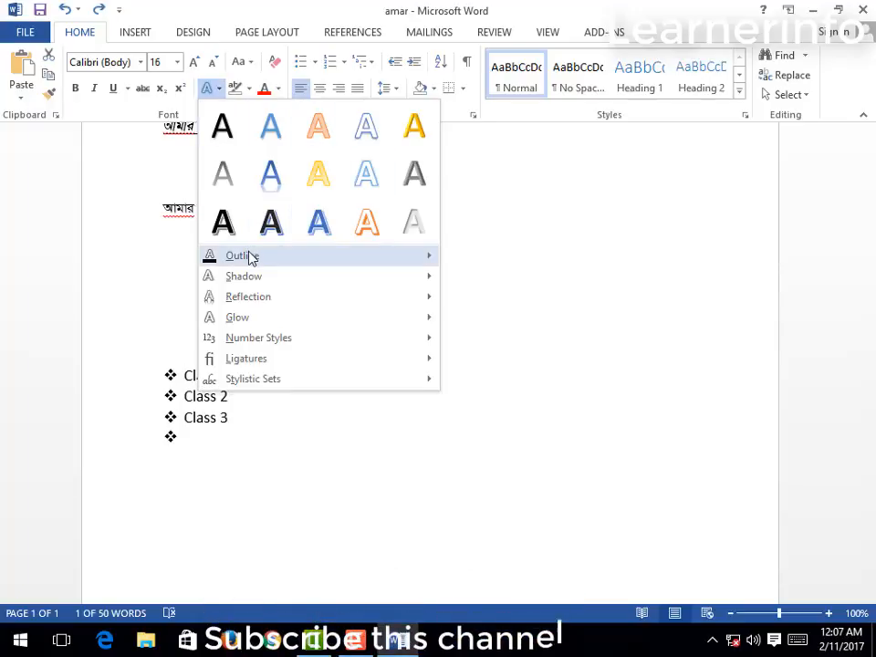
Step: Apply the blue text effect with reflection to the BANGLADESH heading above the last Bengali line
mouse_move(250, 257)
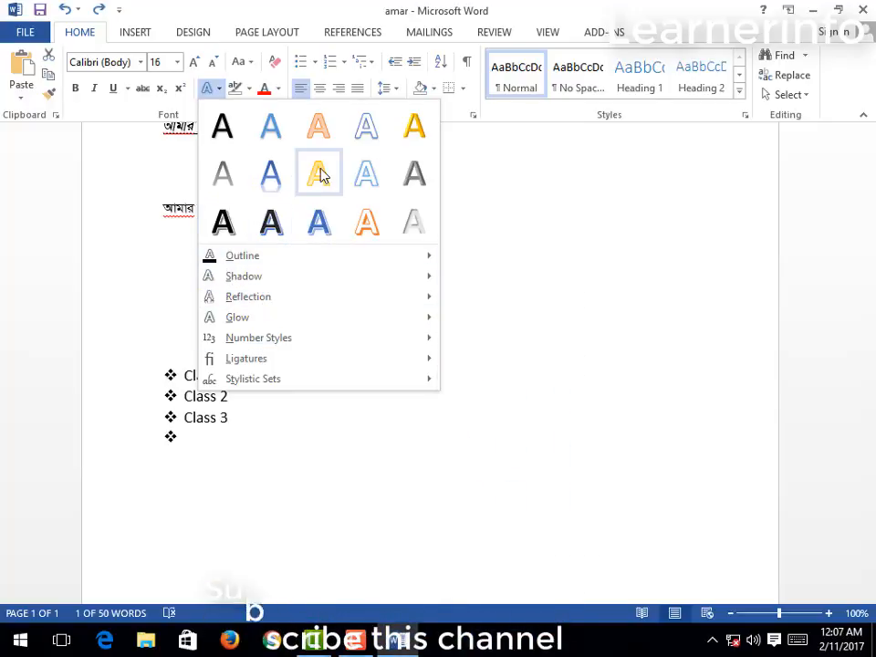
click(271, 176)
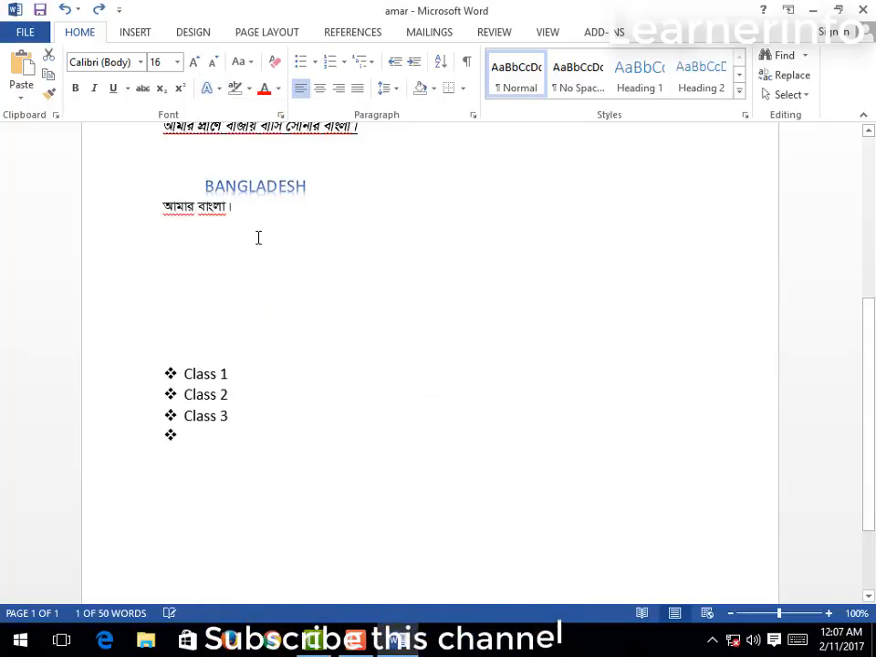
click(250, 205)
click(248, 186)
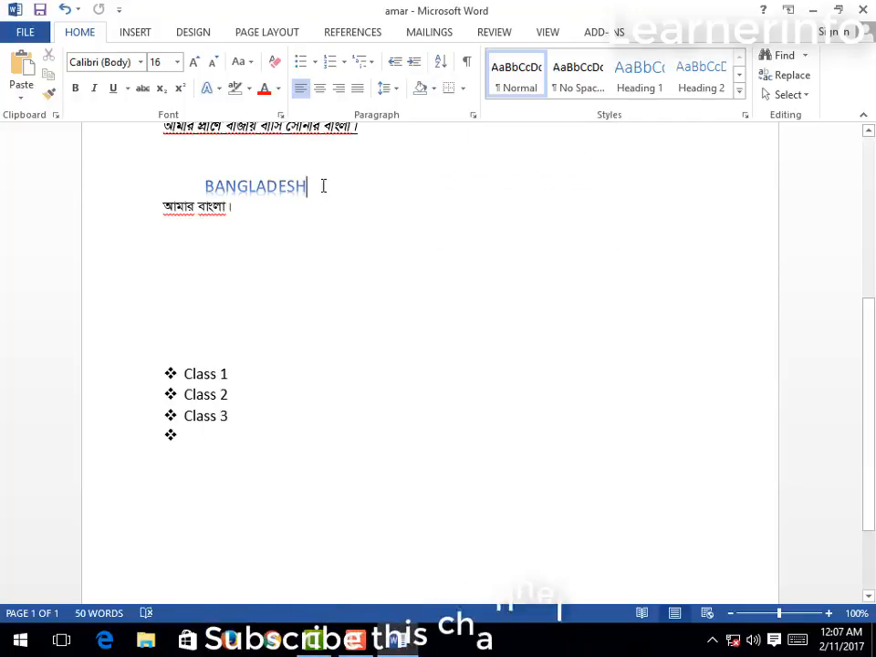
Step: Open the Sort Text dialog to view its options and close it without sorting
scroll(299, 209, up, 3)
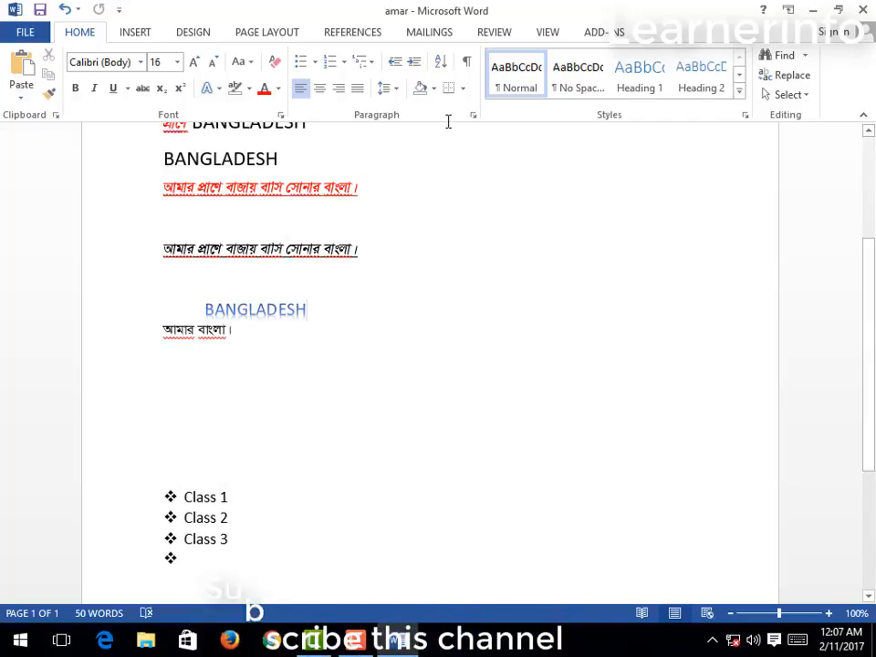
click(444, 65)
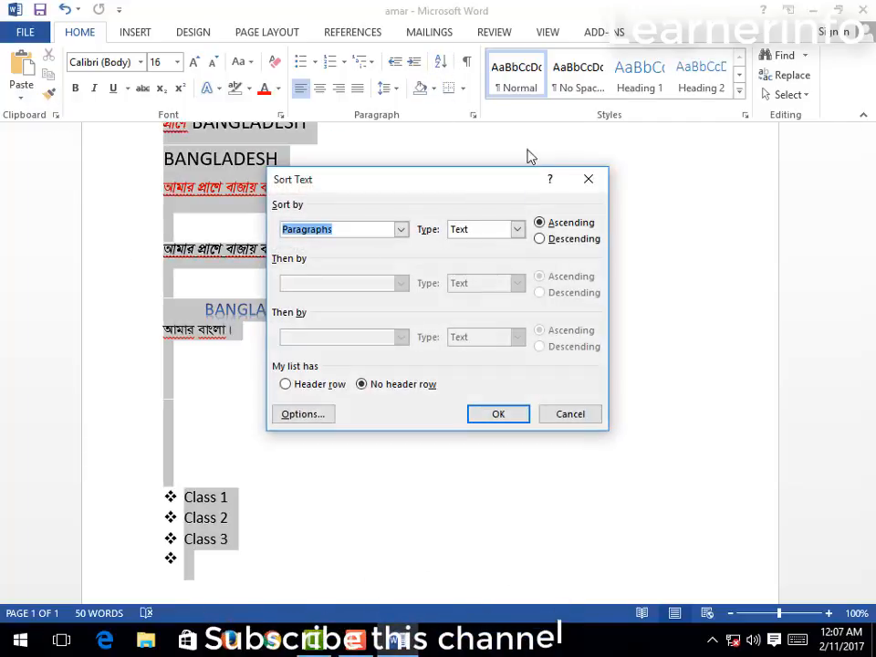
click(584, 180)
click(362, 305)
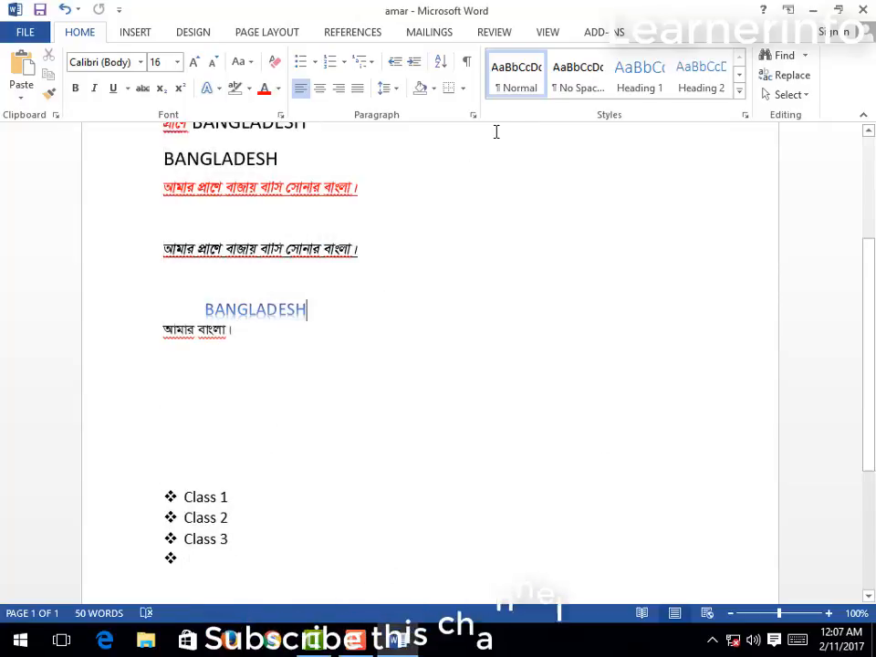
Step: Show the formatting marks, look over them across the document, and hide them again
click(468, 66)
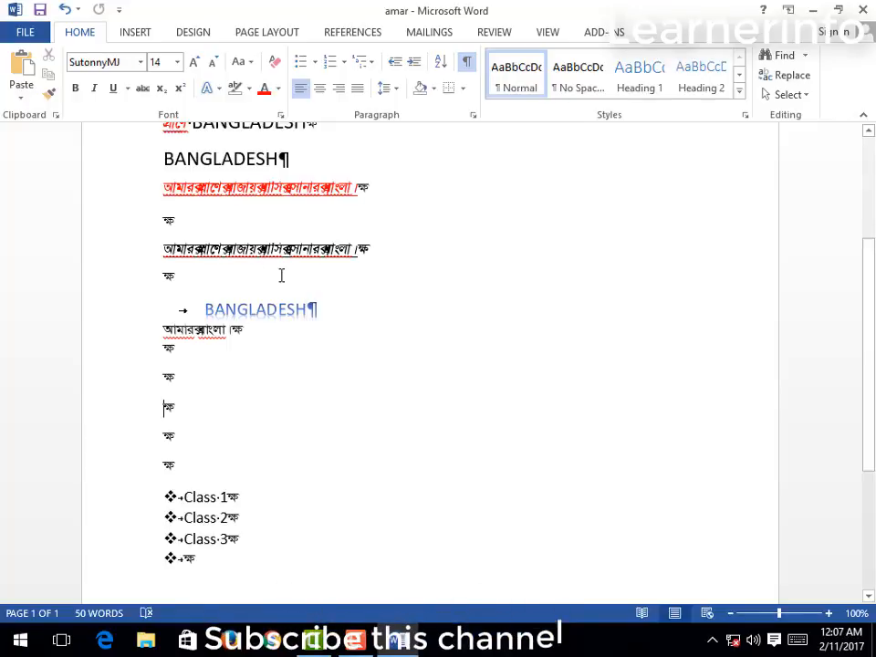
scroll(278, 273, up, 3)
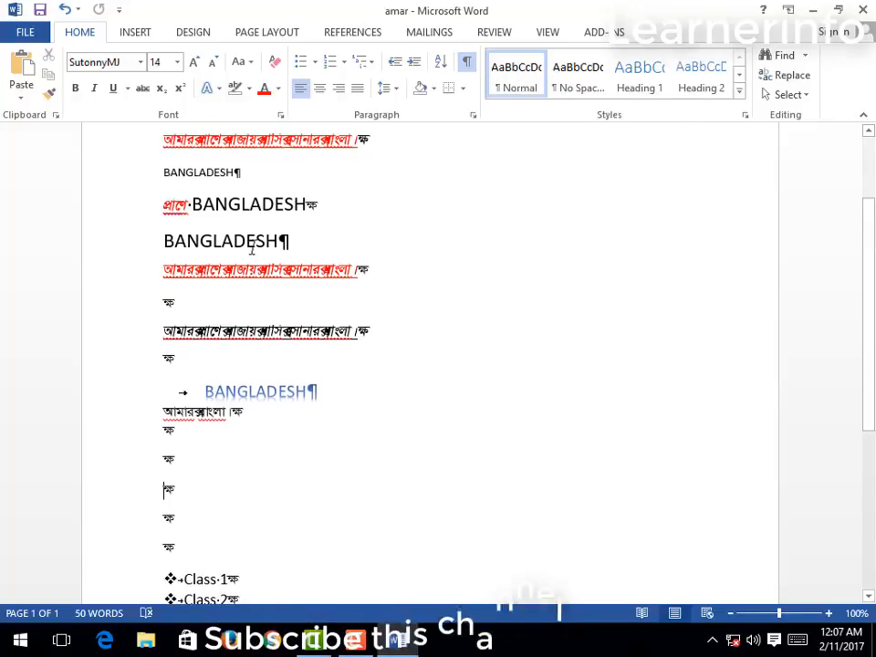
scroll(251, 248, up, 4)
click(375, 260)
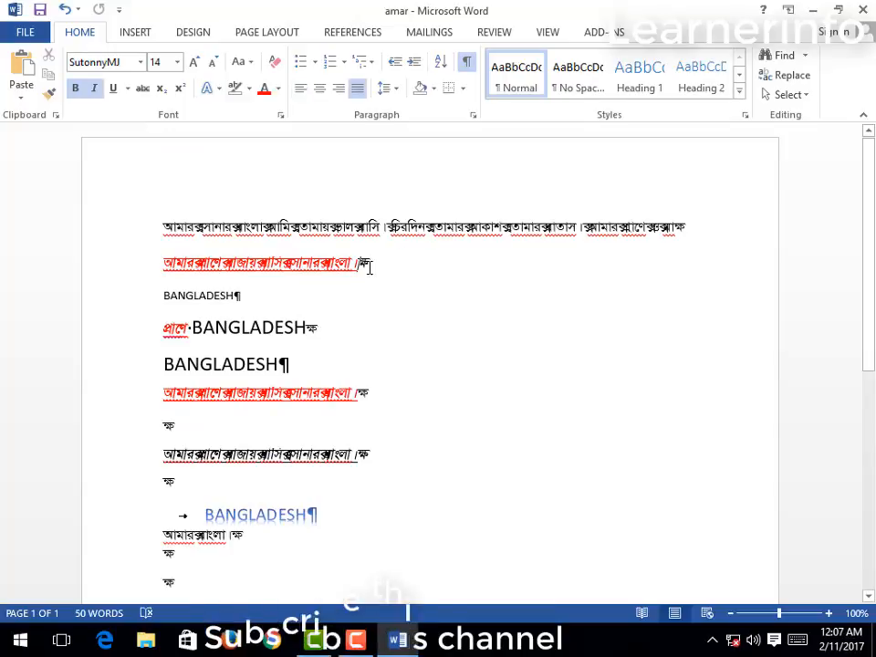
click(466, 62)
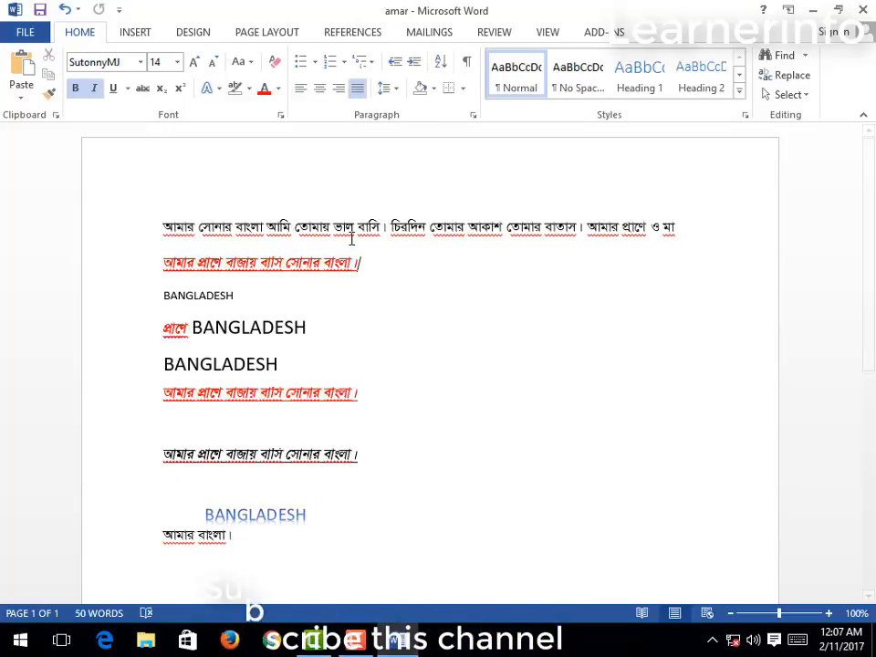
Step: Preview shading colours on the first red line and on the small BANGLADESH line without applying any
click(435, 89)
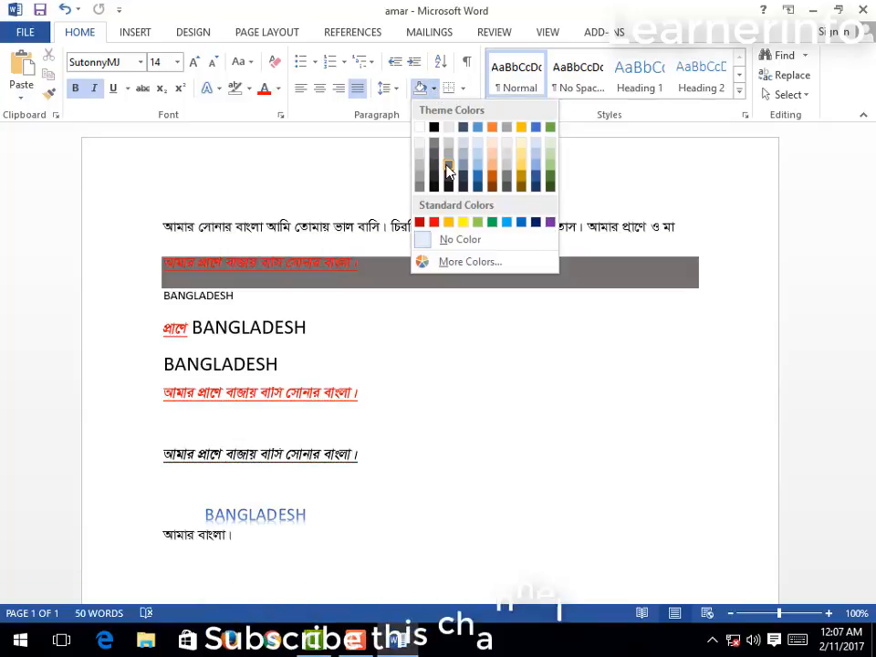
click(296, 292)
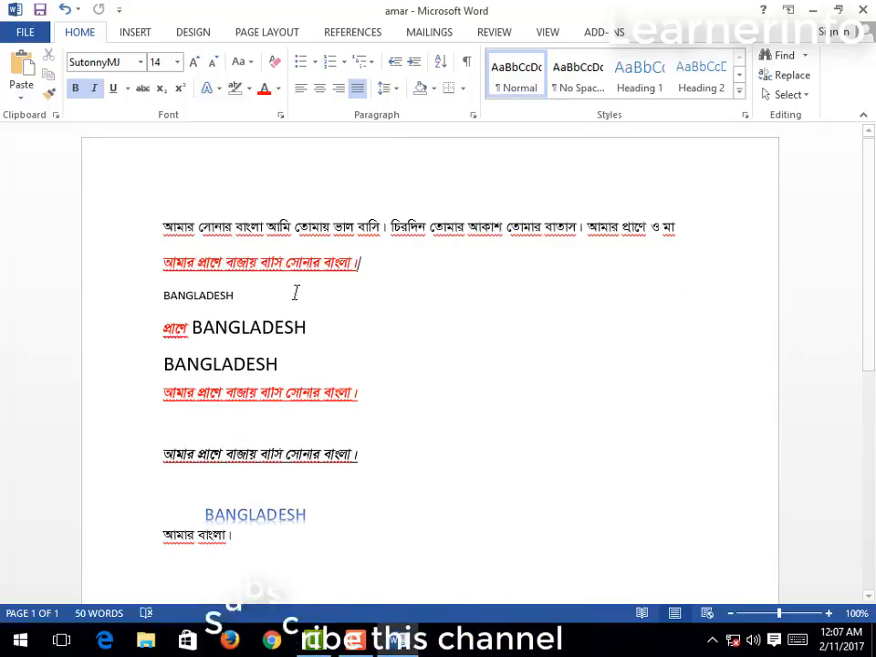
click(203, 300)
click(392, 88)
click(422, 92)
click(433, 88)
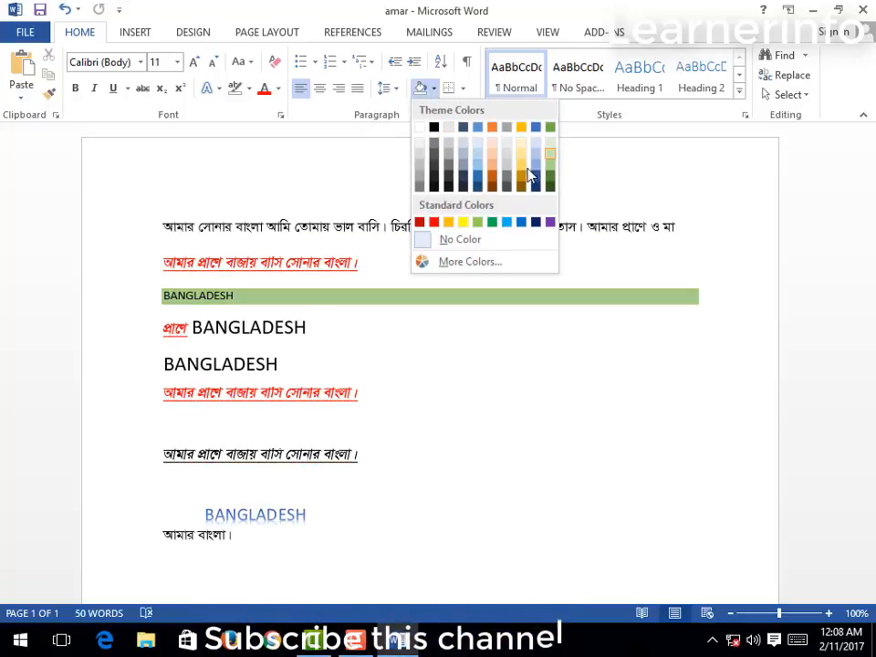
click(381, 332)
Step: Preview the All Borders option on the small BANGLADESH line without applying it
drag(241, 289, 162, 292)
key(ctrl+c)
click(462, 88)
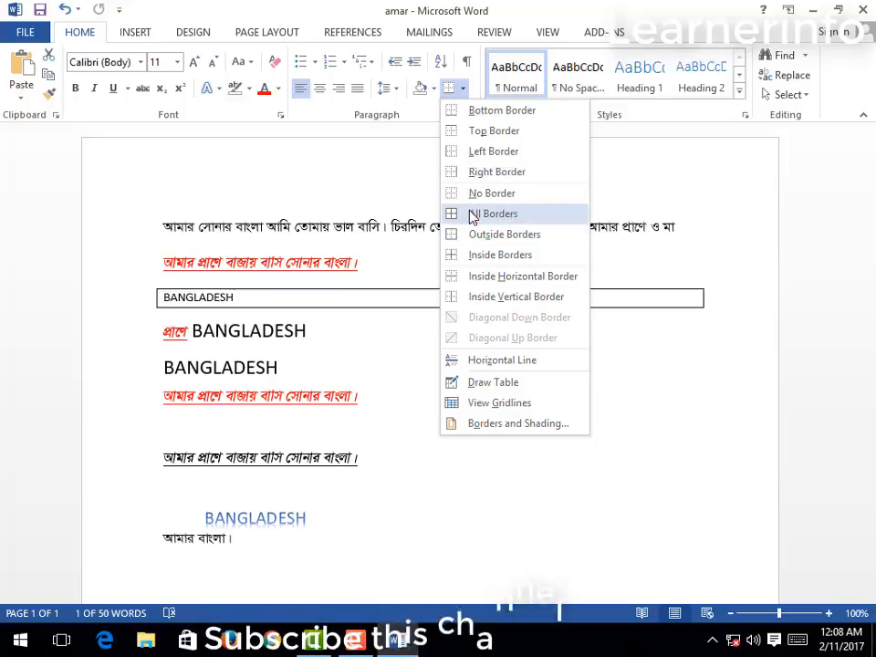
click(369, 311)
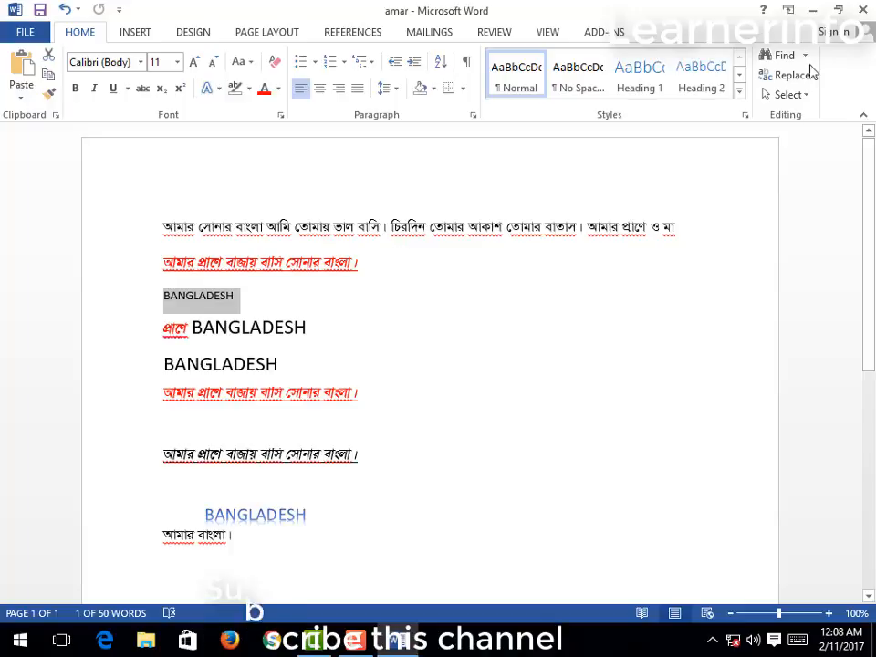
Step: Preview the gallery styles on the small BANGLADESH line without applying one
click(739, 91)
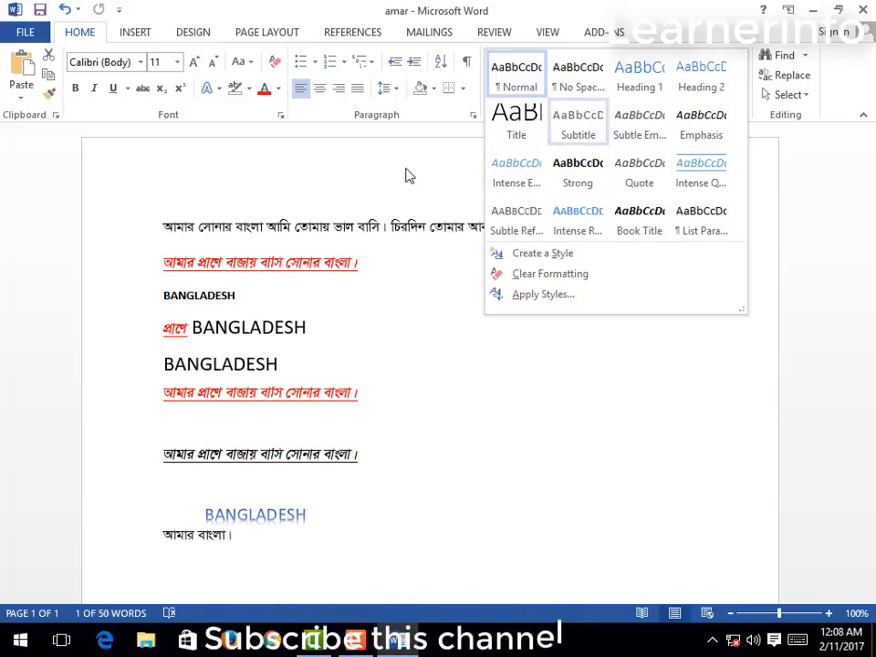
click(310, 244)
click(236, 299)
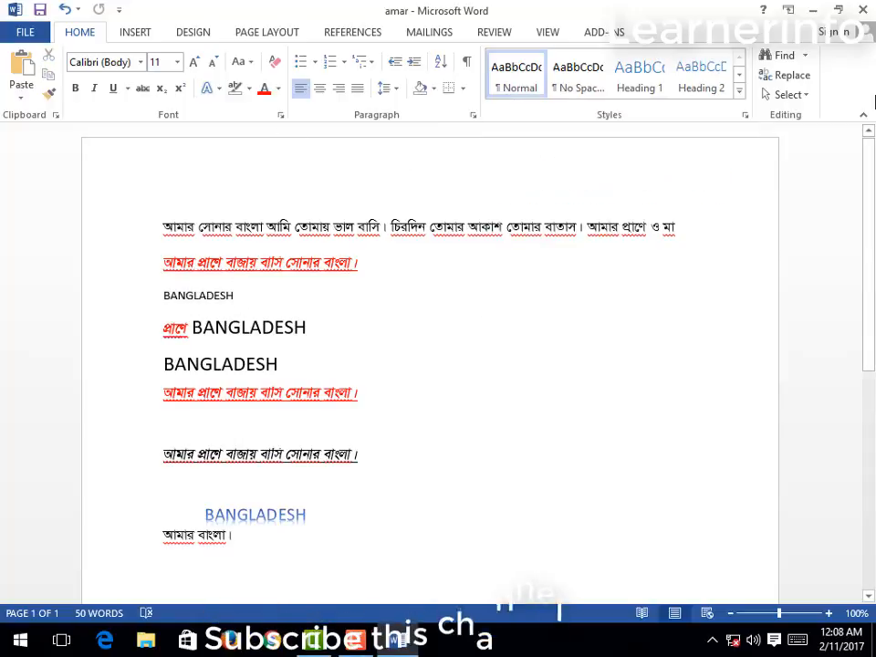
Step: Select all of the document's content and clear the selection
click(154, 168)
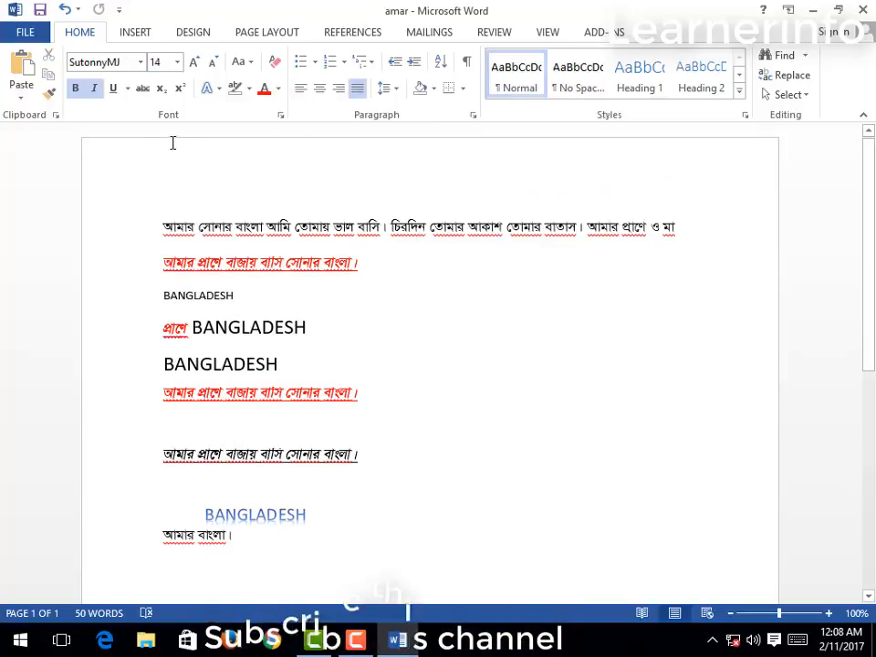
click(798, 96)
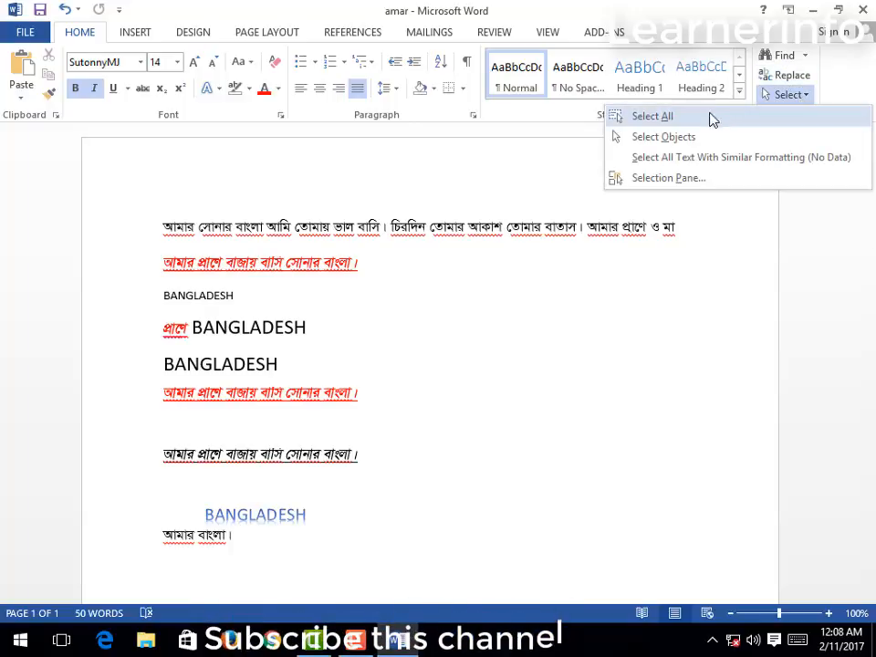
click(651, 118)
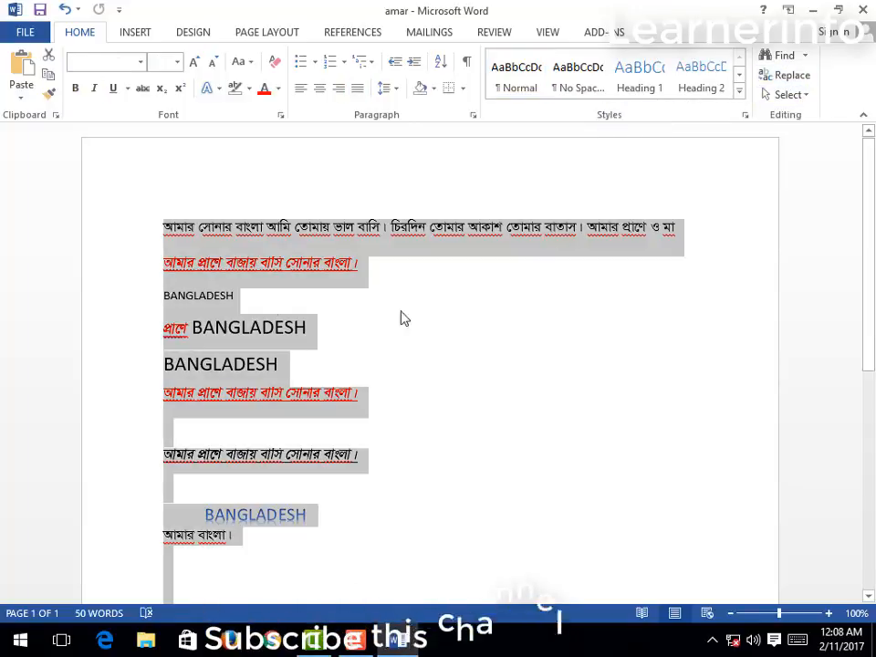
click(352, 311)
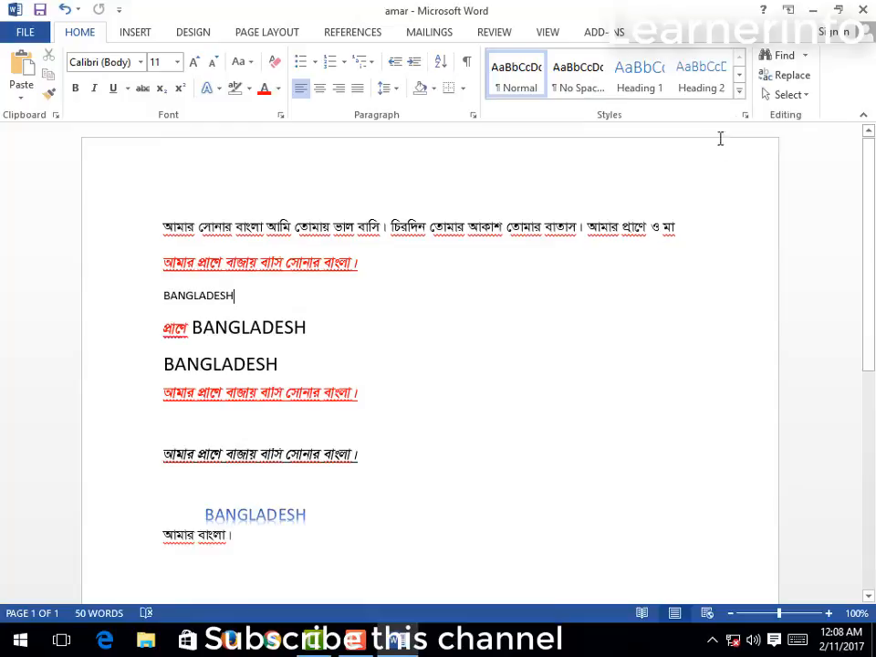
Step: Open Find and Replace and look through its Find, Replace and Go To options, ending on Find
click(787, 79)
drag(401, 99, 387, 72)
click(220, 95)
click(262, 96)
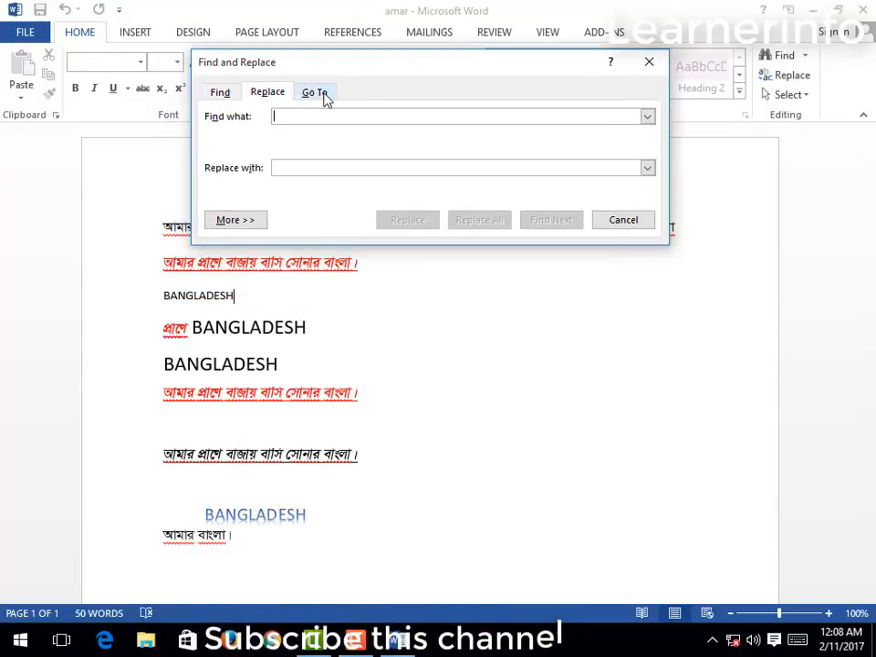
click(325, 95)
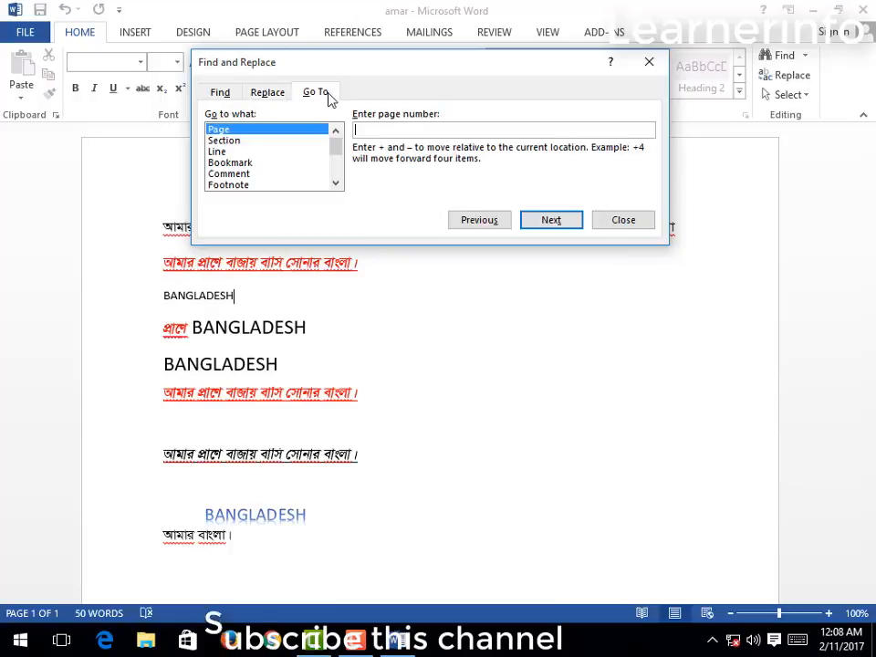
click(228, 99)
drag(342, 56, 380, 44)
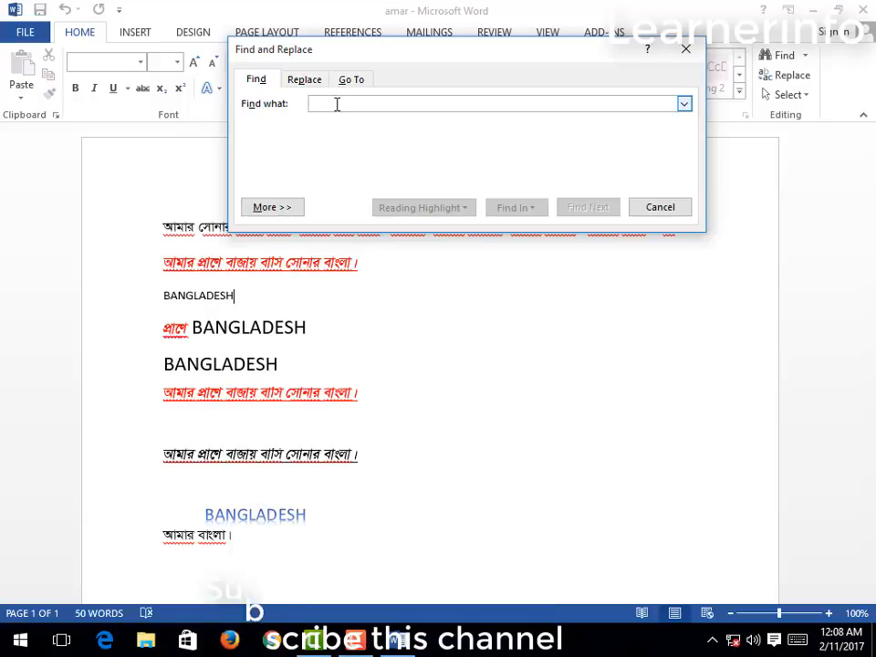
Step: Copy the word BANGLADESH from the small line below the first red line and paste it as the search text
click(165, 294)
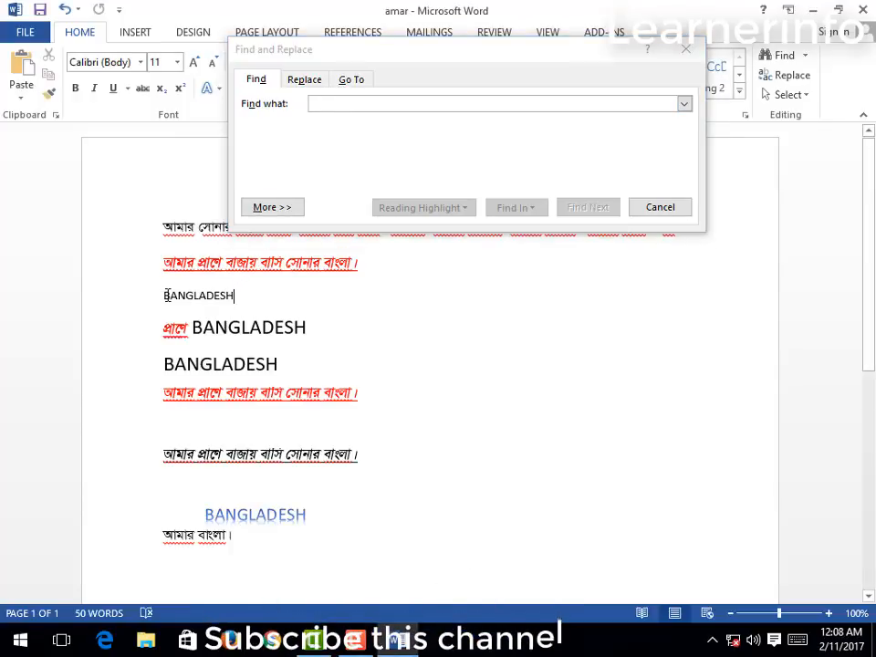
drag(165, 295, 234, 292)
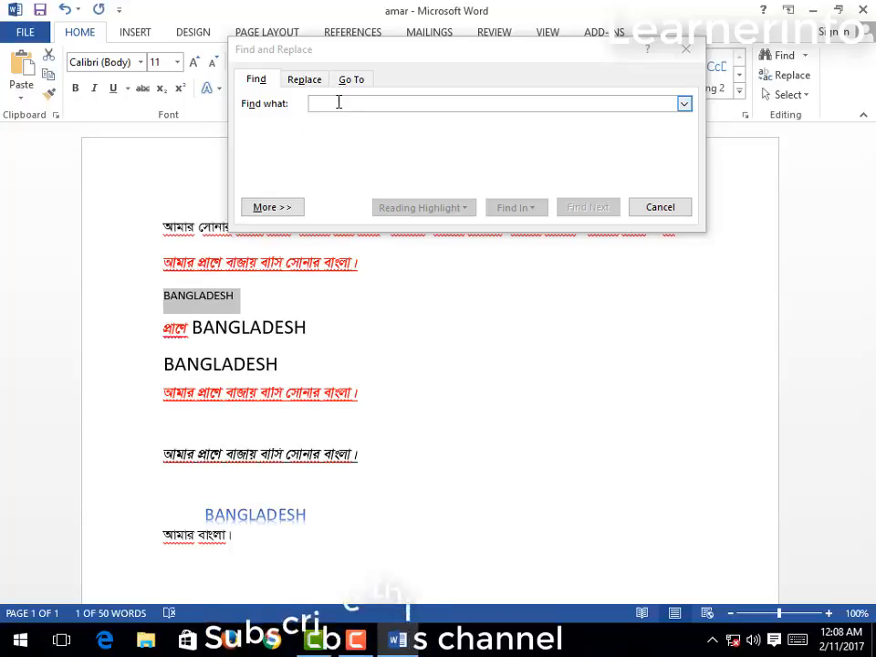
click(338, 102)
right_click(338, 102)
click(378, 151)
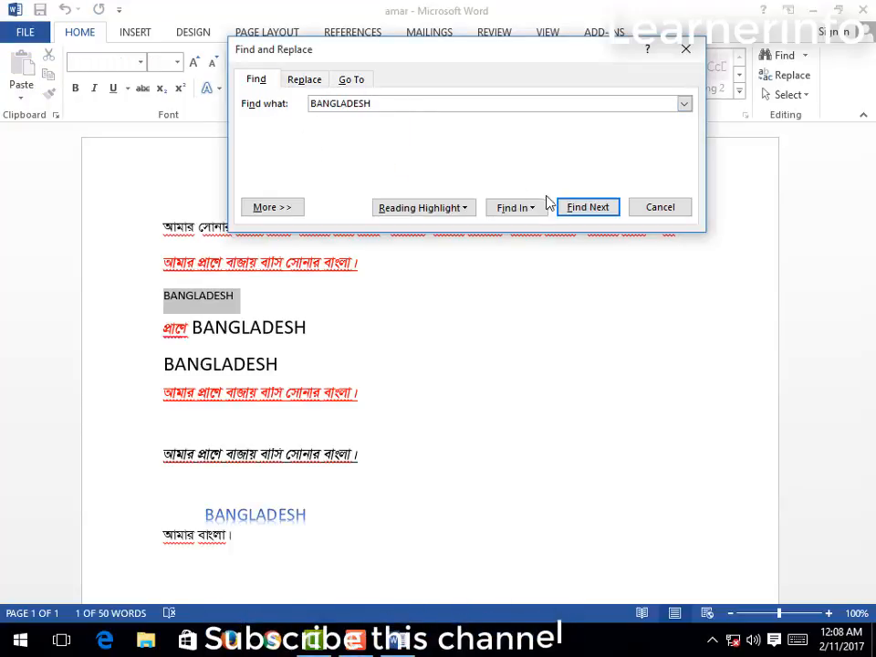
Step: Find each occurrence of BANGLADESH in turn, extending the search from the selection to the whole document and again from its beginning
click(574, 215)
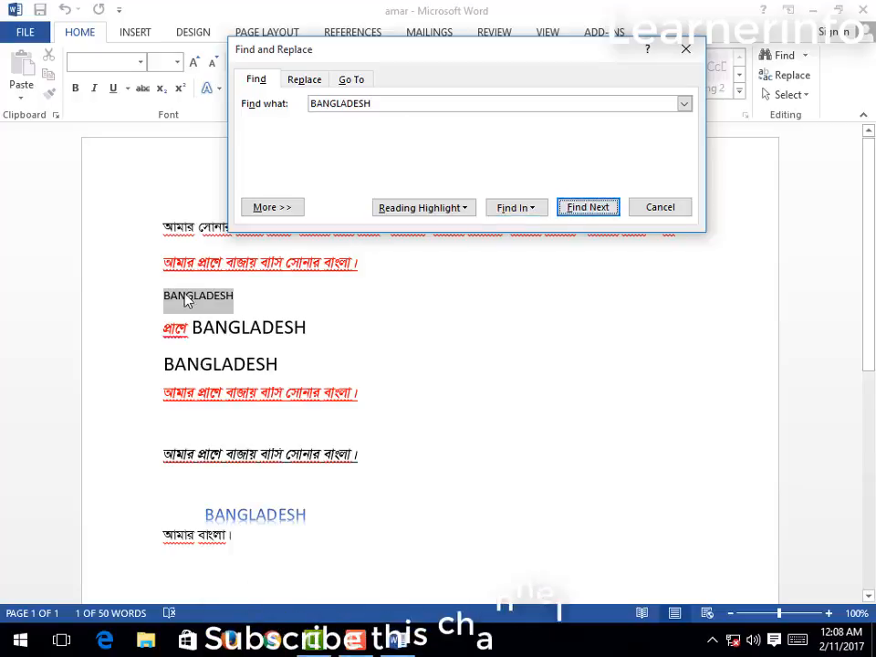
click(587, 215)
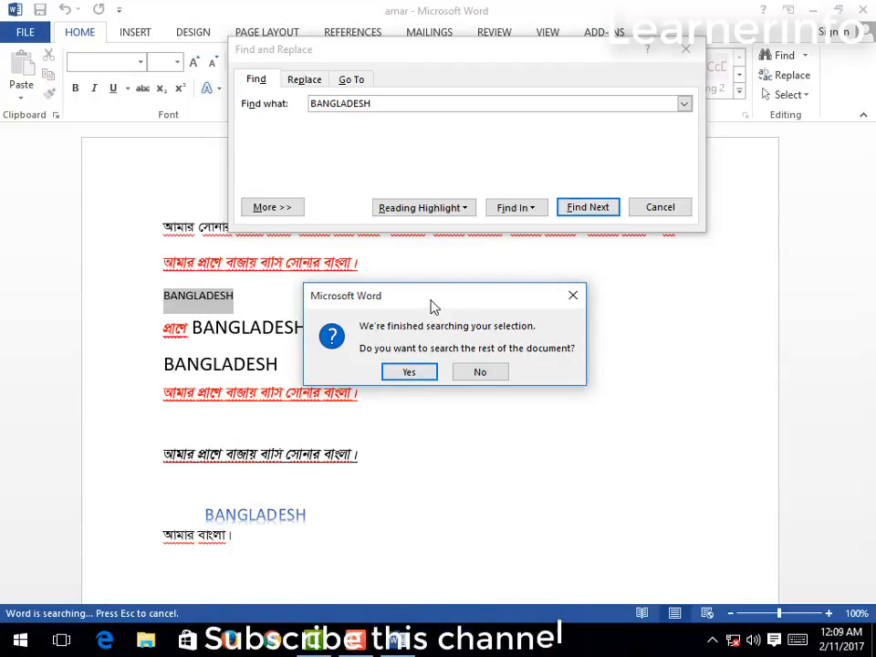
drag(433, 306, 493, 283)
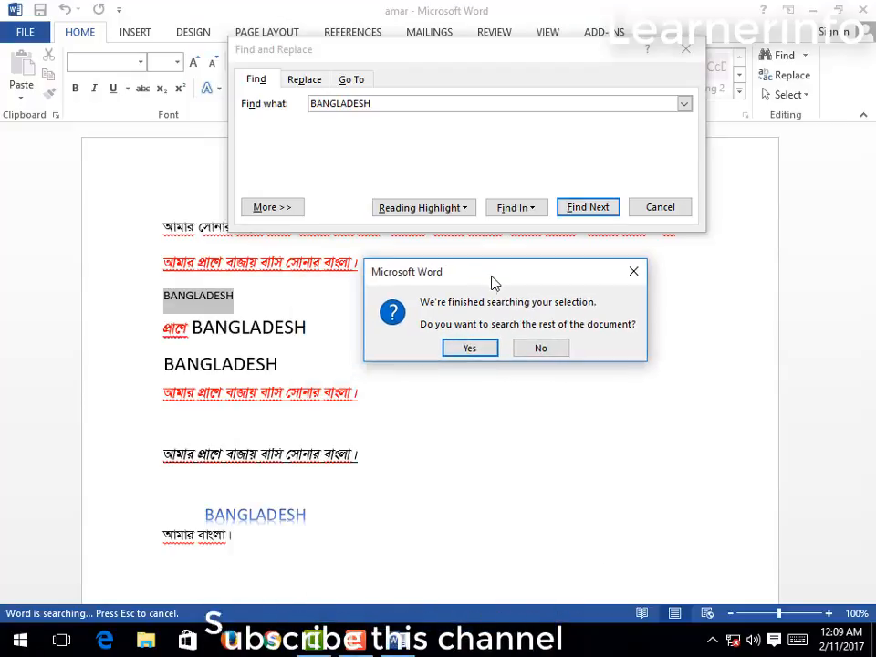
click(467, 350)
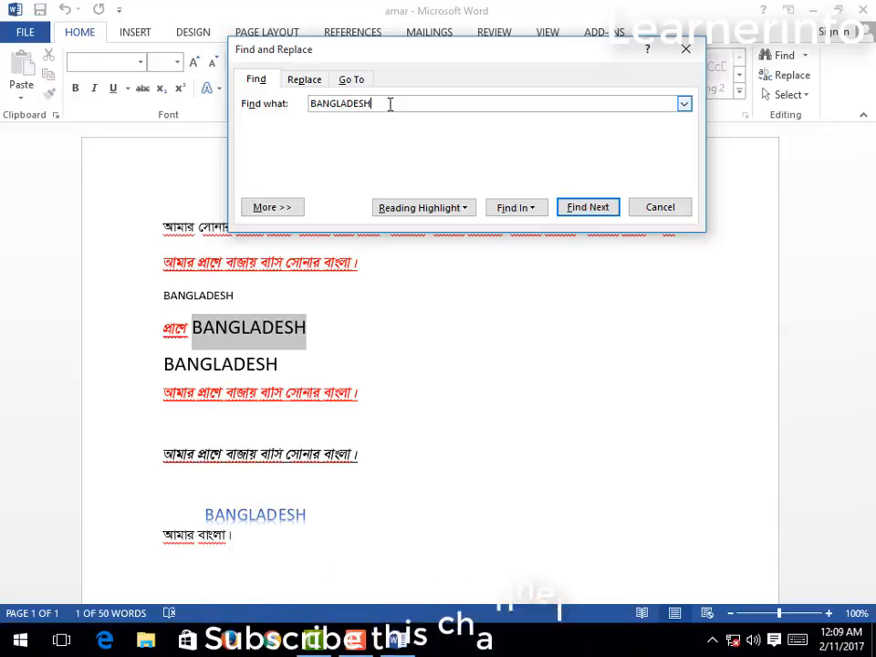
click(564, 209)
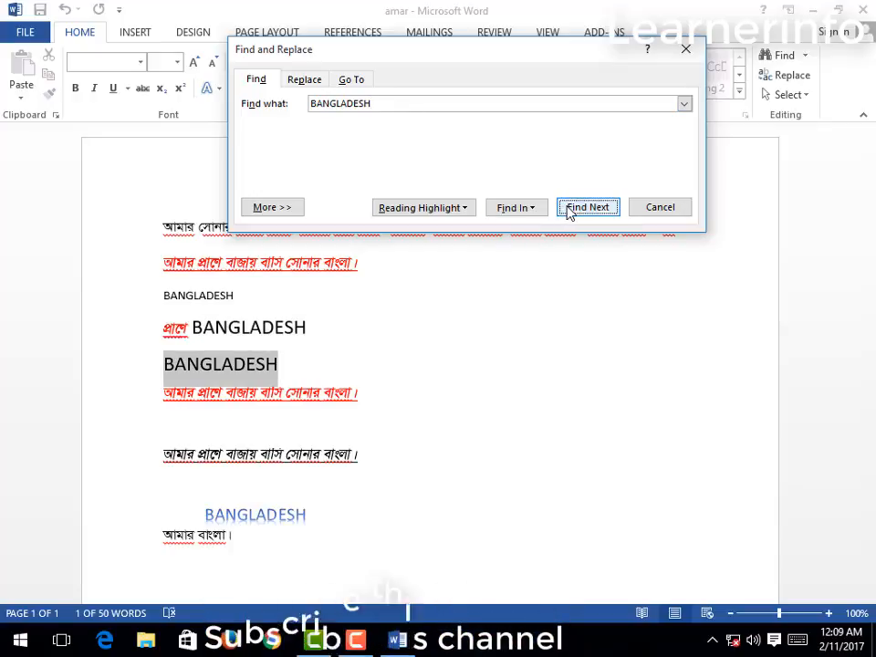
click(564, 209)
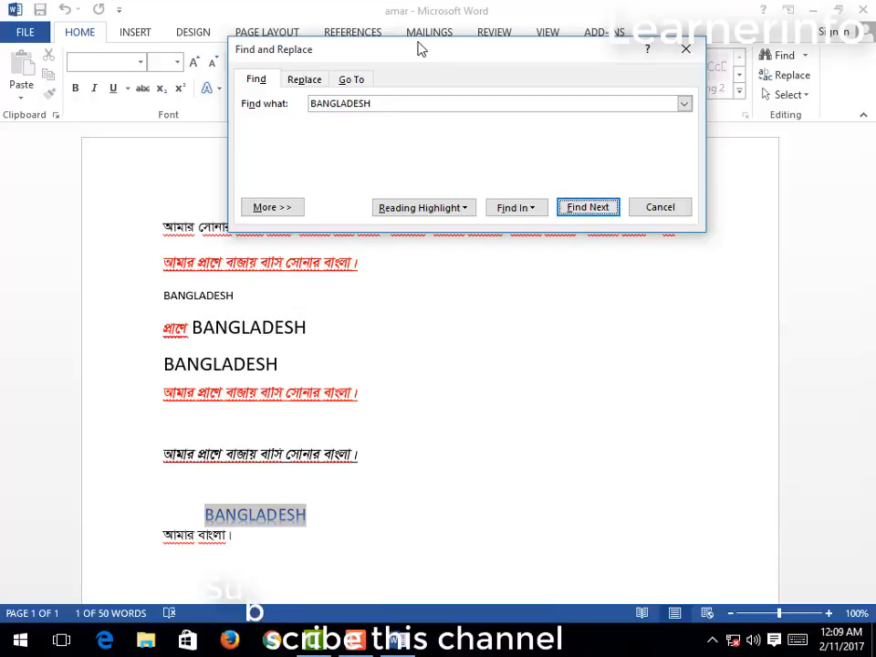
drag(422, 52, 422, 46)
click(574, 207)
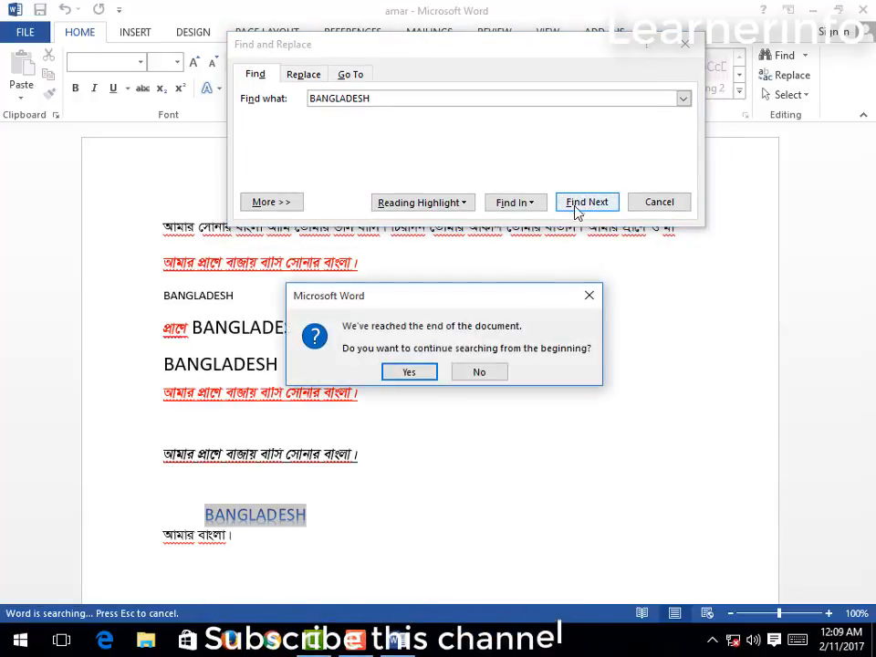
click(416, 374)
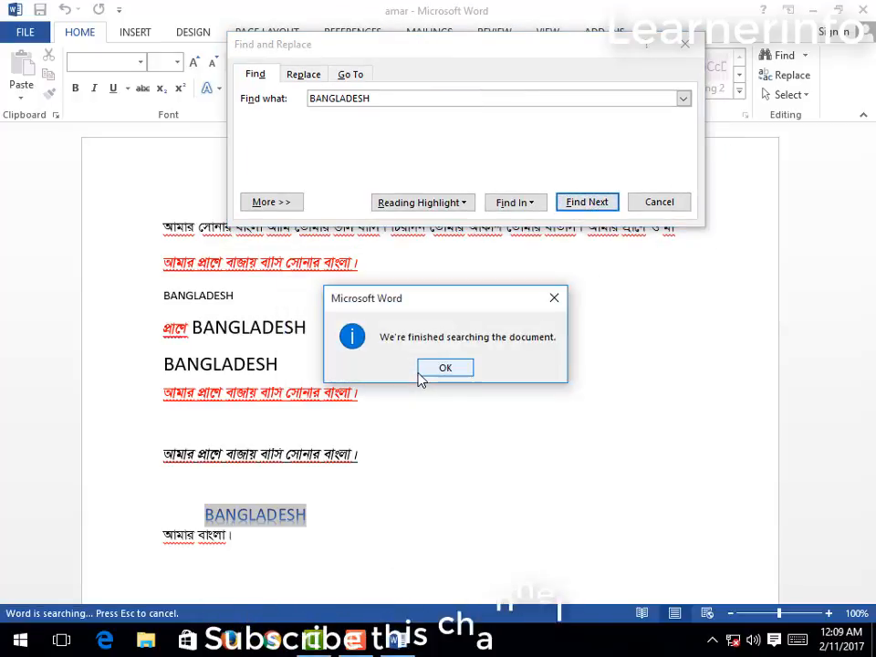
click(460, 366)
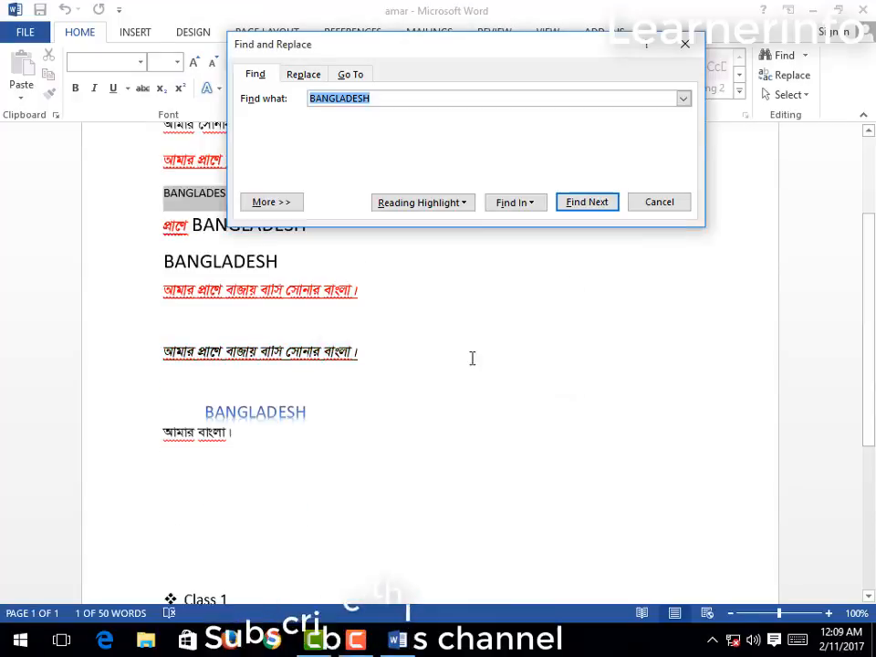
Step: Move the dialog off the text and search for BANGLADESH again up to the large line above the second red line
click(402, 101)
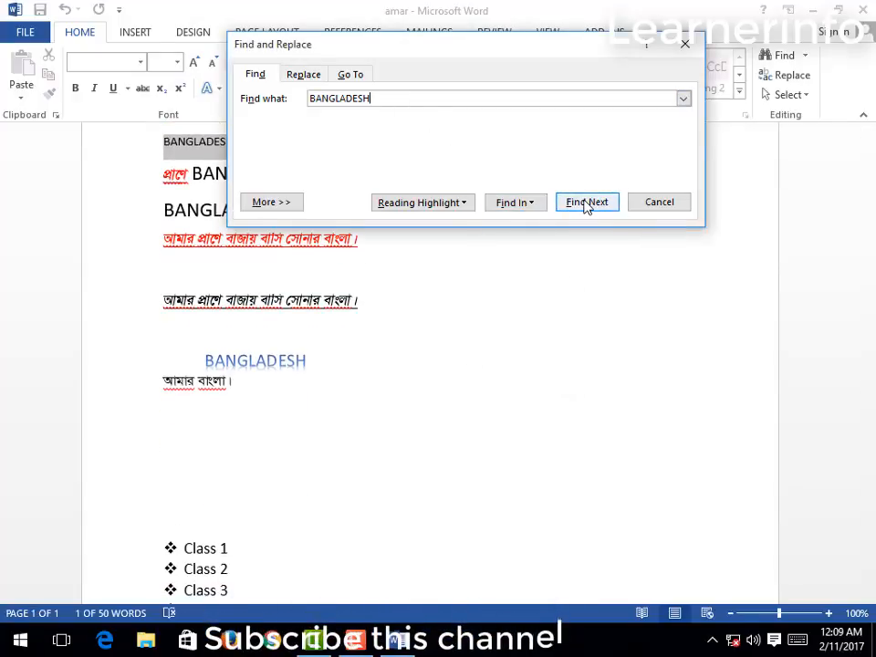
drag(463, 59, 597, 68)
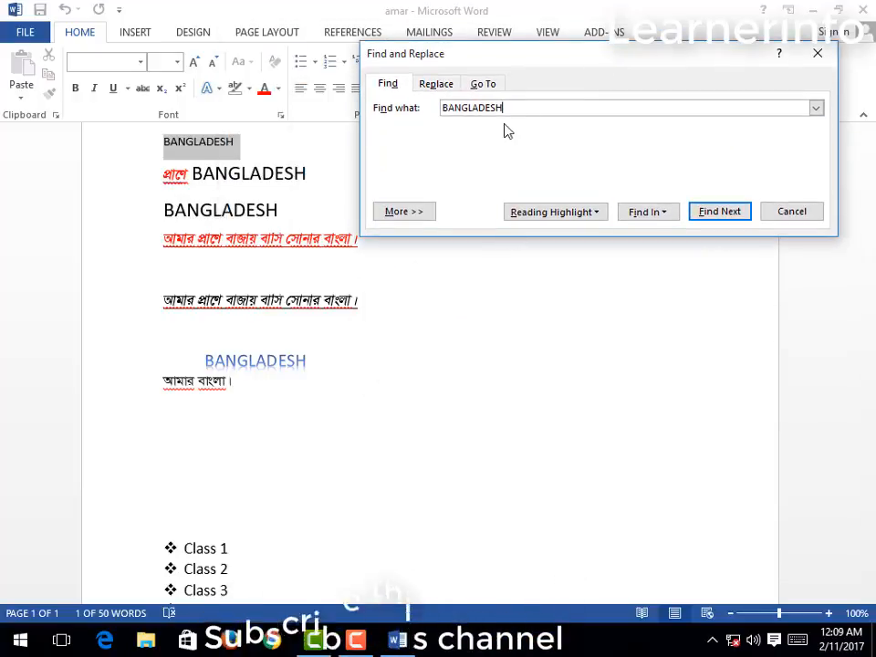
click(451, 107)
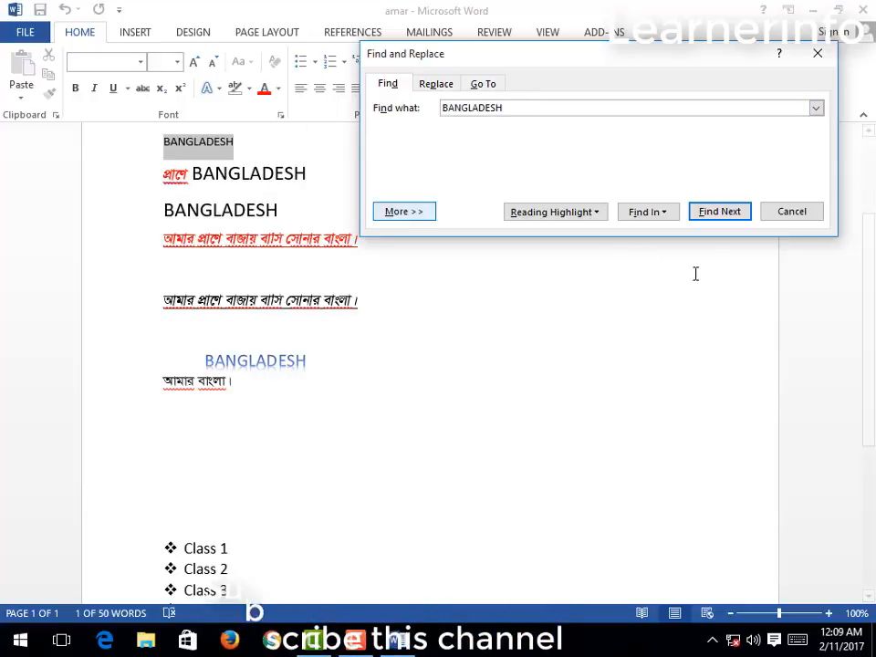
click(721, 214)
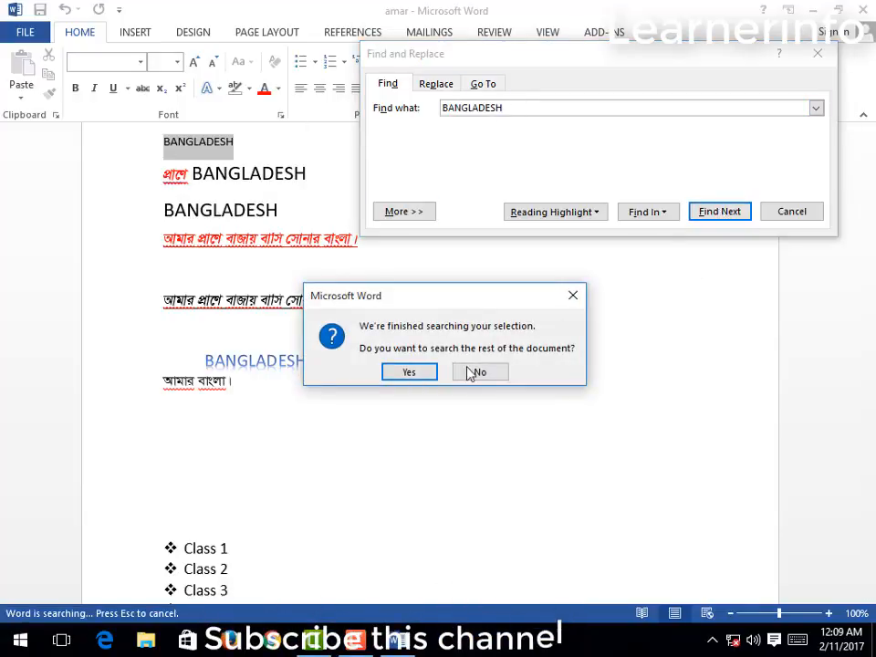
click(430, 373)
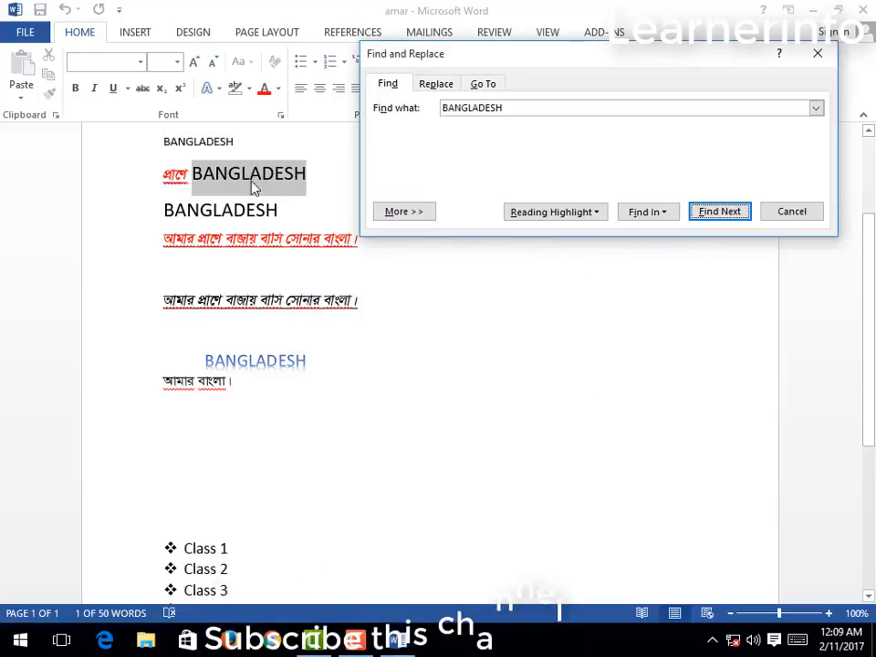
click(723, 213)
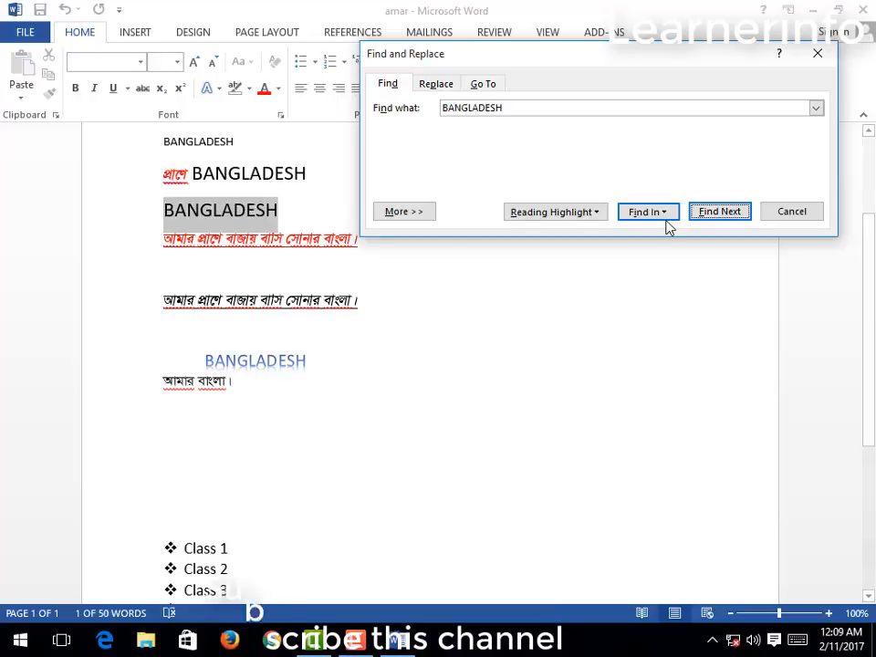
Step: Switch to replacing, keep BANGLADESH as the search text and enter dhaka as the replacement text
click(444, 87)
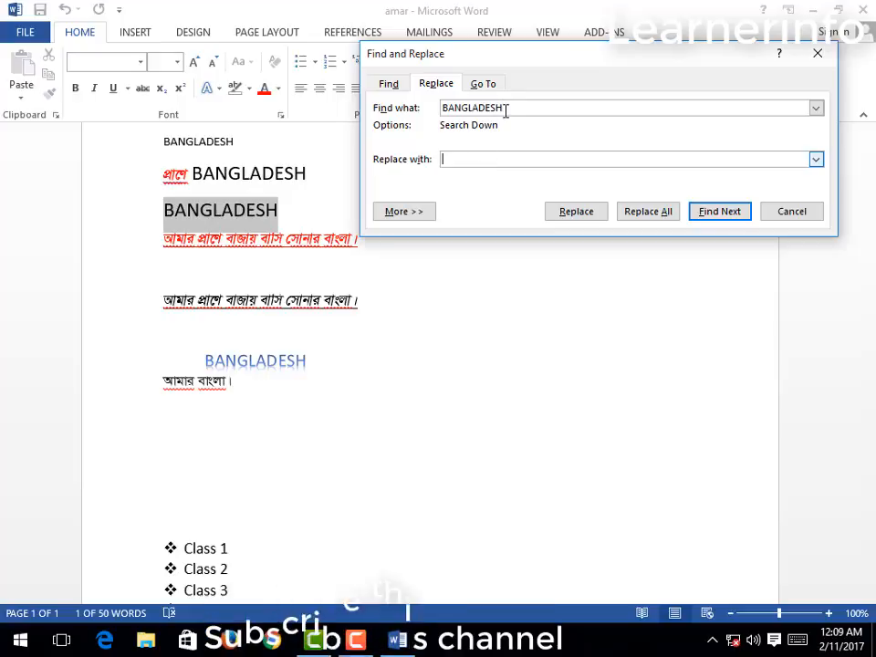
drag(508, 107, 428, 105)
right_click(464, 105)
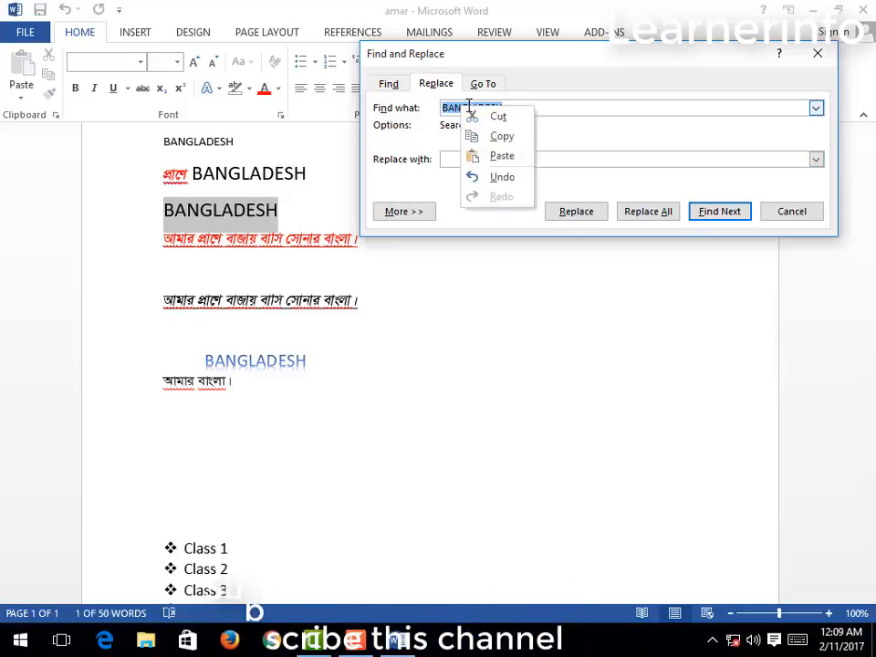
click(501, 136)
click(493, 159)
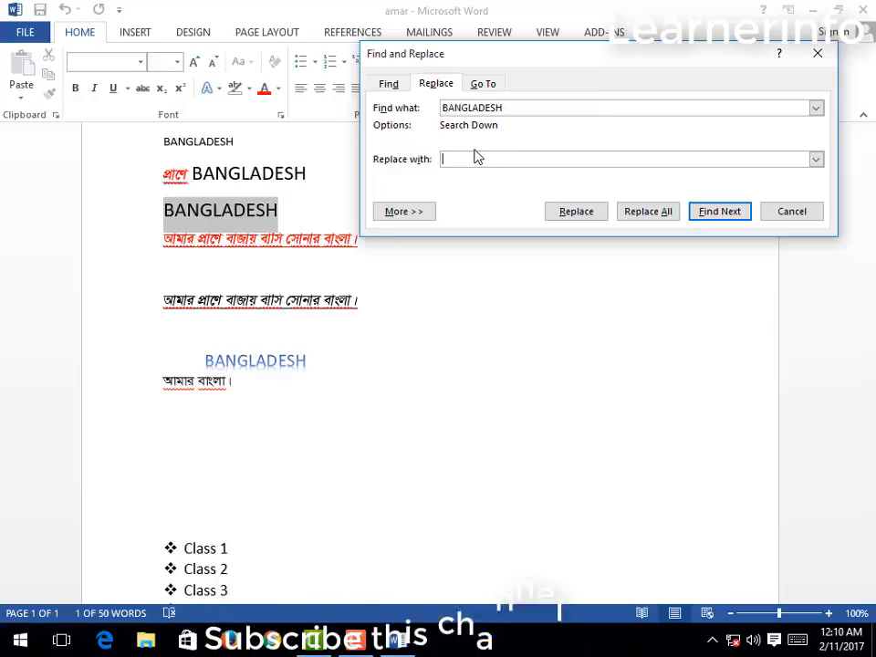
text(d)
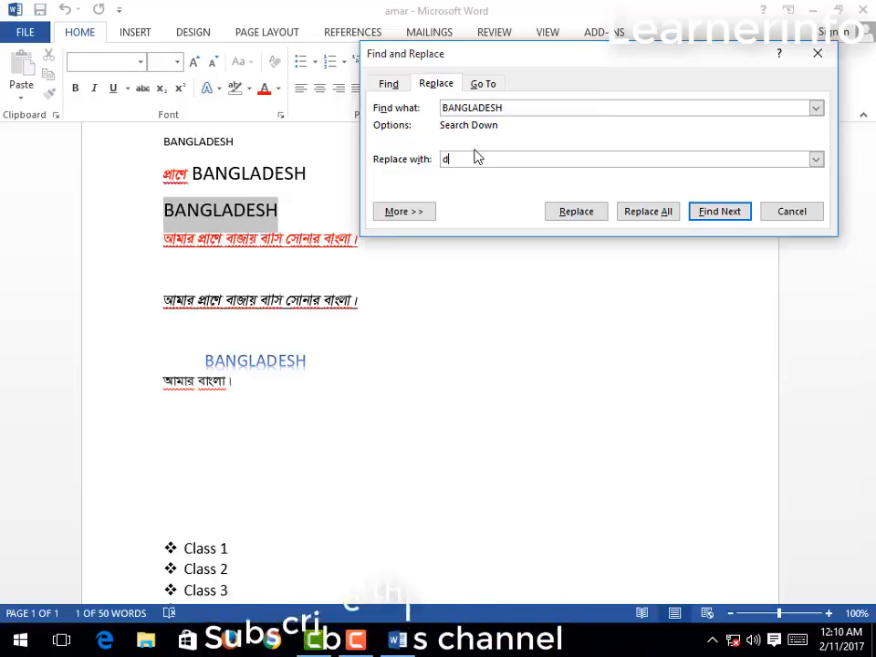
text(haka)
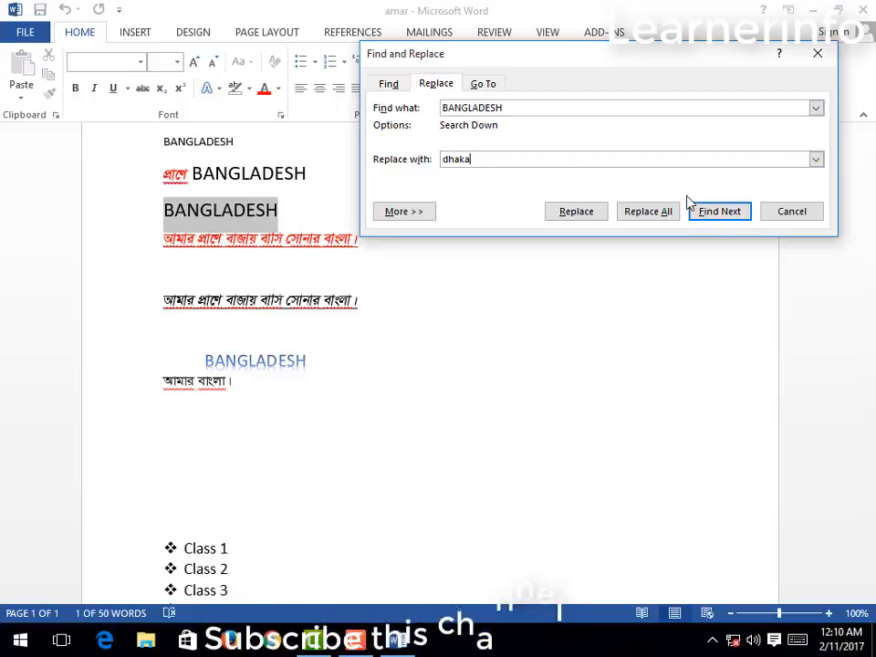
Step: Replace the selected large BANGLADESH and the blue BANGLADESH with dhaka one at a time, continuing the search from the beginning
click(575, 211)
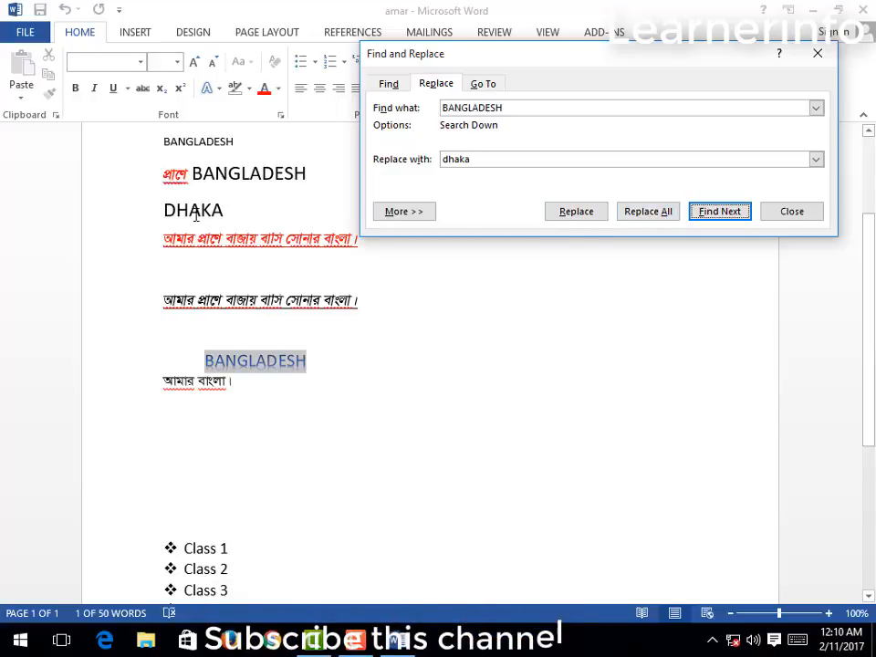
click(576, 215)
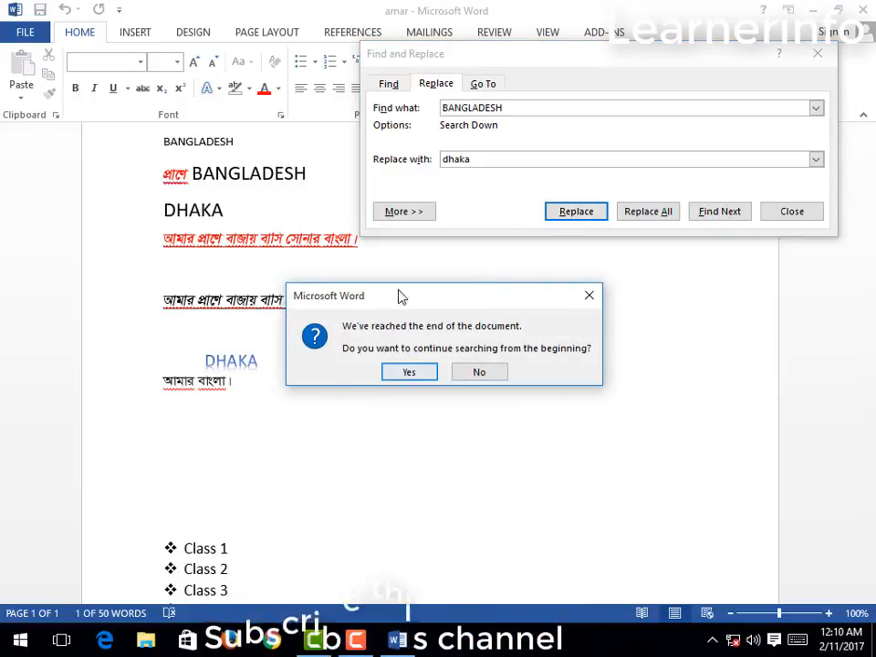
click(407, 372)
click(445, 369)
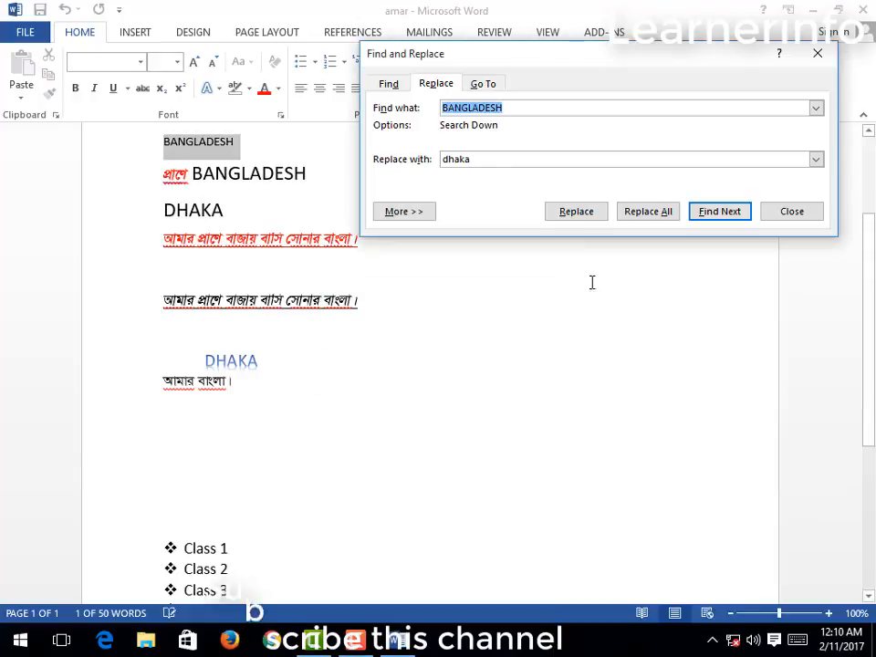
Step: Replace all remaining BANGLADESH occurrences in the document with dhaka and clear the selection
click(636, 212)
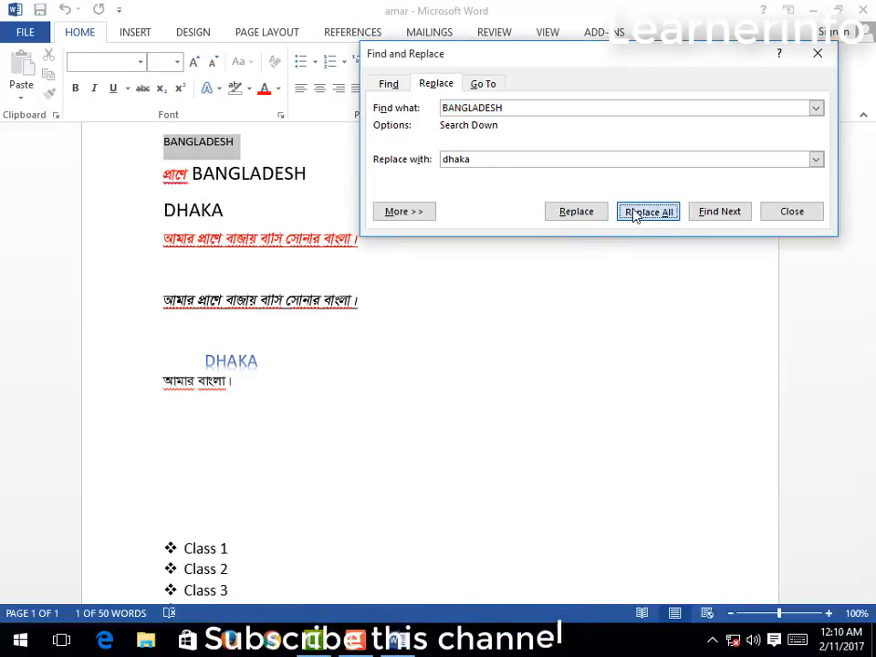
click(412, 373)
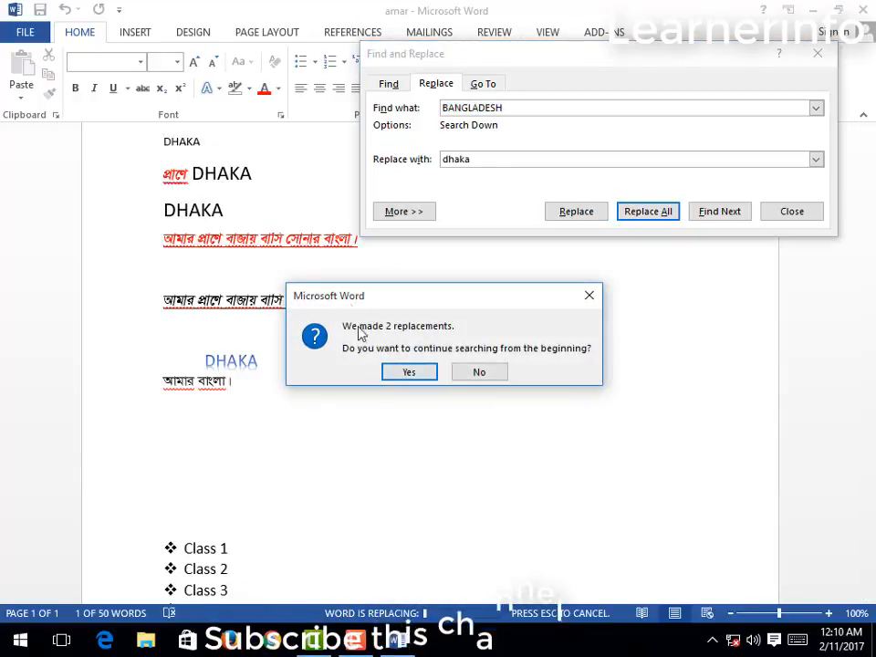
click(407, 372)
click(436, 370)
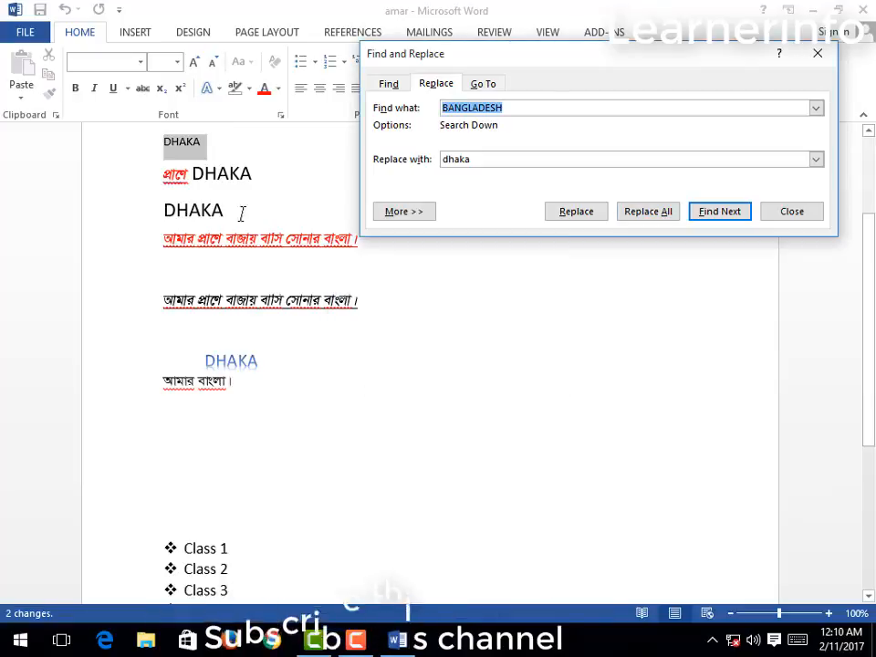
click(256, 257)
scroll(227, 236, up, 1)
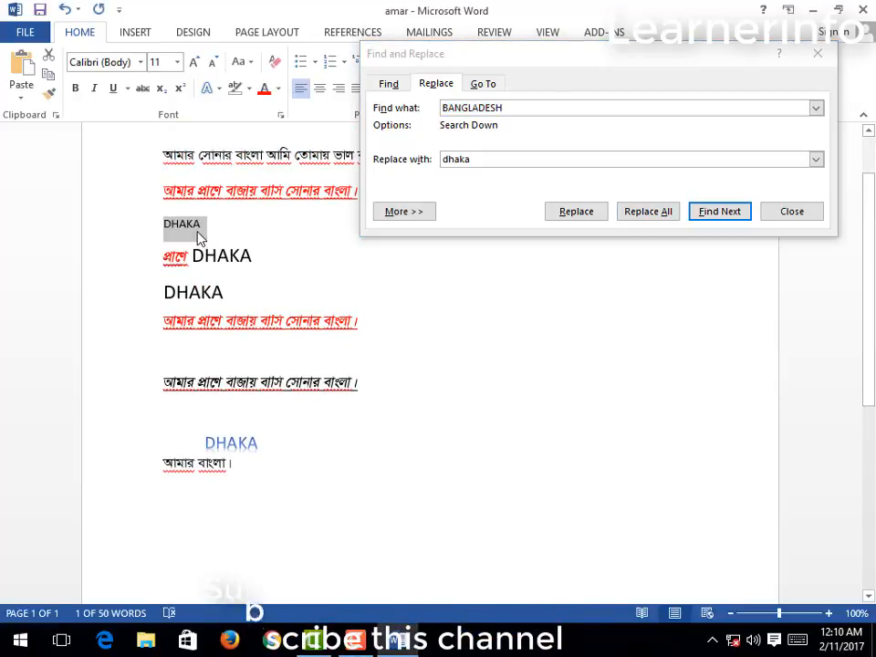
click(217, 225)
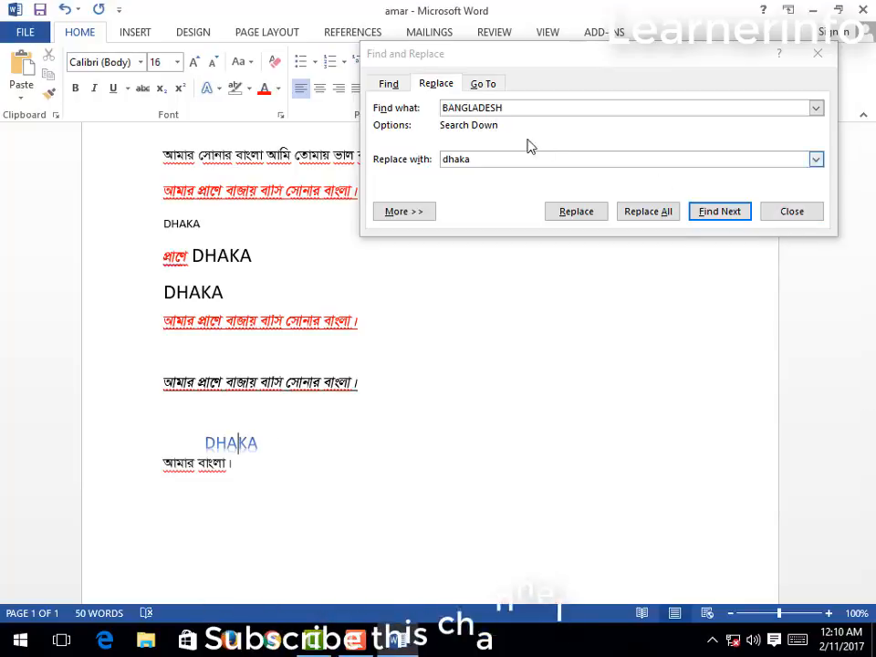
Step: Review the Go To targets for page, section, line, bookmark and comment, and close the dialog without jumping anywhere
click(478, 86)
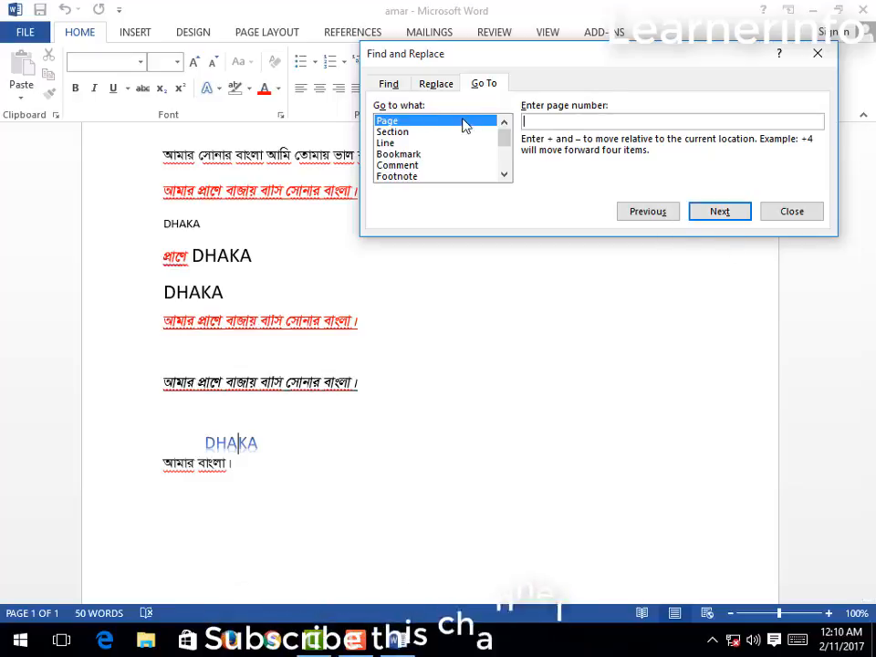
click(392, 133)
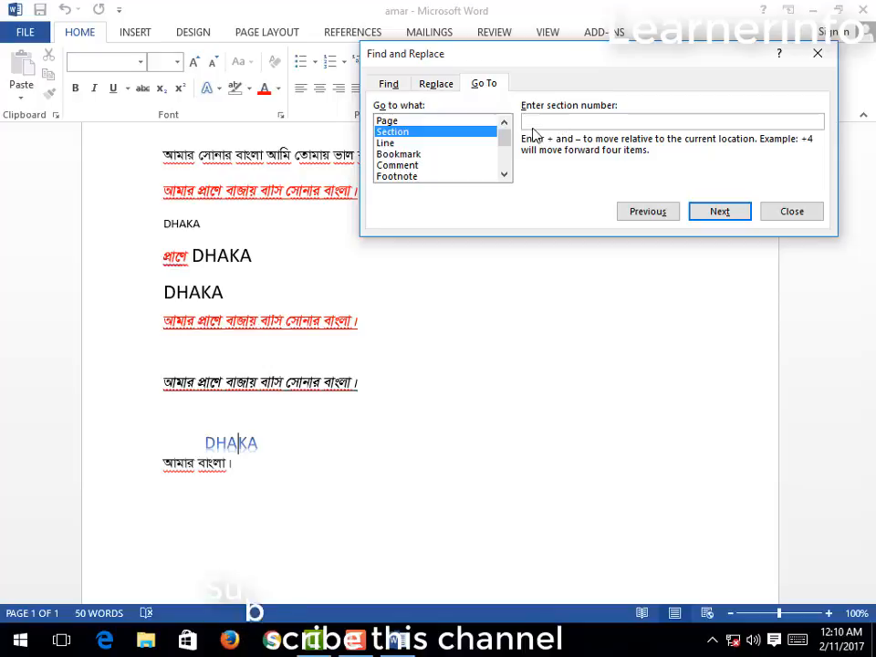
click(392, 143)
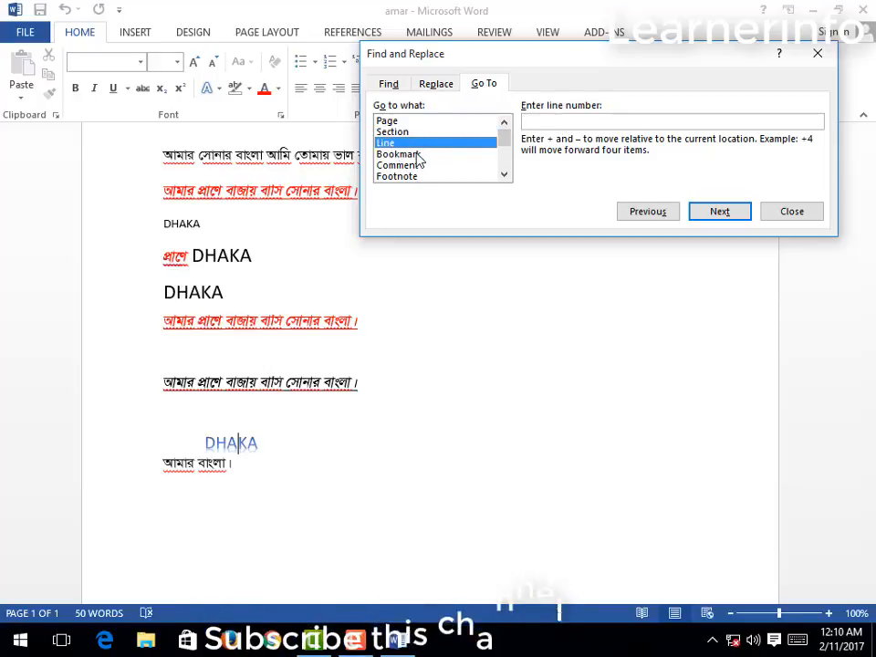
click(404, 155)
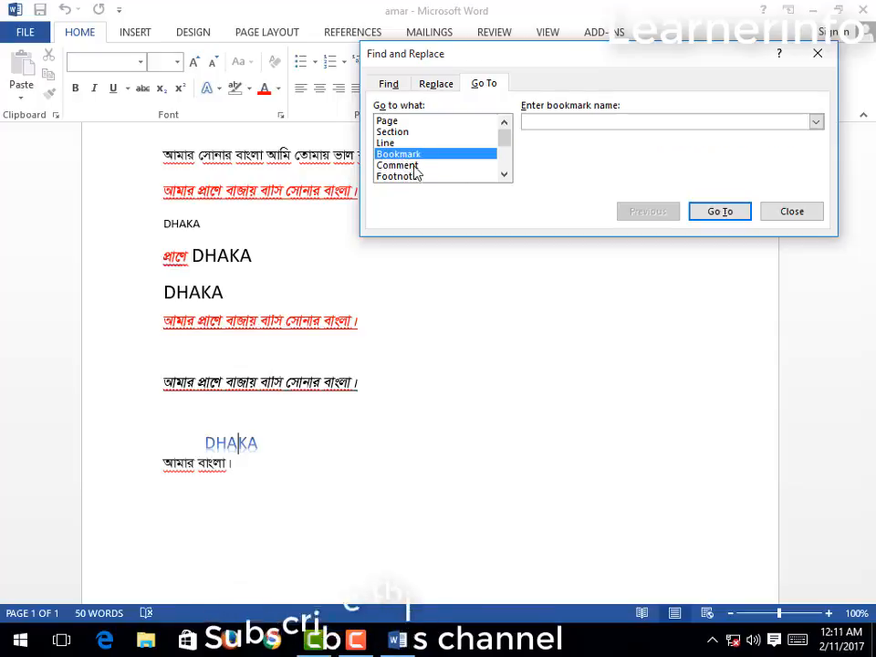
click(409, 166)
mouse_move(508, 148)
mouse_down()
mouse_move(504, 168)
mouse_move(505, 125)
mouse_up()
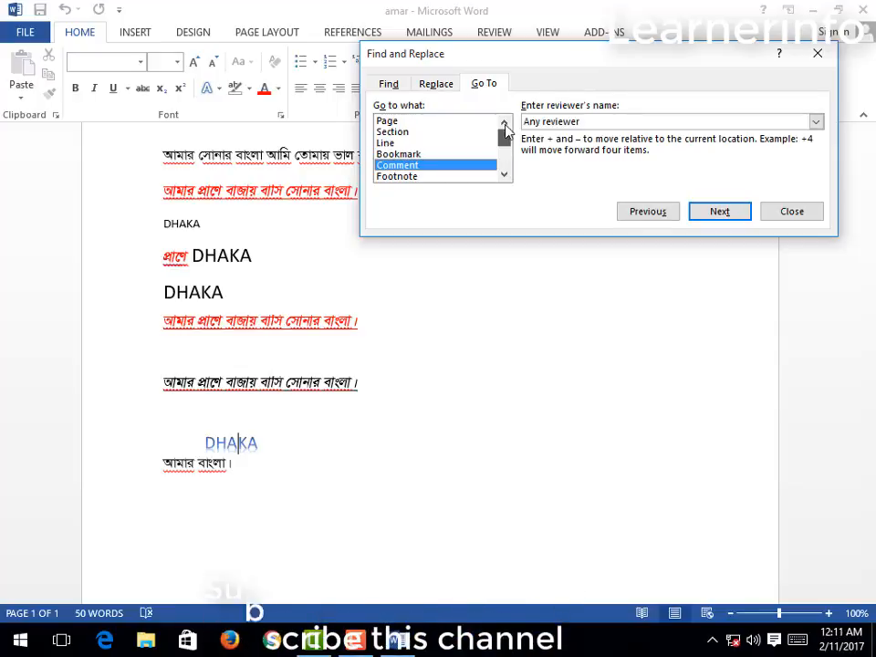
click(779, 214)
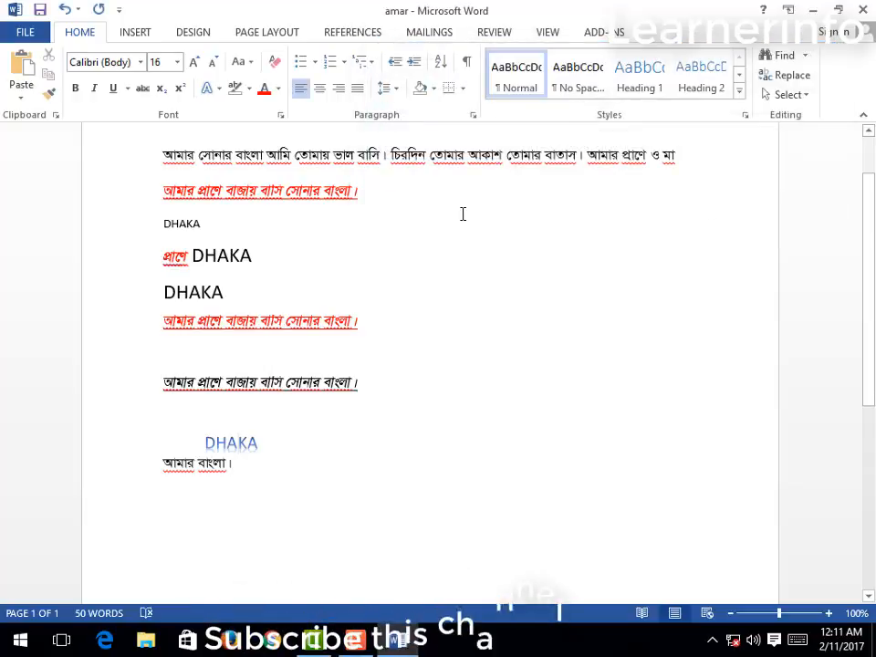
scroll(454, 290, up, 2)
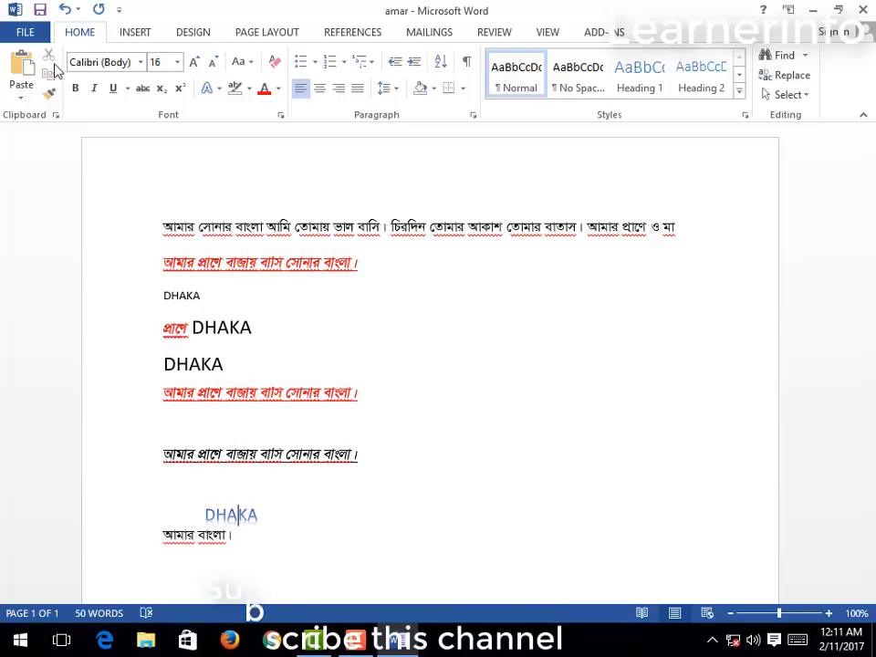
click(226, 263)
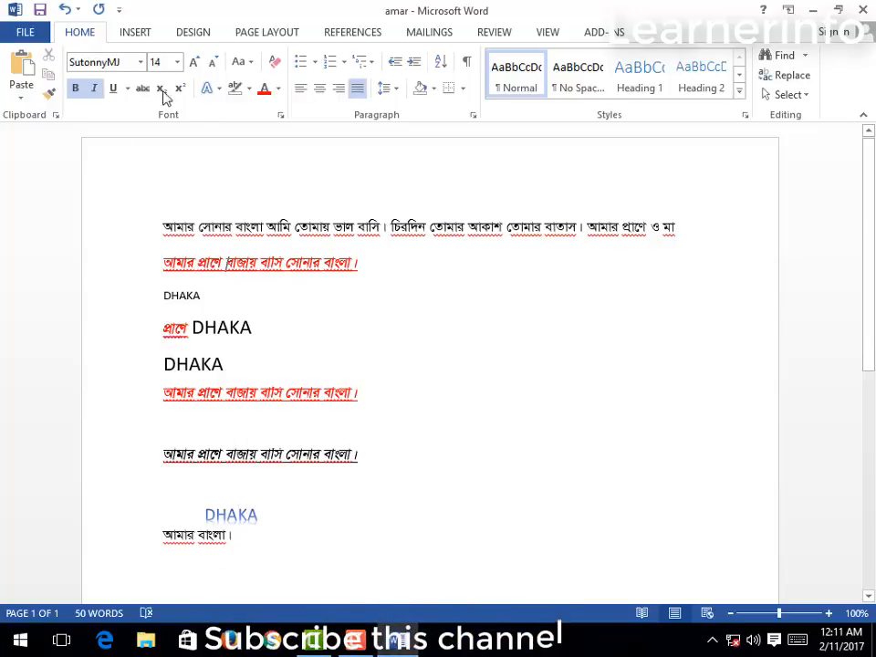
click(133, 37)
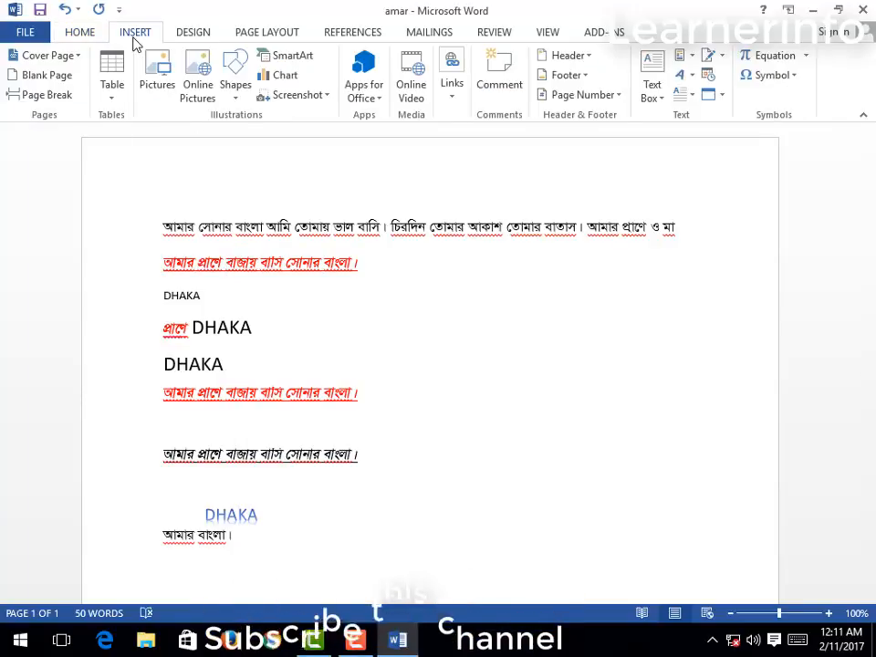
click(80, 35)
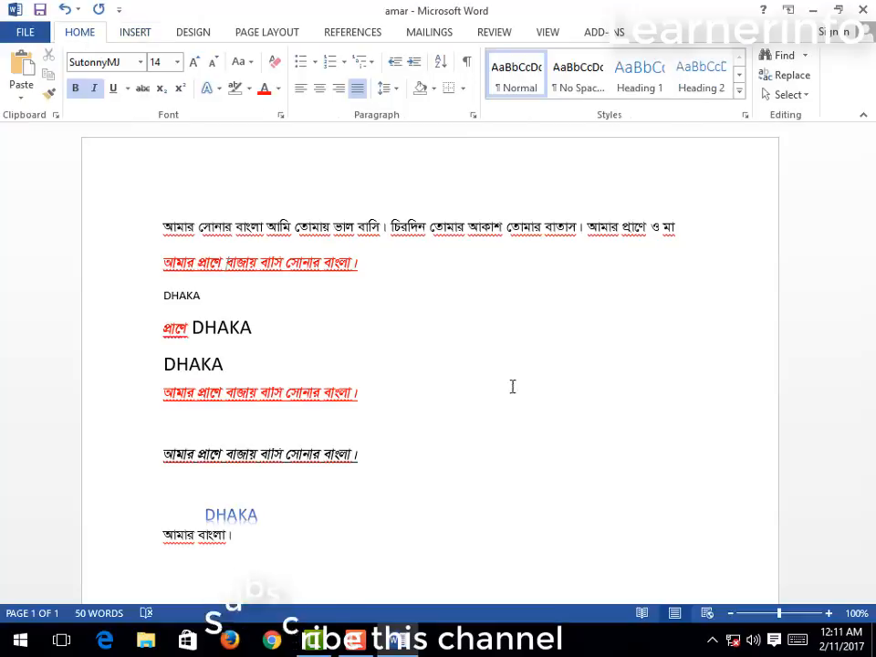
click(401, 265)
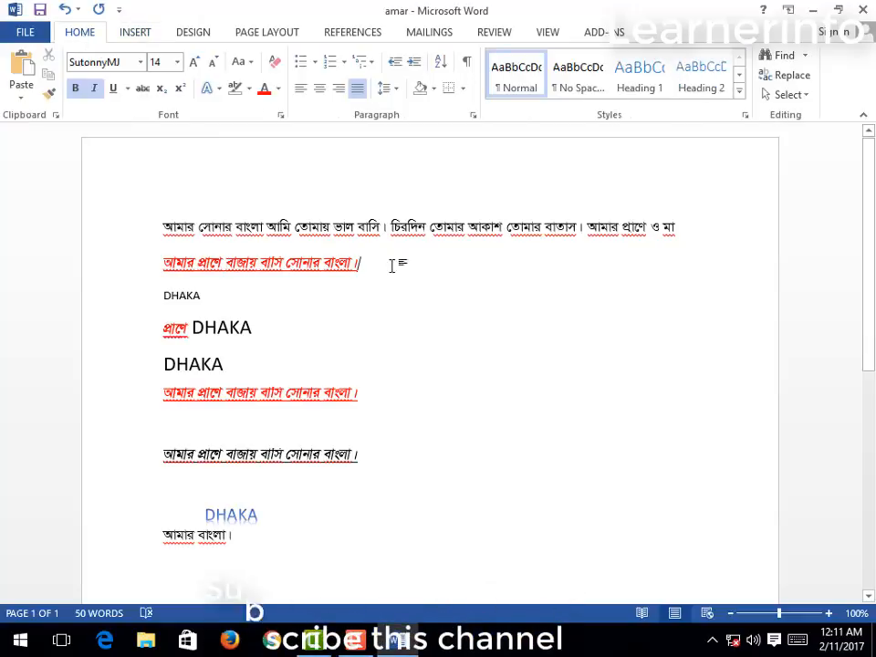